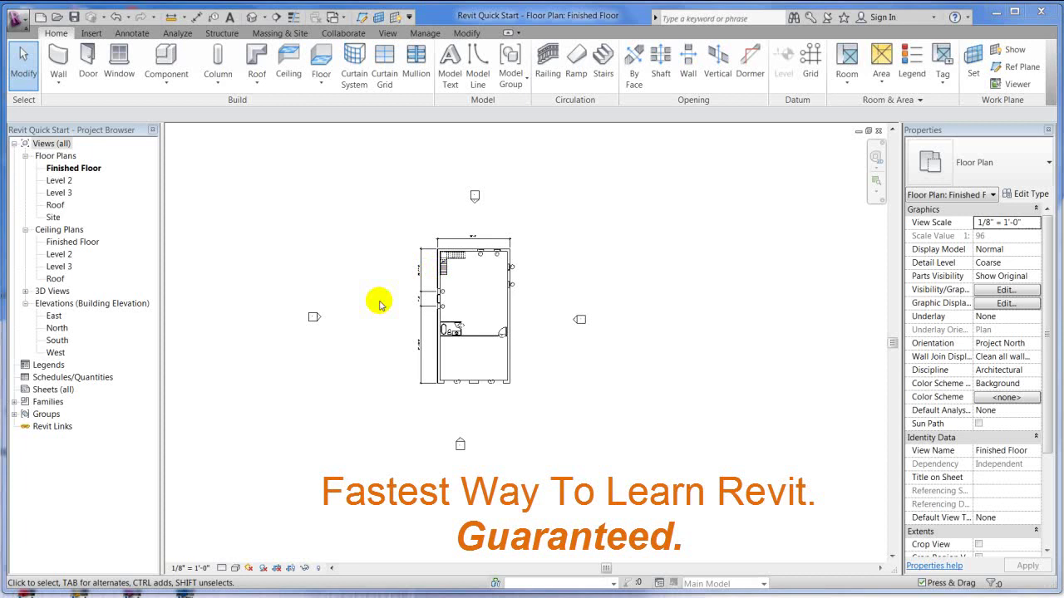
Set the Finished Floor plan's view scale to 3/4" = 1'-0".
{"action": "scroll", "coordinate": [385, 316], "scroll_direction": "up", "scroll_amount": 8}
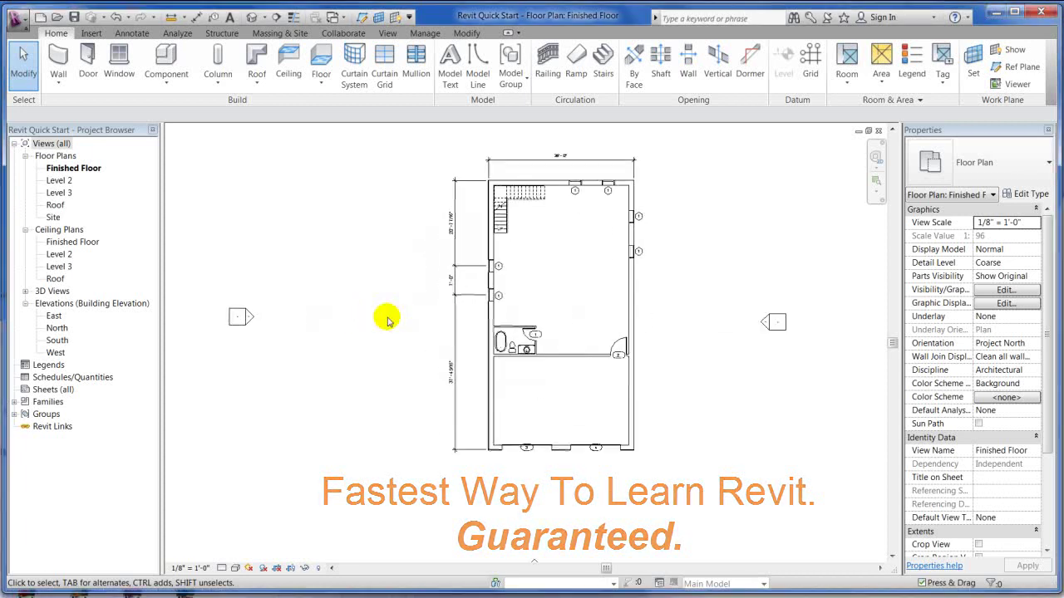
{"action": "scroll", "coordinate": [602, 261], "scroll_direction": "down", "scroll_amount": 3}
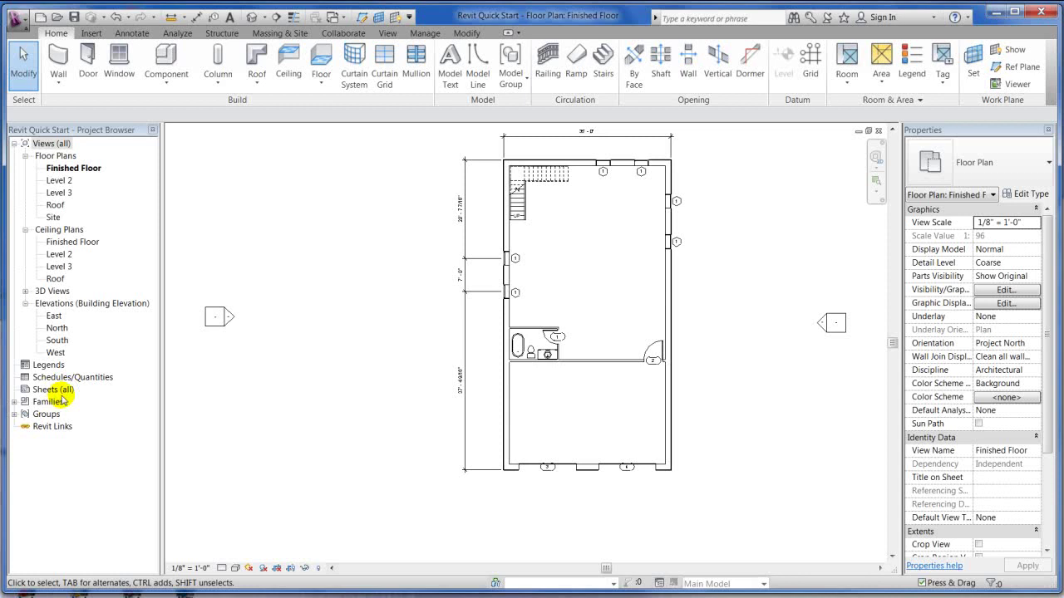
{"action": "scroll", "coordinate": [391, 378], "scroll_direction": "down", "scroll_amount": 2}
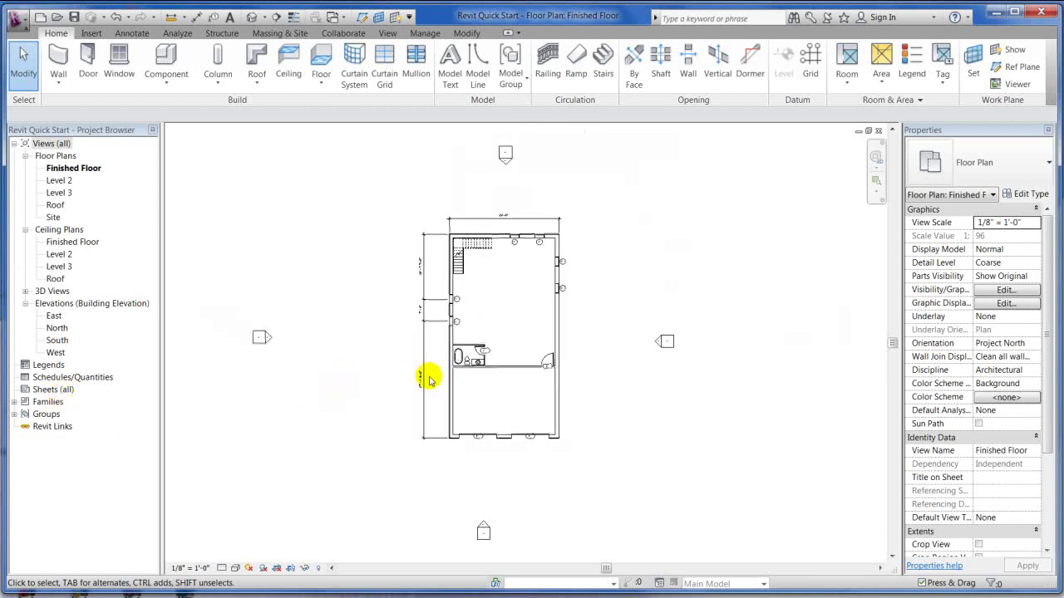
{"action": "scroll", "coordinate": [534, 291], "scroll_direction": "up", "scroll_amount": 3}
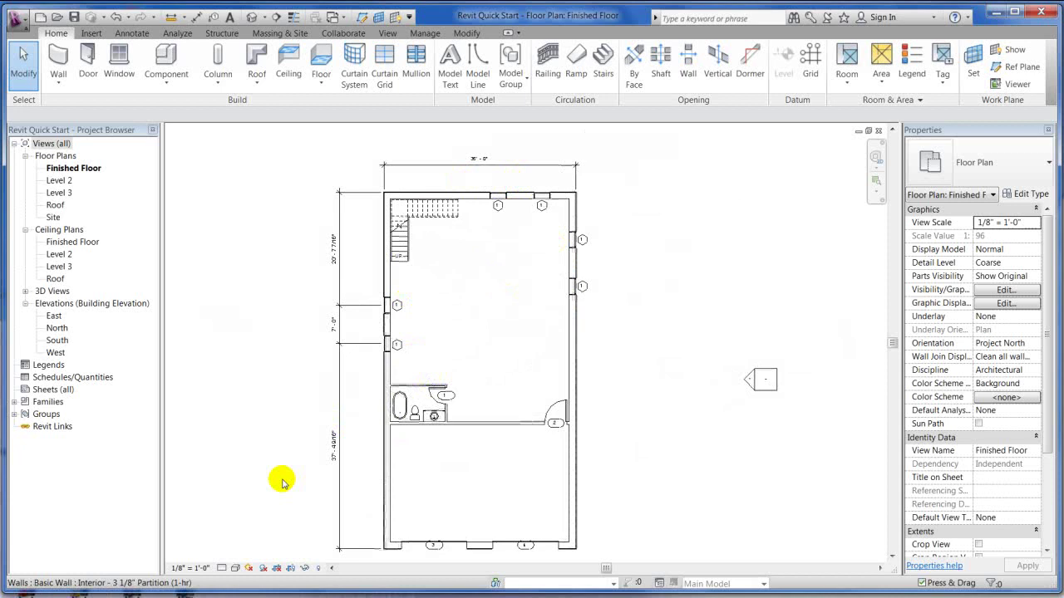
{"action": "scroll", "coordinate": [314, 491], "scroll_direction": "up", "scroll_amount": 2}
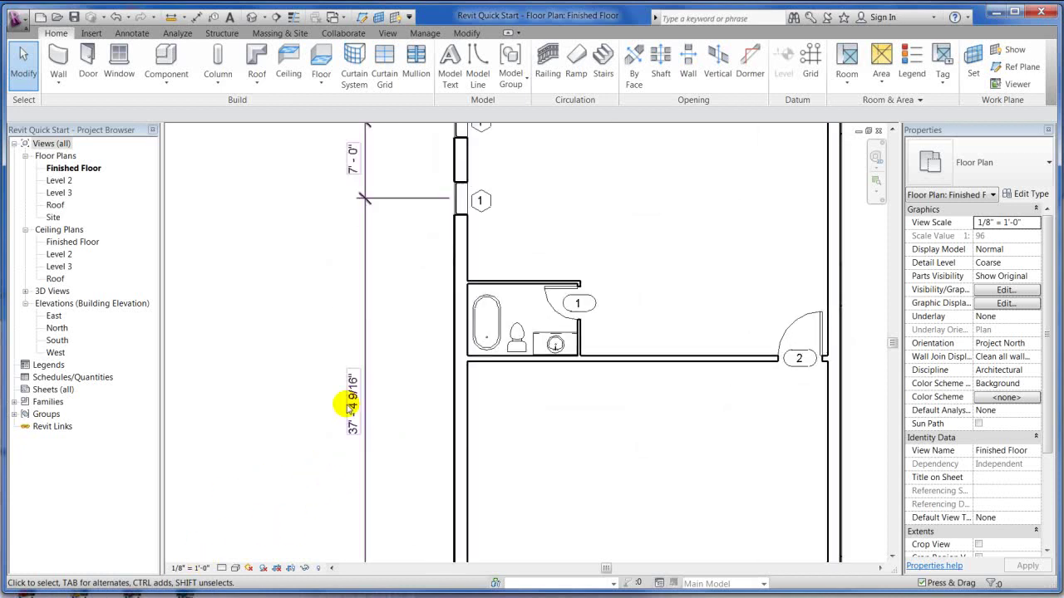
{"action": "left_click", "coordinate": [192, 568]}
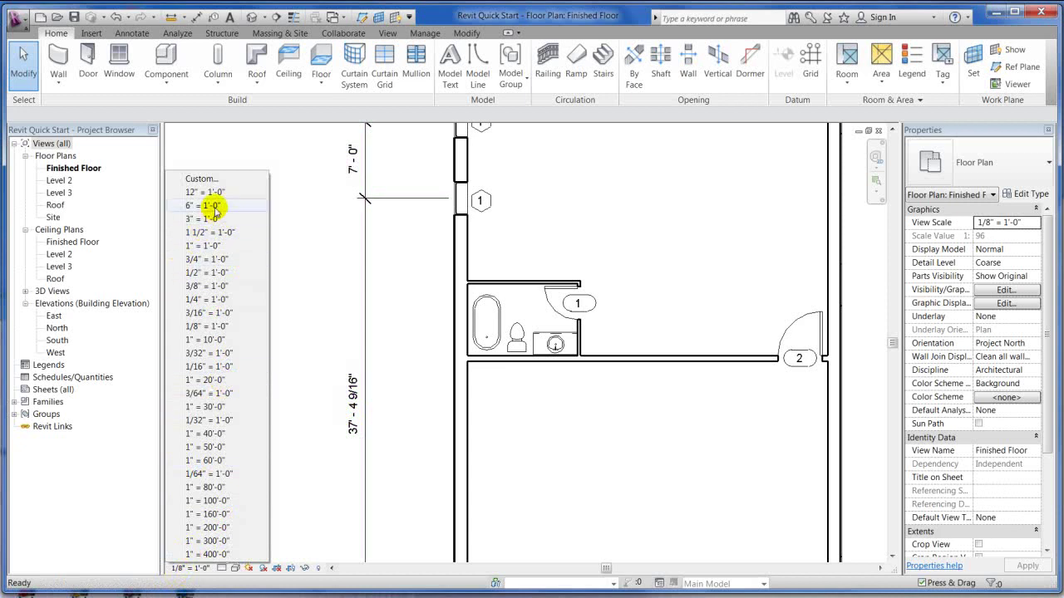
{"action": "left_click", "coordinate": [212, 261]}
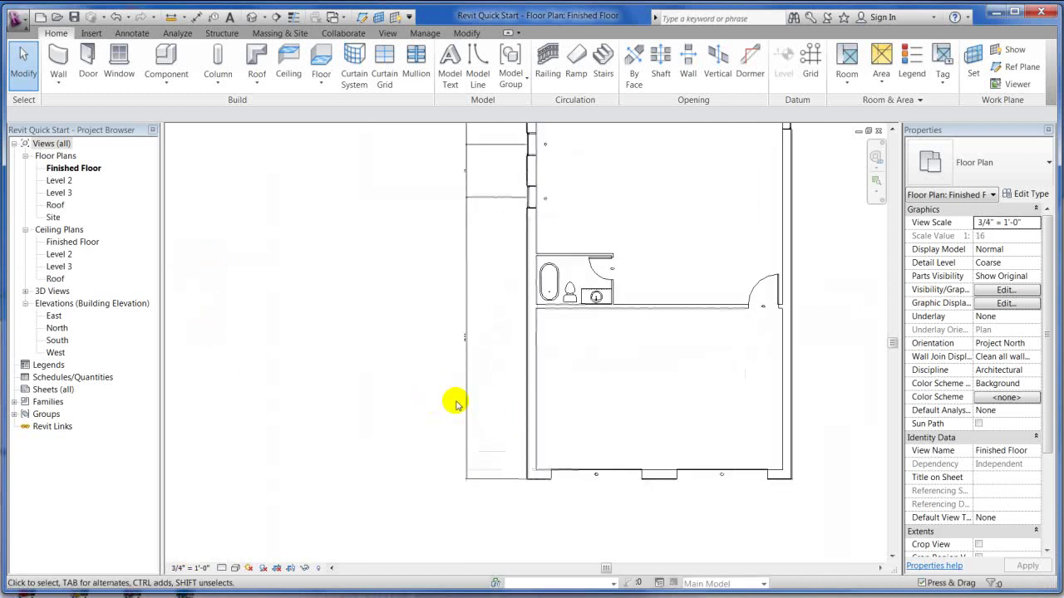
Slide the plan left and change its view scale to 1/4" = 1'-0".
{"action": "scroll", "coordinate": [434, 392], "scroll_direction": "down", "scroll_amount": 2}
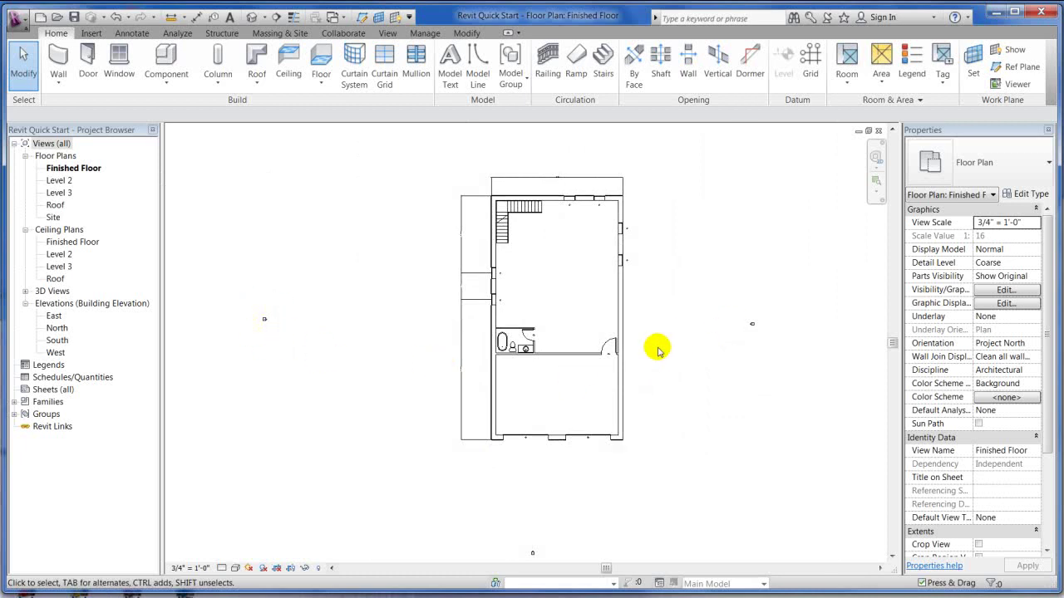
{"action": "scroll", "coordinate": [494, 408], "scroll_direction": "up", "scroll_amount": 3}
{"action": "scroll", "coordinate": [579, 249], "scroll_direction": "up", "scroll_amount": 2}
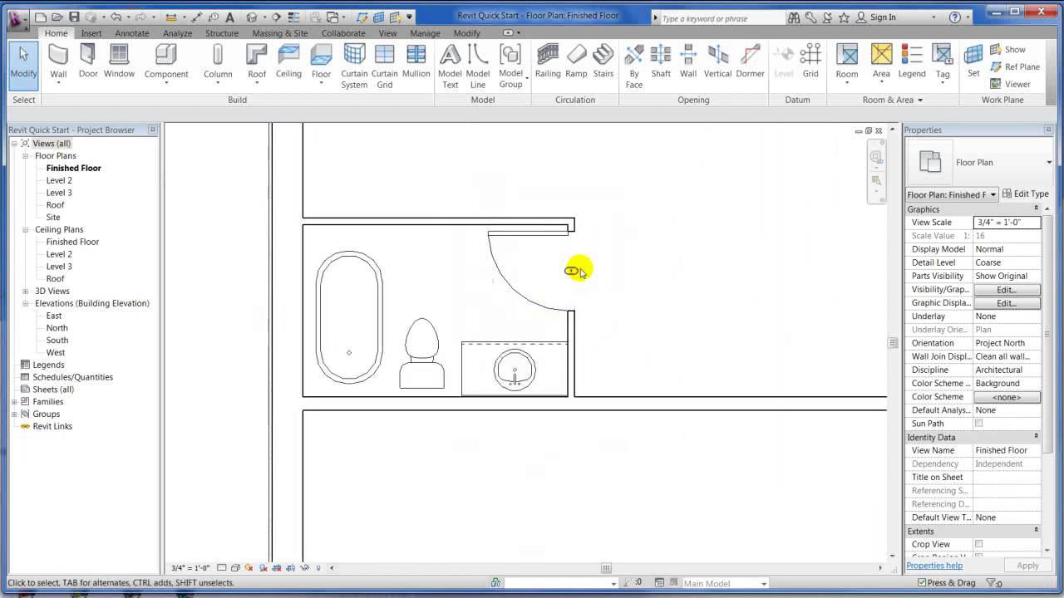
{"action": "scroll", "coordinate": [273, 386], "scroll_direction": "down", "scroll_amount": 1}
{"action": "scroll", "coordinate": [271, 389], "scroll_direction": "up", "scroll_amount": 4}
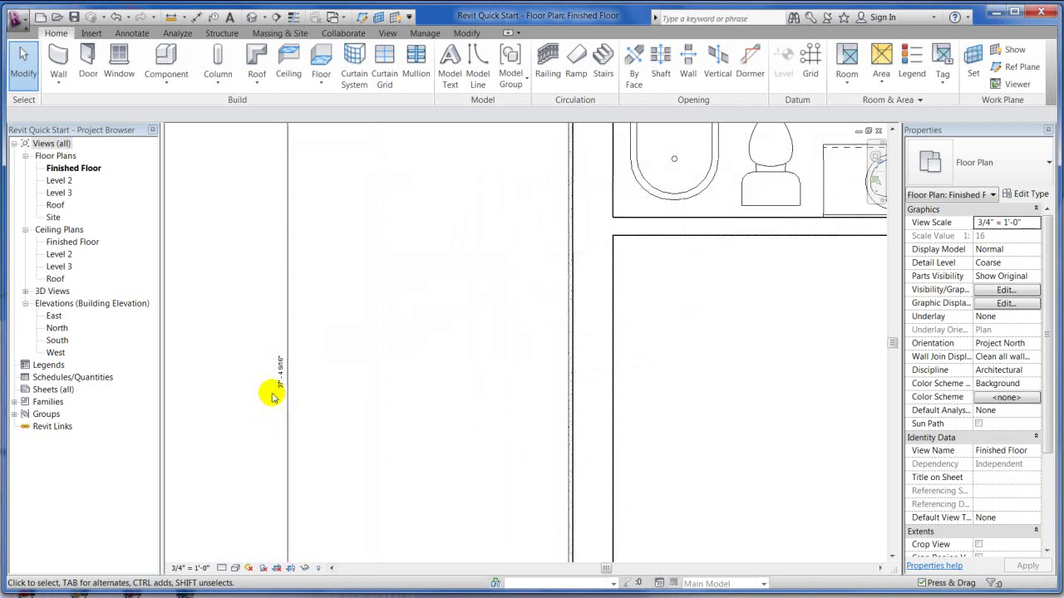
{"action": "scroll", "coordinate": [290, 372], "scroll_direction": "up", "scroll_amount": 1}
{"action": "scroll", "coordinate": [423, 328], "scroll_direction": "down", "scroll_amount": 5}
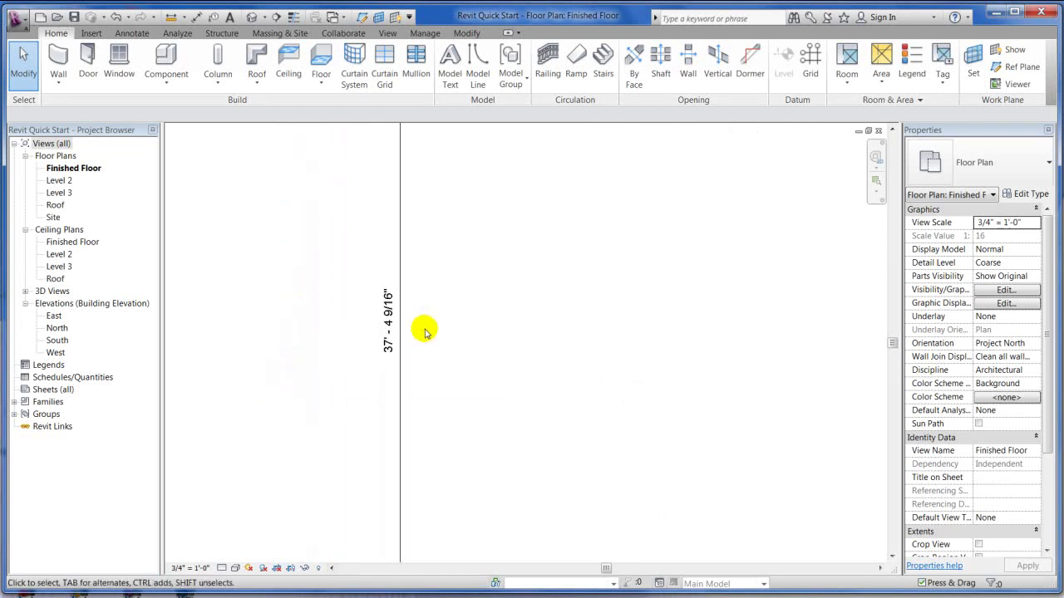
{"action": "scroll", "coordinate": [423, 328], "scroll_direction": "down", "scroll_amount": 2}
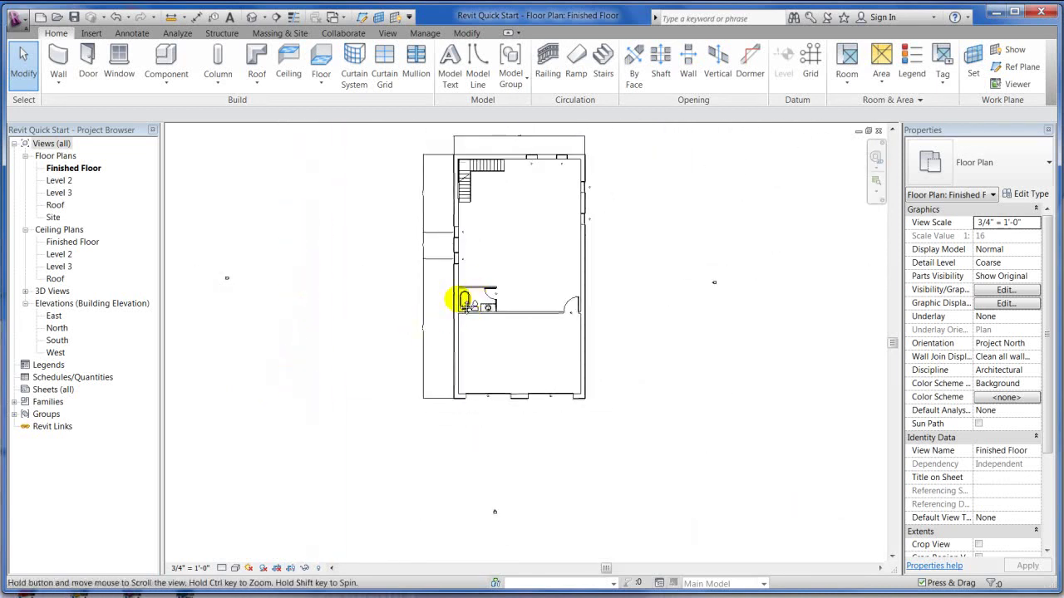
{"action": "middle_click_drag", "start_coordinate": [458, 299], "coordinate": [336, 305]}
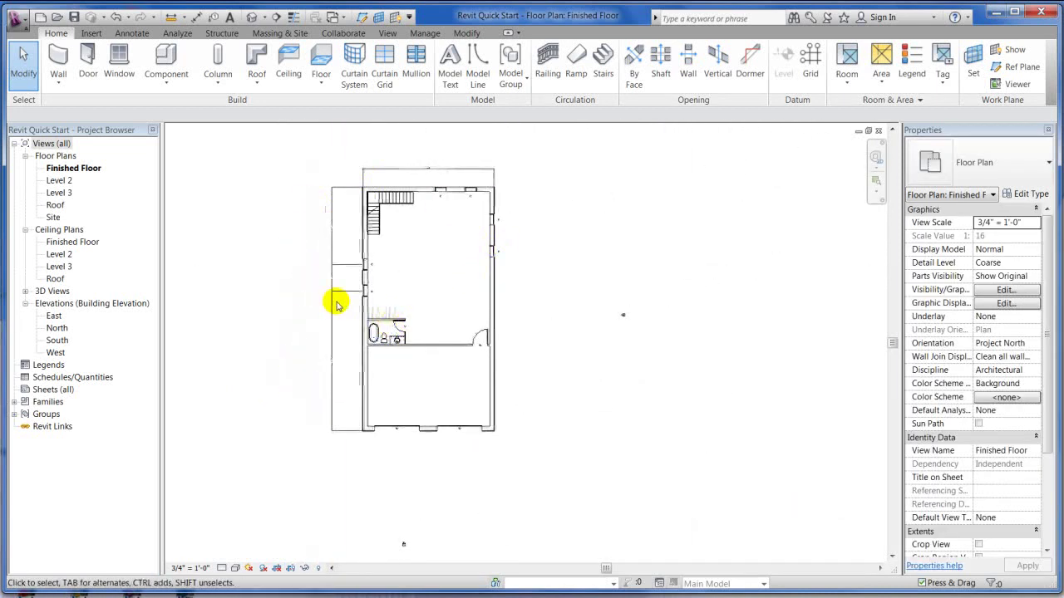
{"action": "left_click", "coordinate": [191, 568]}
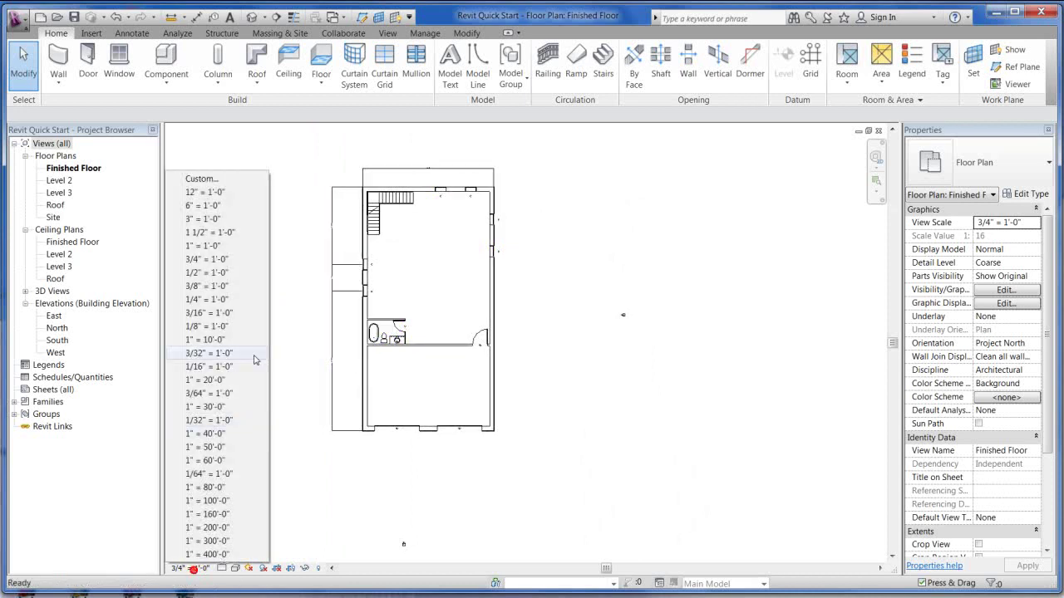
{"action": "left_click", "coordinate": [203, 299]}
{"action": "scroll", "coordinate": [560, 347], "scroll_direction": "up", "scroll_amount": 3}
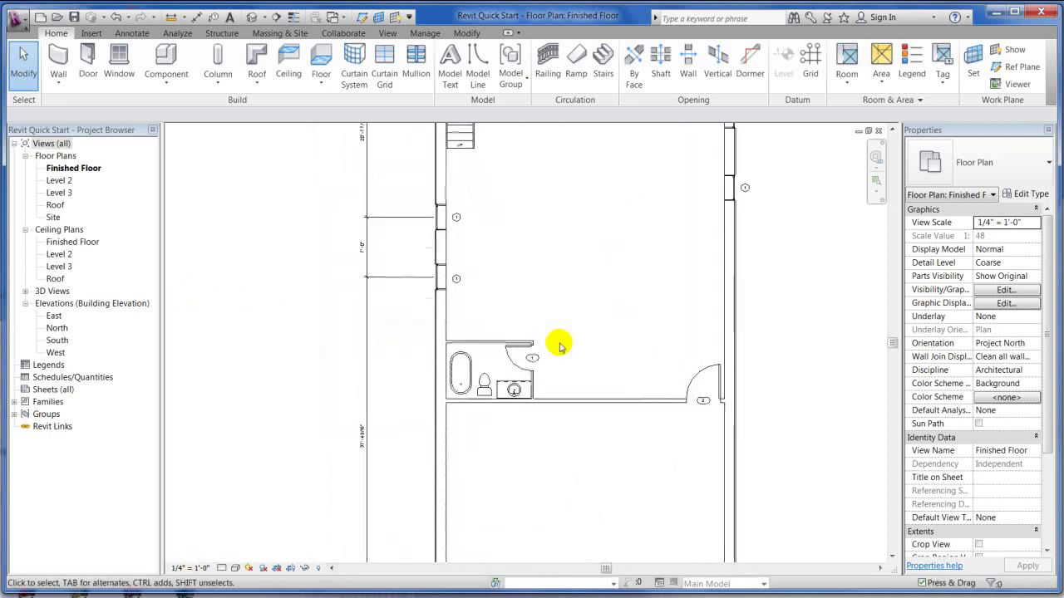
{"action": "scroll", "coordinate": [560, 348], "scroll_direction": "down", "scroll_amount": 2}
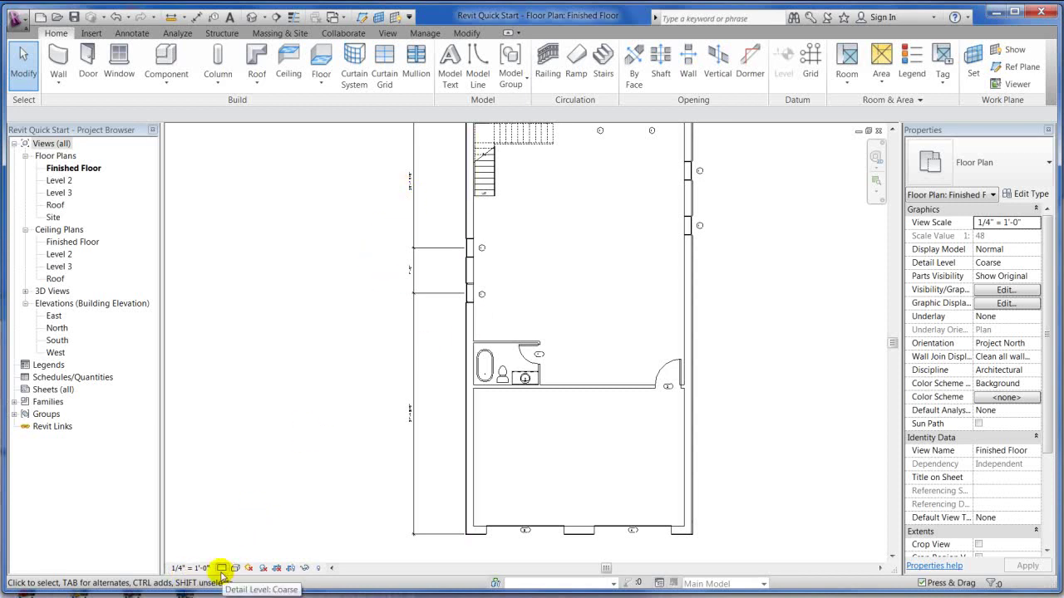
Switch the Finished Floor plan's detail level to Medium to show wall hatching.
{"action": "scroll", "coordinate": [509, 542], "scroll_direction": "up", "scroll_amount": 5}
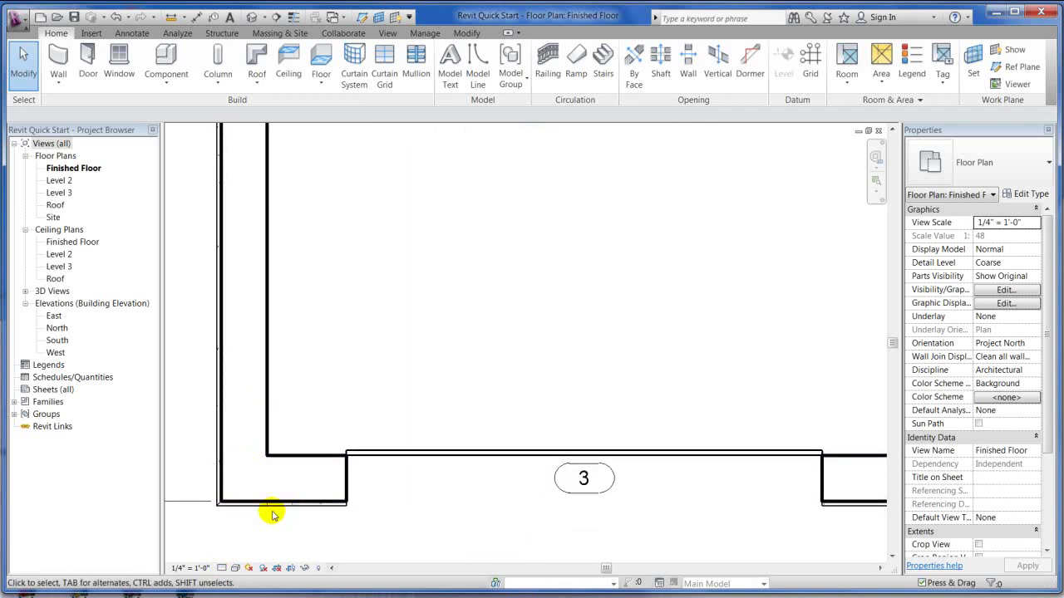
{"action": "left_click", "coordinate": [236, 568]}
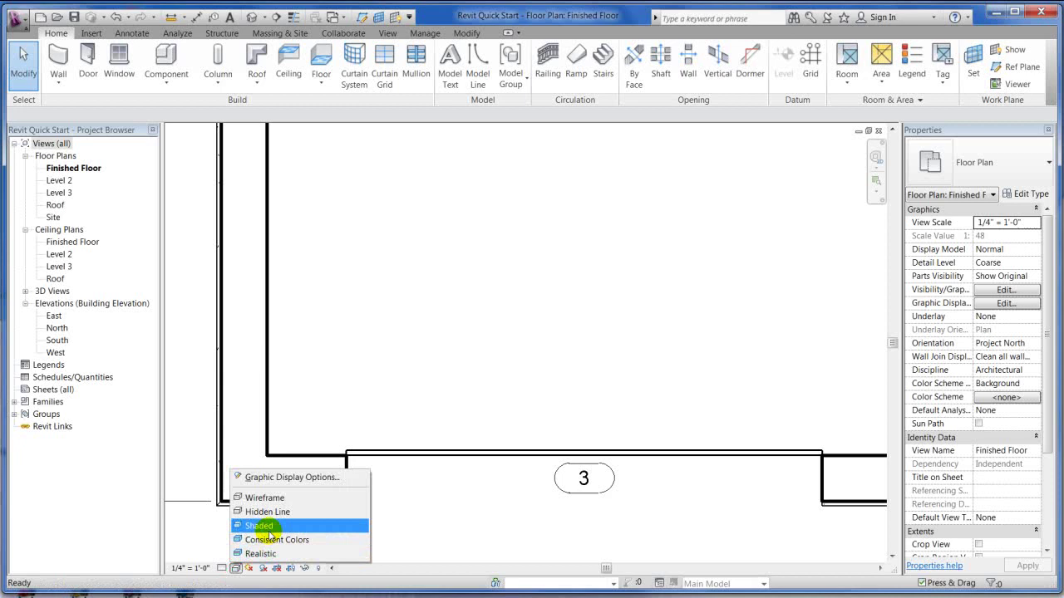
{"action": "left_click", "coordinate": [221, 568]}
{"action": "left_click", "coordinate": [243, 540]}
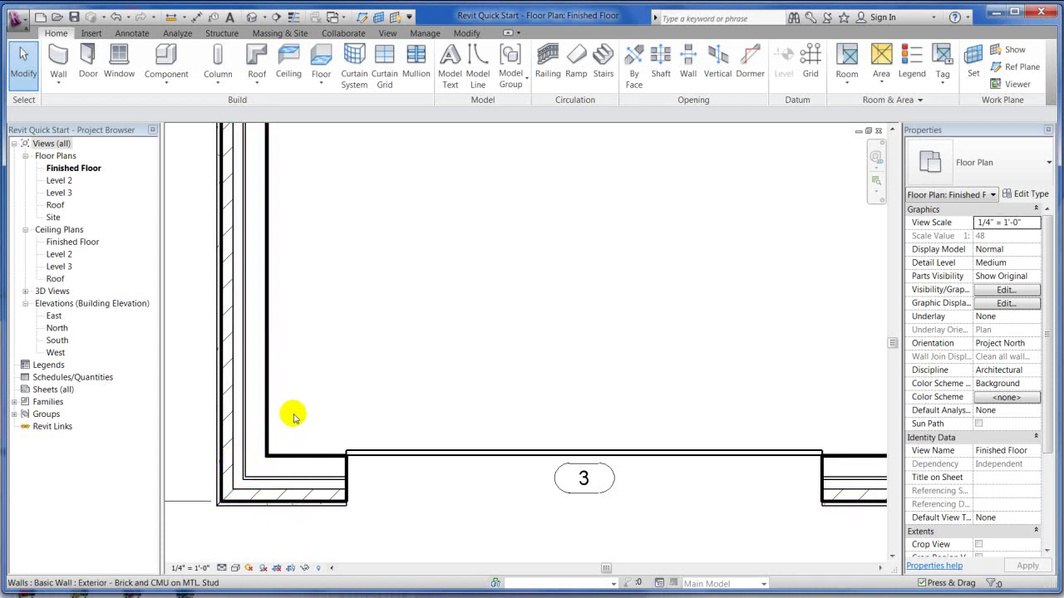
{"action": "scroll", "coordinate": [315, 406], "scroll_direction": "down", "scroll_amount": 1}
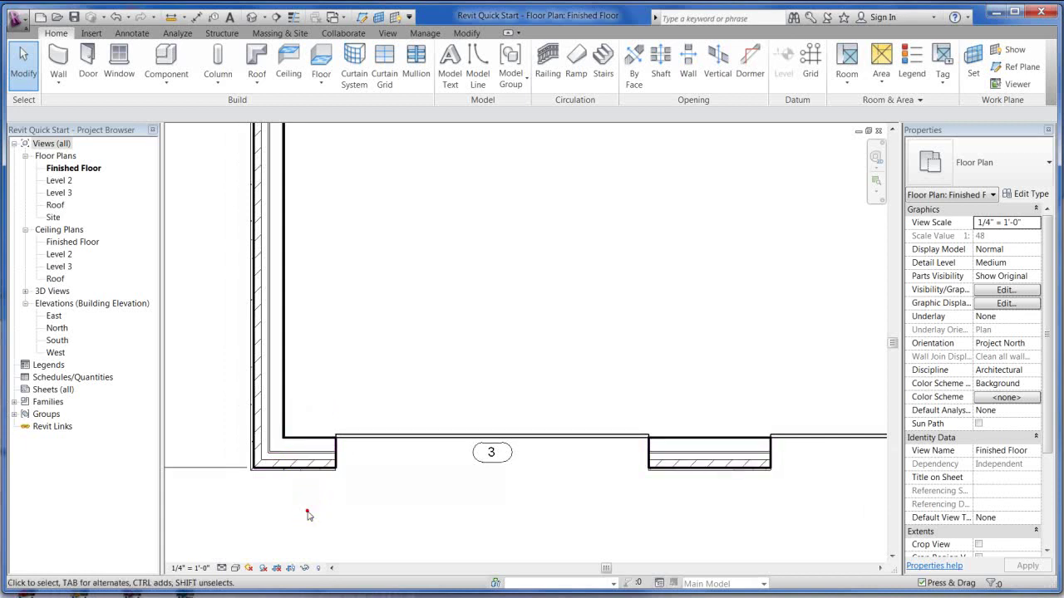
{"action": "scroll", "coordinate": [346, 455], "scroll_direction": "up", "scroll_amount": 2}
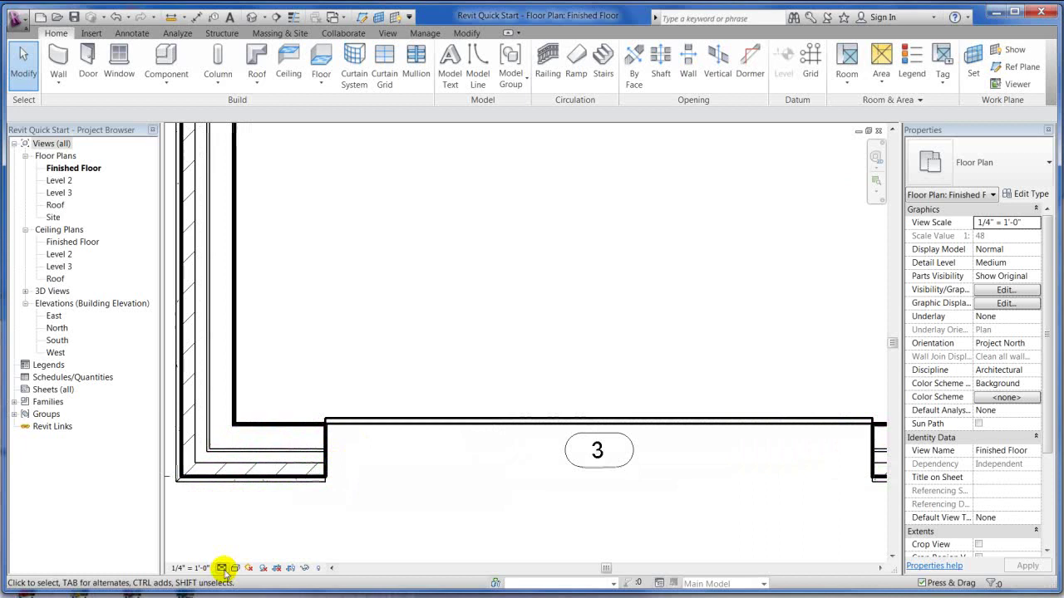
Try Fine and Coarse detail levels, then return the plan to Medium.
{"action": "left_click", "coordinate": [221, 569]}
{"action": "left_click", "coordinate": [239, 558]}
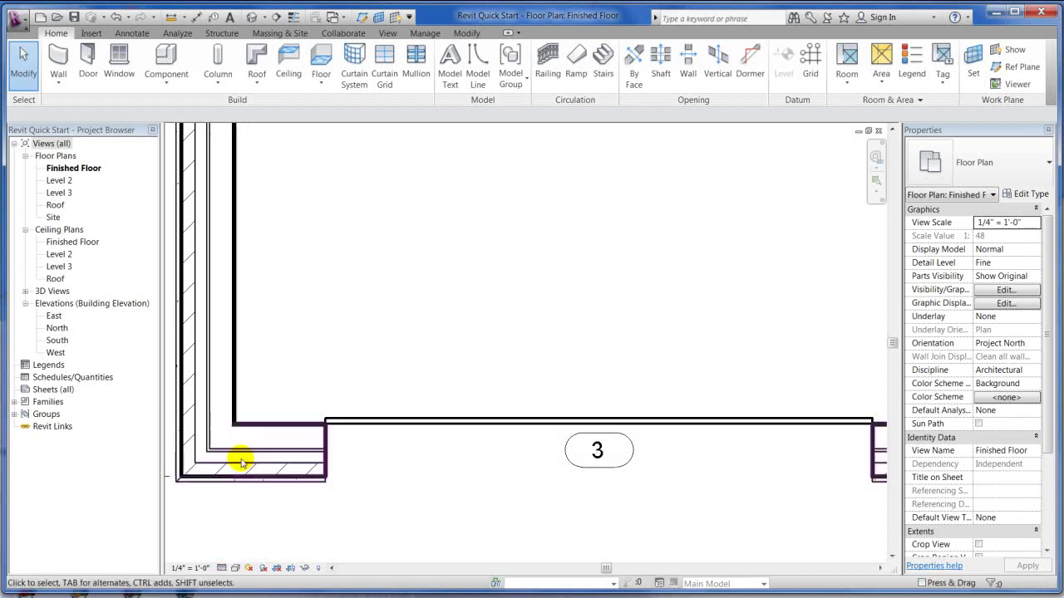
{"action": "left_click", "coordinate": [221, 568]}
{"action": "left_click", "coordinate": [218, 569]}
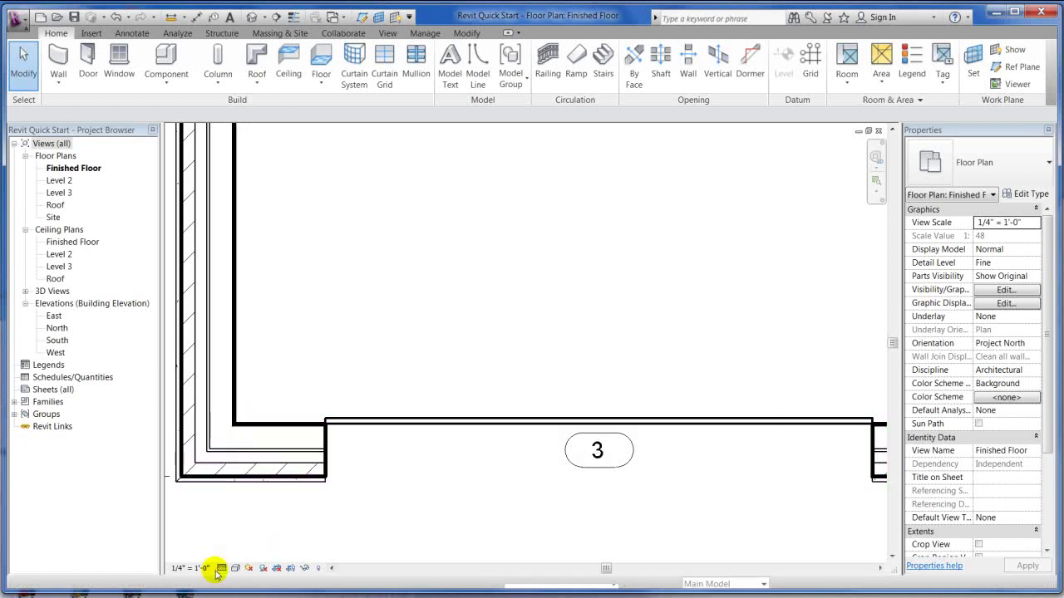
{"action": "left_click", "coordinate": [220, 568]}
{"action": "left_click", "coordinate": [250, 524]}
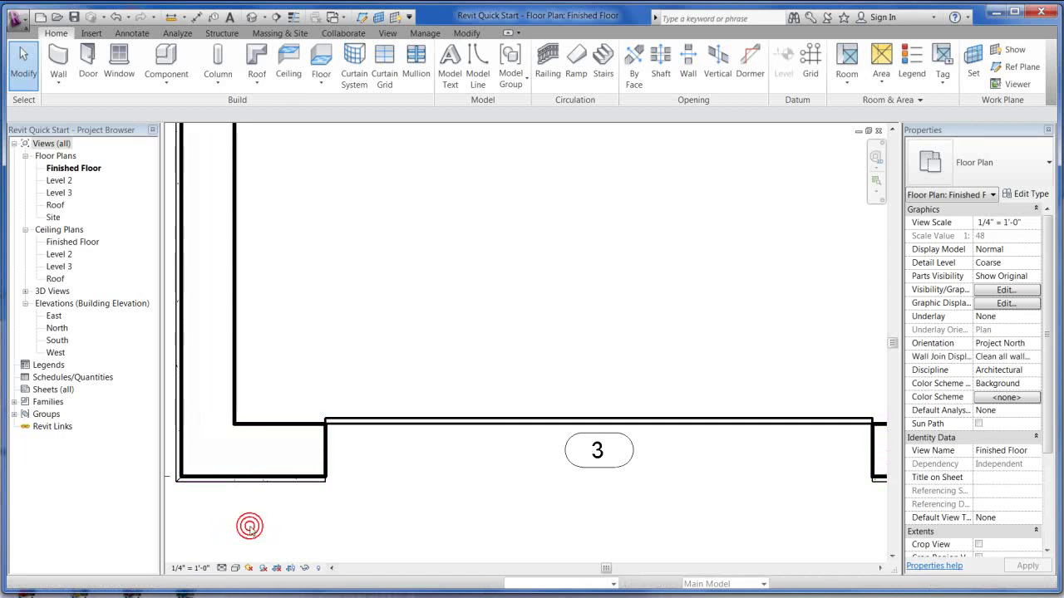
{"action": "left_click", "coordinate": [221, 569]}
{"action": "left_click", "coordinate": [244, 542]}
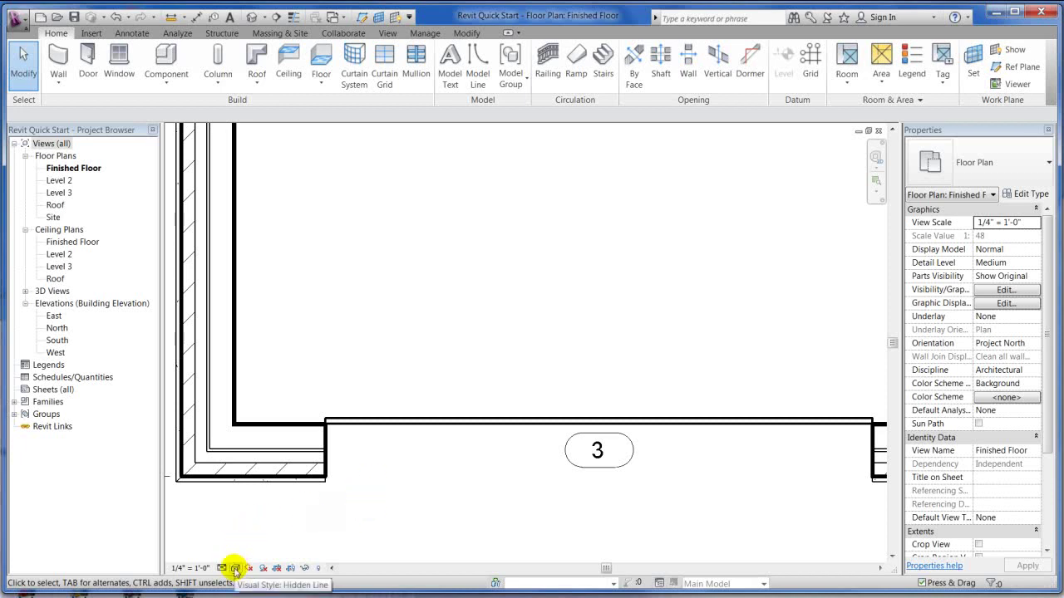
{"action": "scroll", "coordinate": [312, 344], "scroll_direction": "down", "scroll_amount": 2}
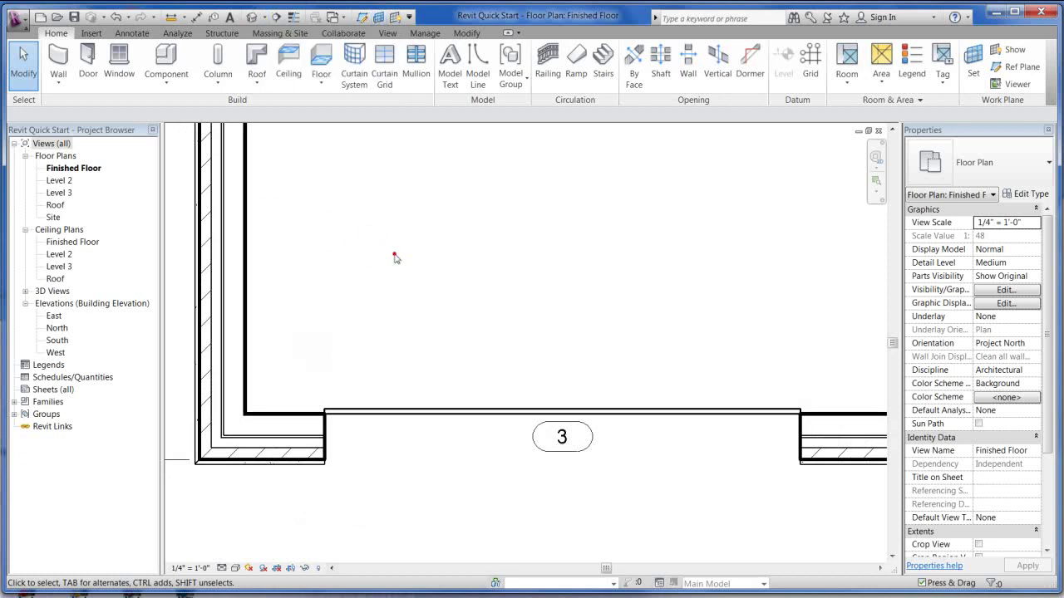
{"action": "scroll", "coordinate": [452, 418], "scroll_direction": "down", "scroll_amount": 3}
{"action": "middle_click_drag", "start_coordinate": [451, 418], "coordinate": [438, 392]}
{"action": "scroll", "coordinate": [446, 392], "scroll_direction": "down", "scroll_amount": 2}
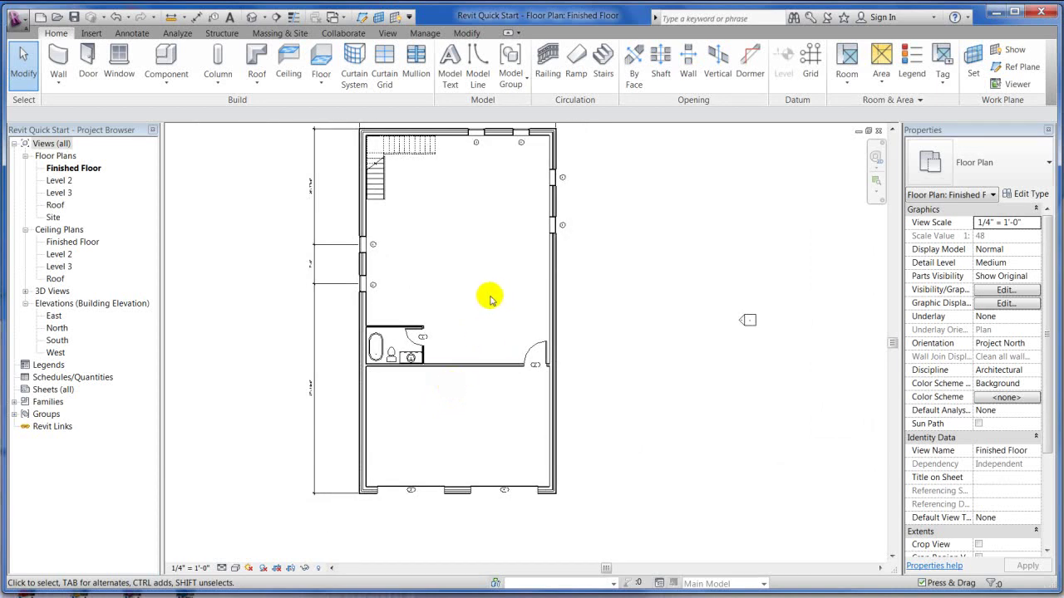
{"action": "middle_click_drag", "start_coordinate": [491, 293], "coordinate": [428, 320]}
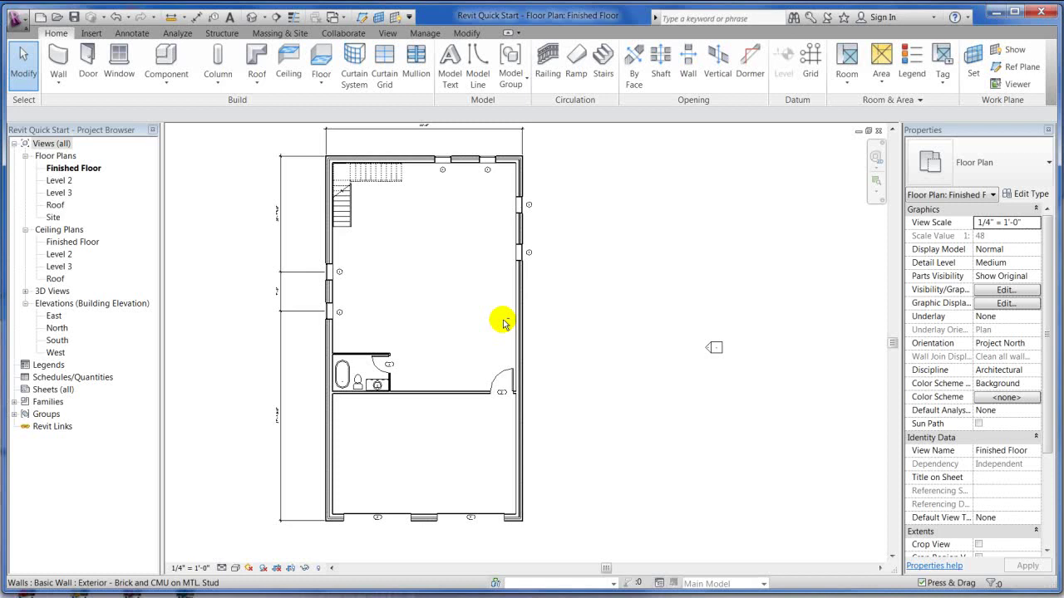
{"action": "middle_click_drag", "start_coordinate": [504, 323], "coordinate": [548, 311]}
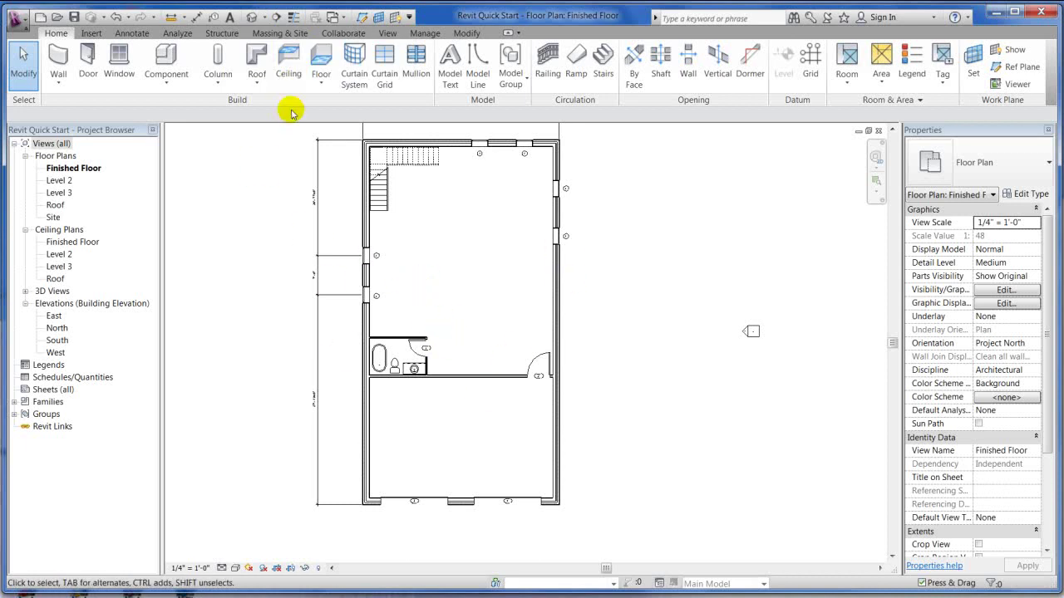
Open the default 3D view and snap to the FRONT view on the ViewCube.
{"action": "left_click", "coordinate": [254, 18]}
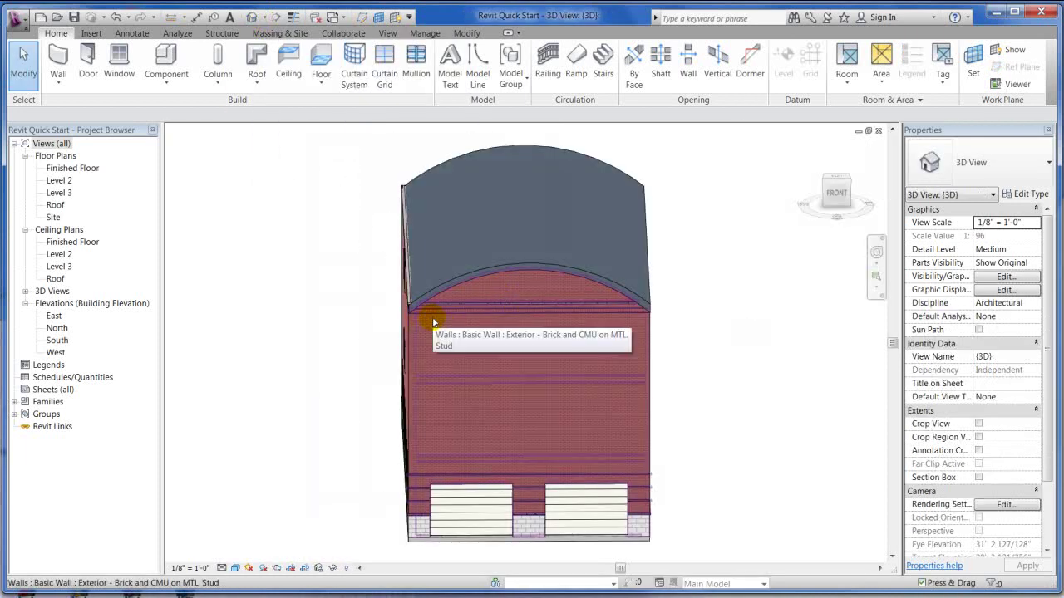
{"action": "middle_click_drag", "start_coordinate": [433, 316], "coordinate": [736, 277], "text": "shift"}
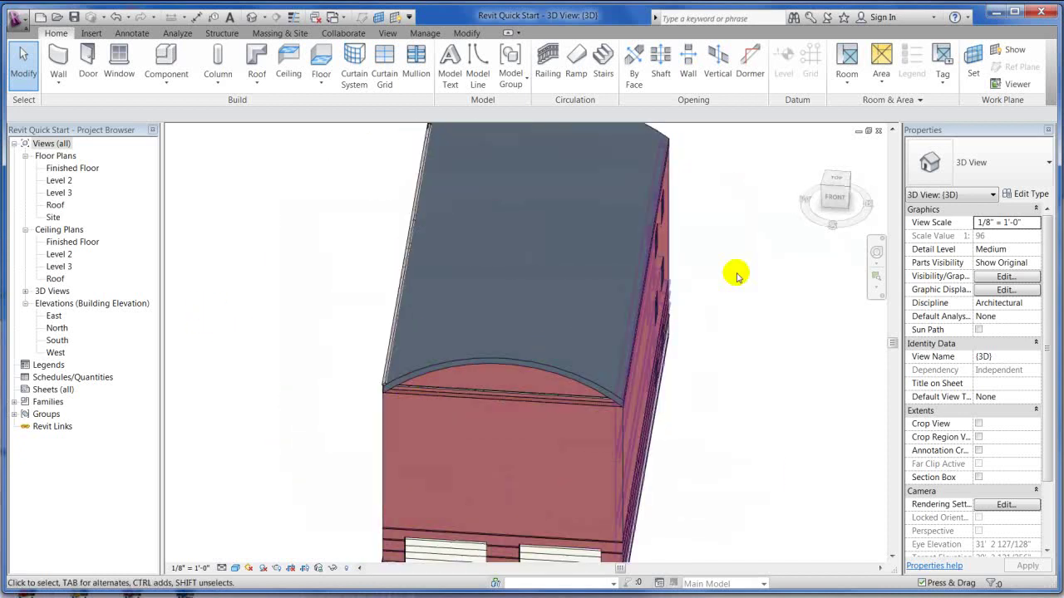
{"action": "left_click", "coordinate": [825, 197]}
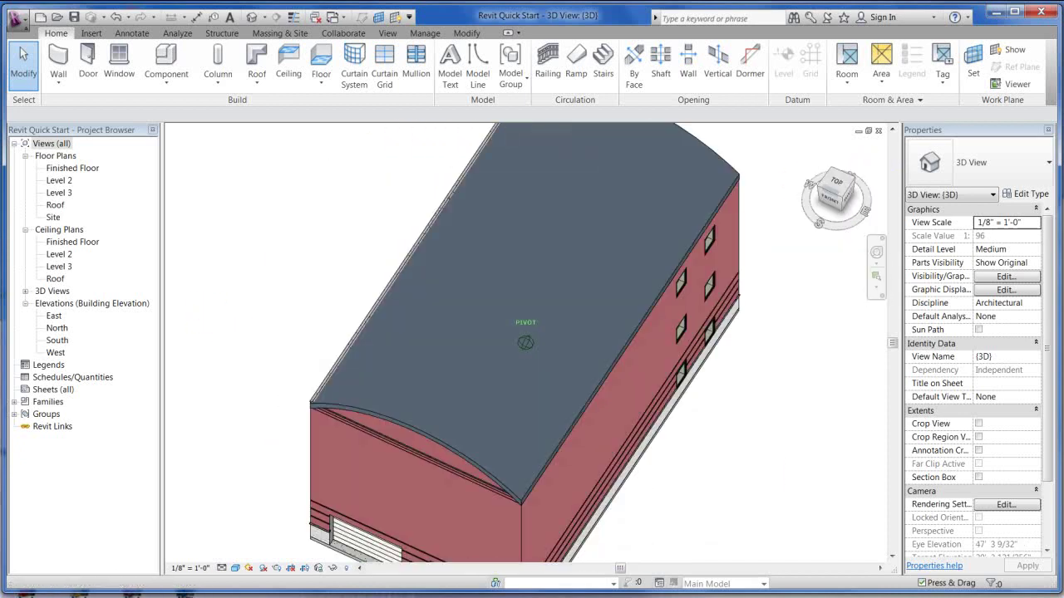
Orbit to an oblique front-left view, pan the building right, and show visual styles.
{"action": "scroll", "coordinate": [734, 264], "scroll_direction": "down", "scroll_amount": 2}
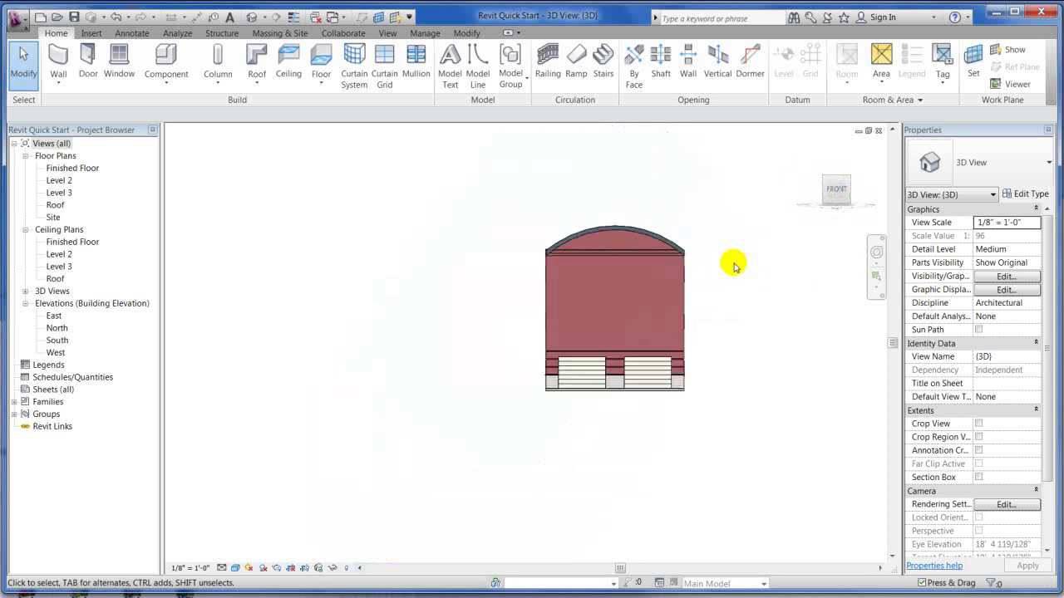
{"action": "middle_click_drag", "start_coordinate": [734, 264], "coordinate": [665, 374], "text": "shift"}
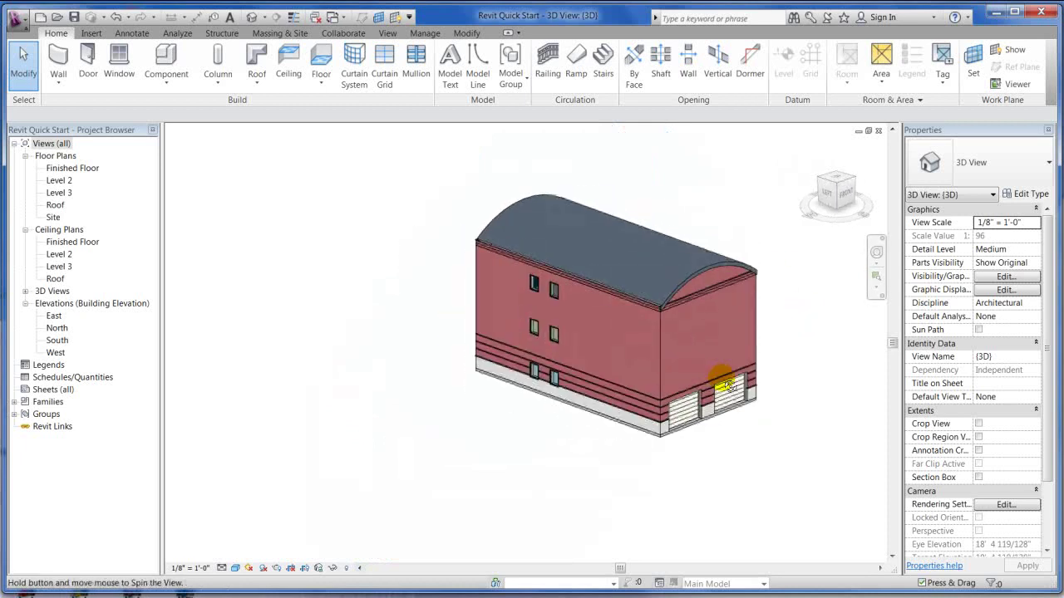
{"action": "scroll", "coordinate": [818, 360], "scroll_direction": "up", "scroll_amount": 3}
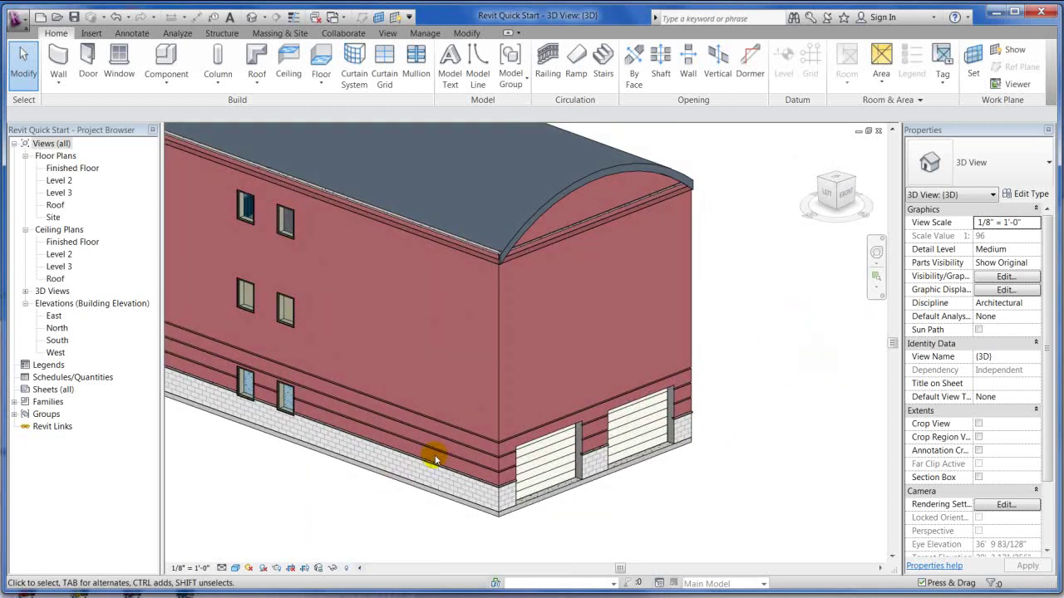
{"action": "scroll", "coordinate": [420, 457], "scroll_direction": "down", "scroll_amount": 1}
{"action": "middle_click_drag", "start_coordinate": [381, 416], "coordinate": [493, 419]}
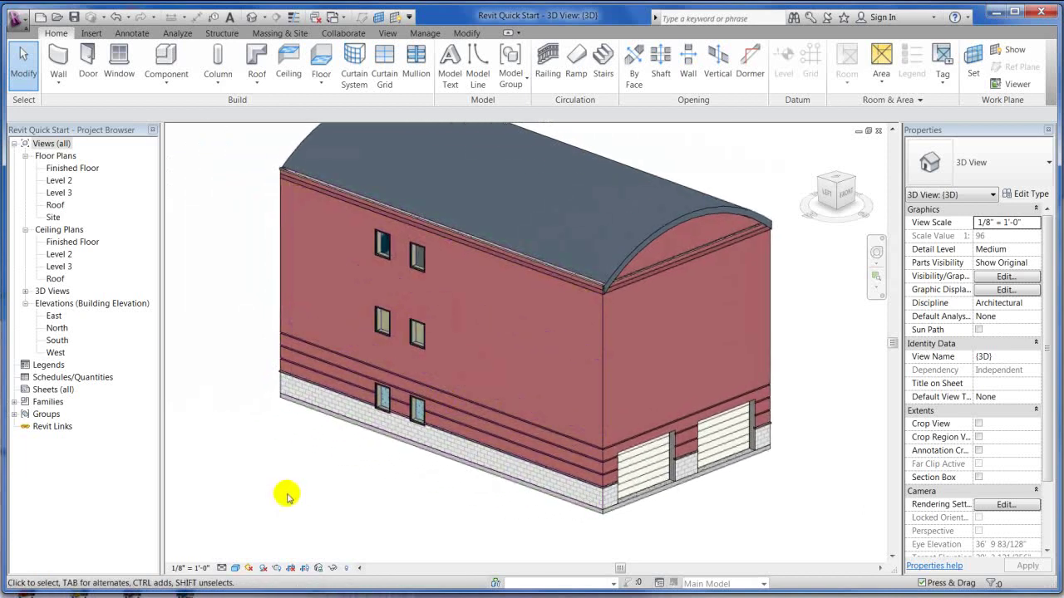
{"action": "left_click", "coordinate": [235, 568]}
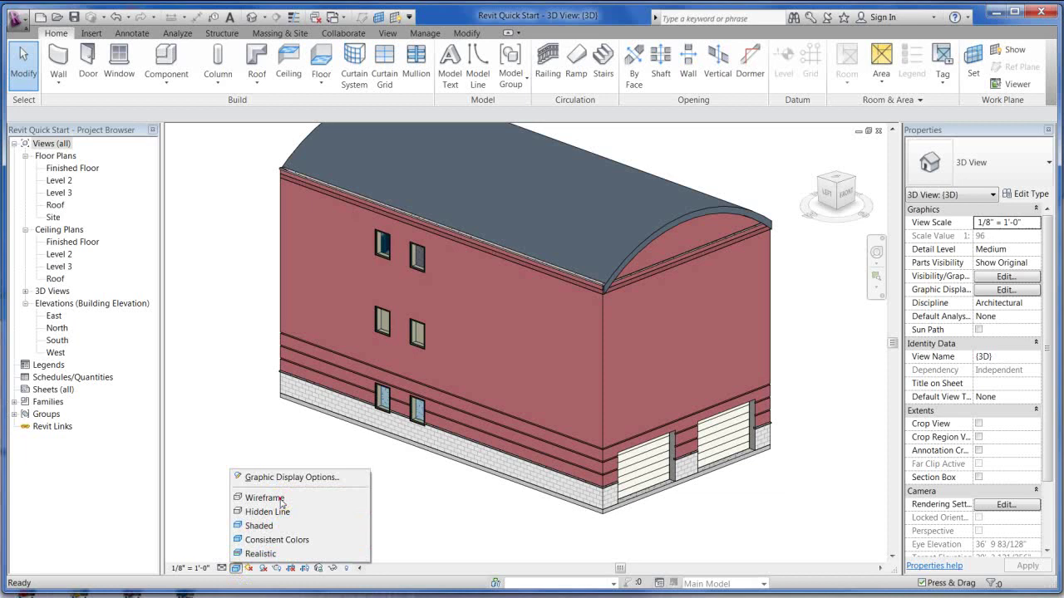
Switch the 3D view to Wireframe, then Hidden Line, zooming in on the windows.
{"action": "left_click", "coordinate": [274, 497]}
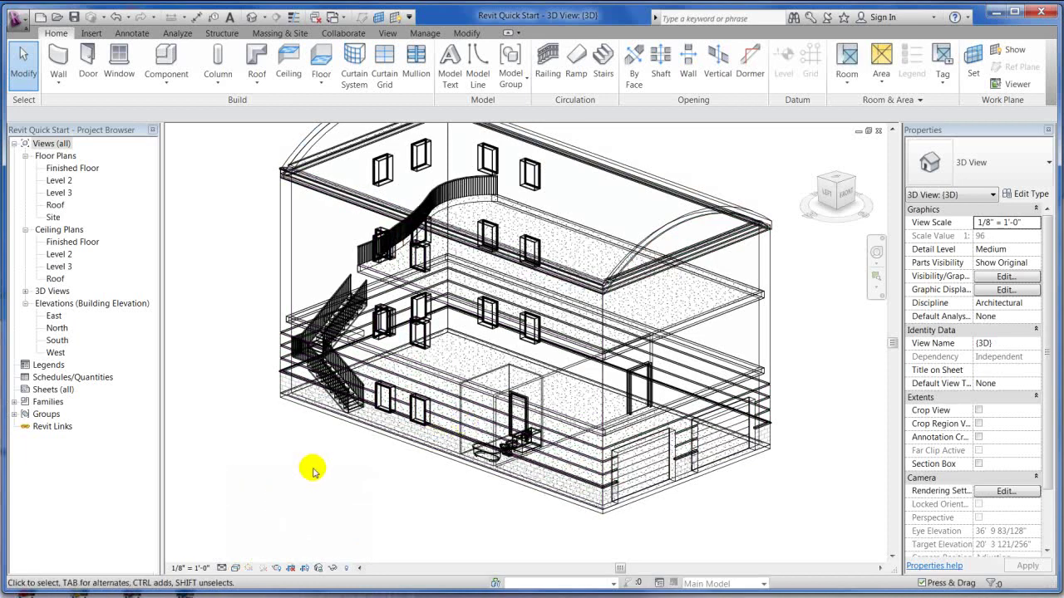
{"action": "left_click", "coordinate": [235, 568]}
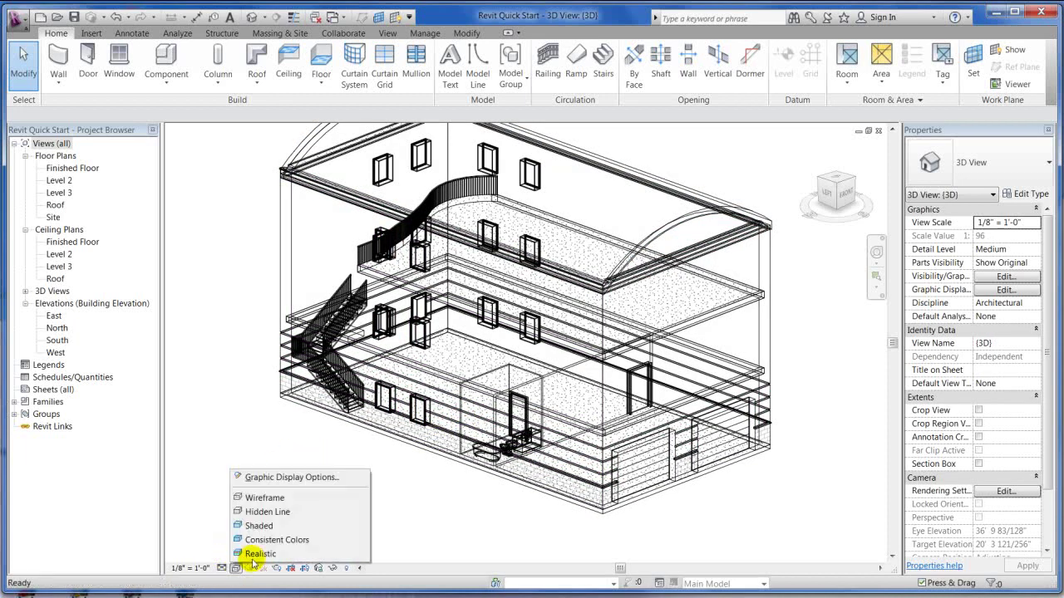
{"action": "left_click", "coordinate": [267, 512]}
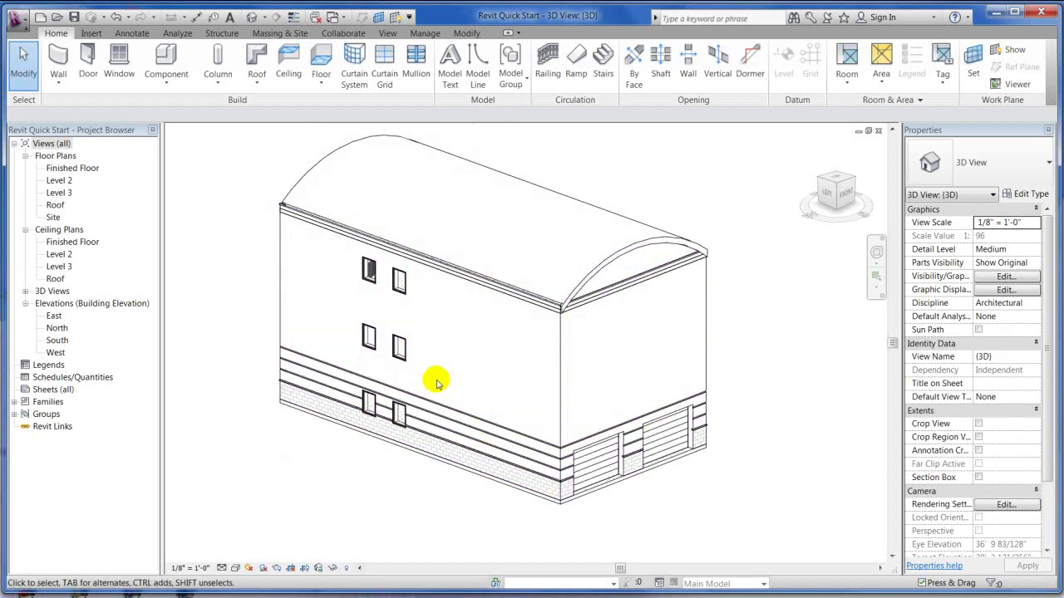
{"action": "scroll", "coordinate": [369, 273], "scroll_direction": "up", "scroll_amount": 8}
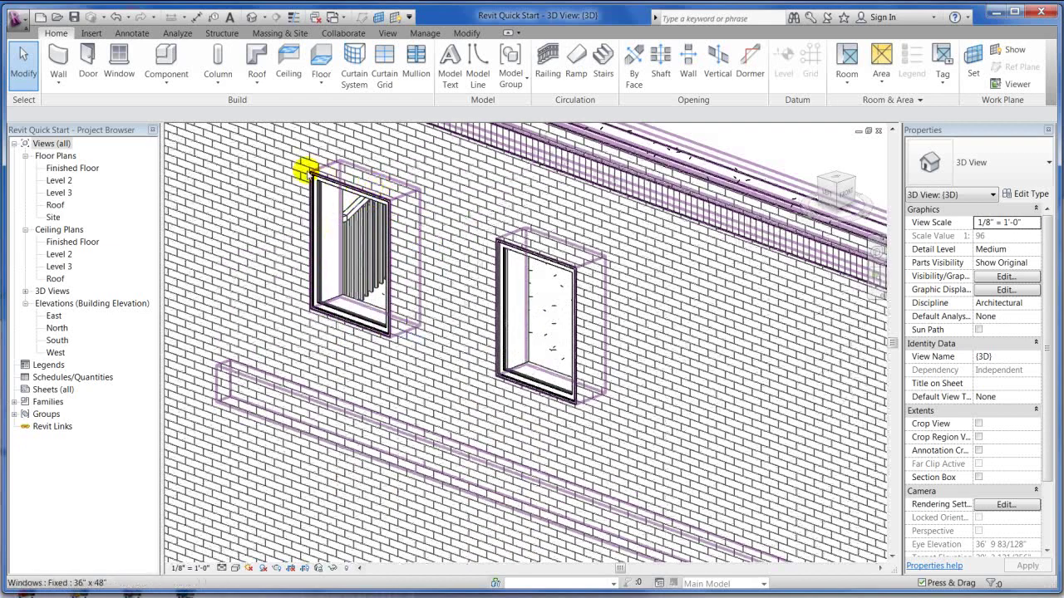
{"action": "scroll", "coordinate": [409, 142], "scroll_direction": "down", "scroll_amount": 5}
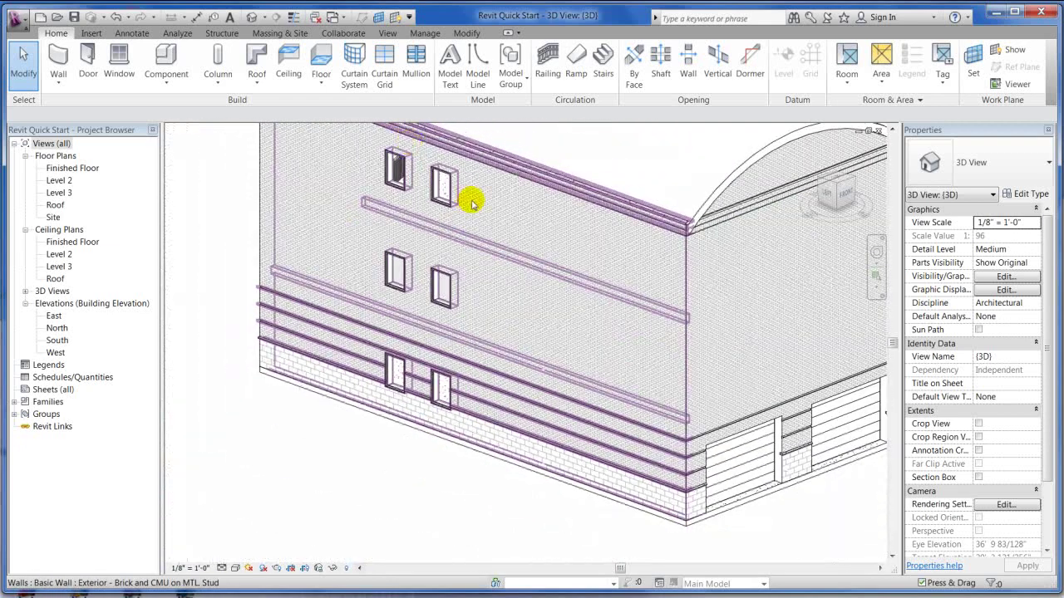
{"action": "scroll", "coordinate": [467, 189], "scroll_direction": "up", "scroll_amount": 5}
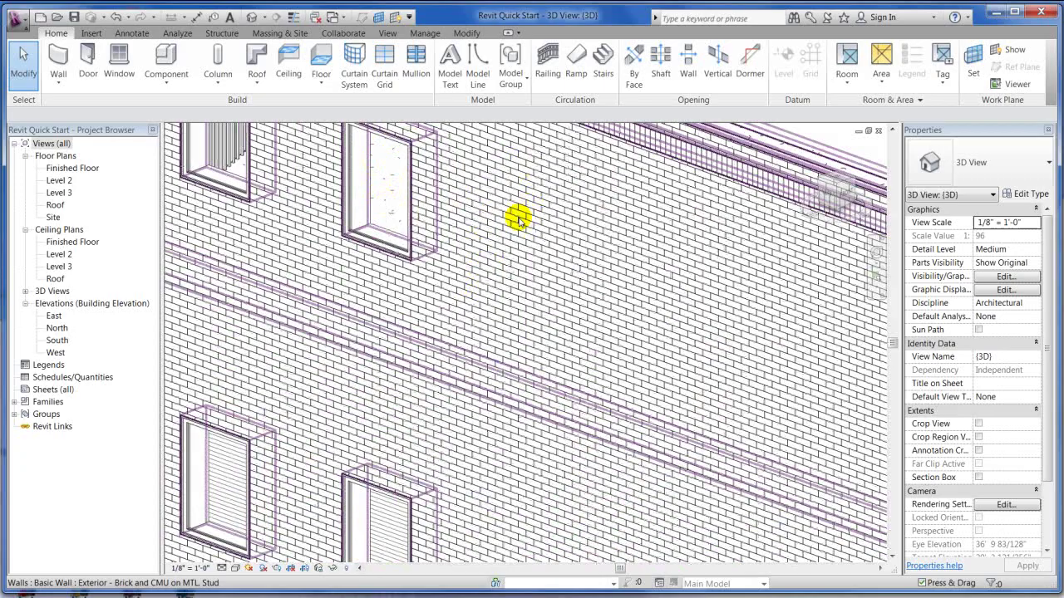
{"action": "scroll", "coordinate": [516, 216], "scroll_direction": "down", "scroll_amount": 3}
{"action": "scroll", "coordinate": [348, 417], "scroll_direction": "up", "scroll_amount": 4}
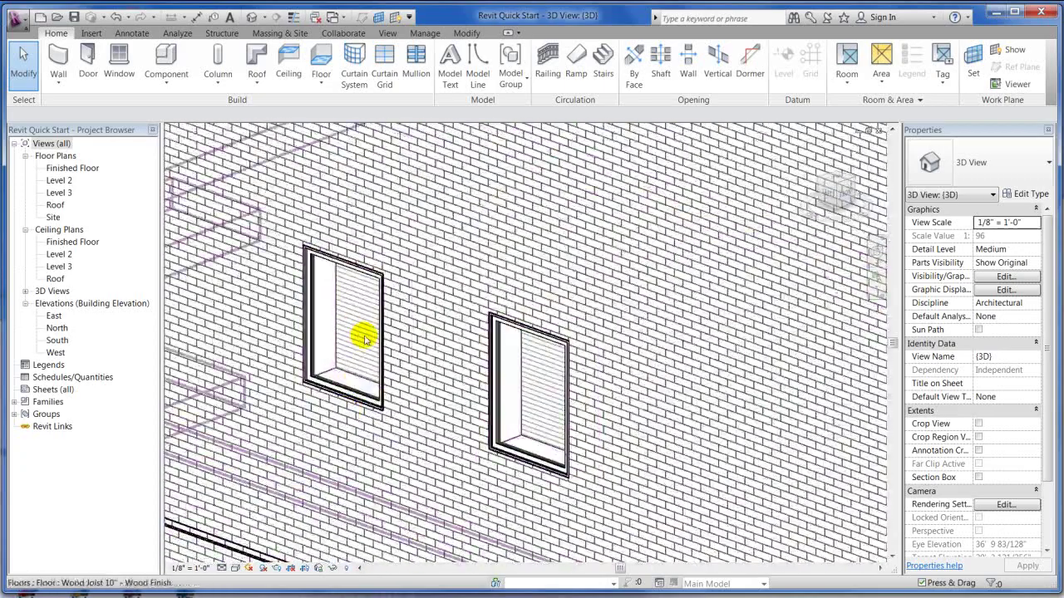
{"action": "scroll", "coordinate": [428, 252], "scroll_direction": "down", "scroll_amount": 4}
{"action": "scroll", "coordinate": [420, 316], "scroll_direction": "down", "scroll_amount": 3}
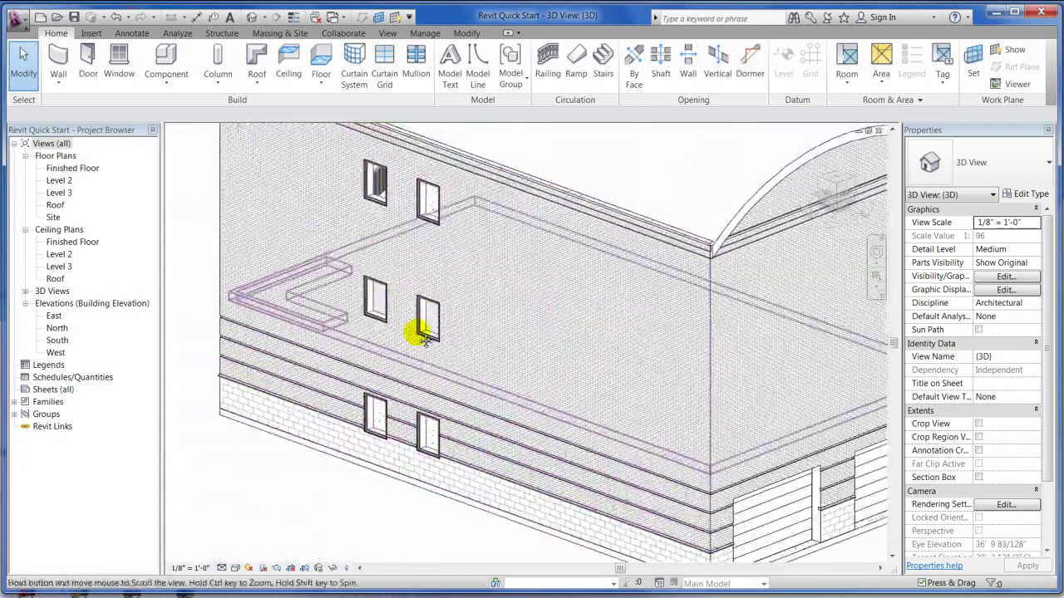
{"action": "scroll", "coordinate": [408, 226], "scroll_direction": "up", "scroll_amount": 4}
Try the Shaded, Consistent Colors and Realistic visual styles on the 3D building.
{"action": "left_click", "coordinate": [236, 568]}
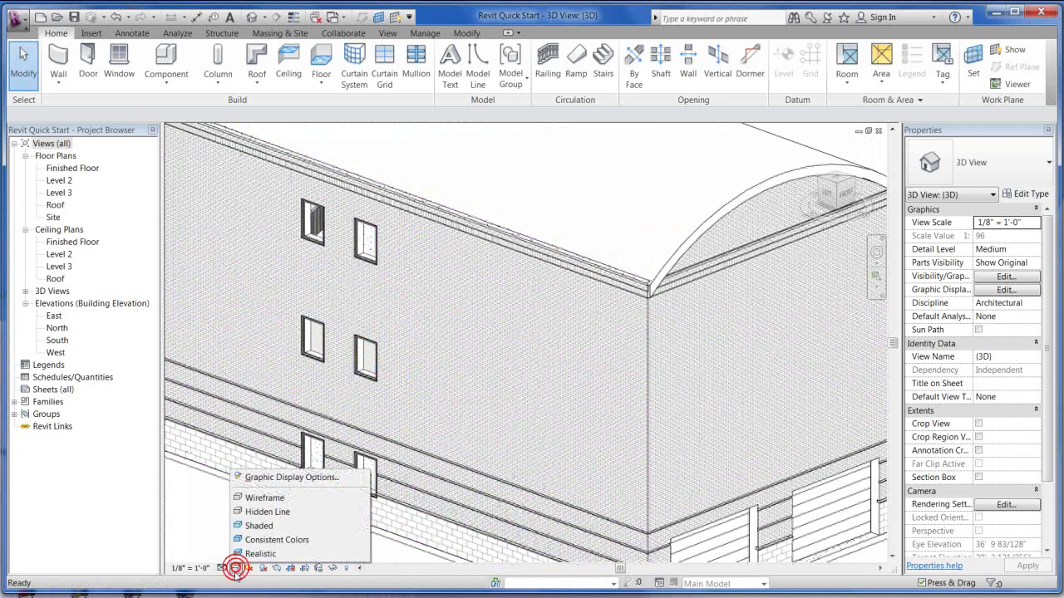
{"action": "left_click", "coordinate": [276, 525]}
{"action": "scroll", "coordinate": [429, 384], "scroll_direction": "down", "scroll_amount": 5}
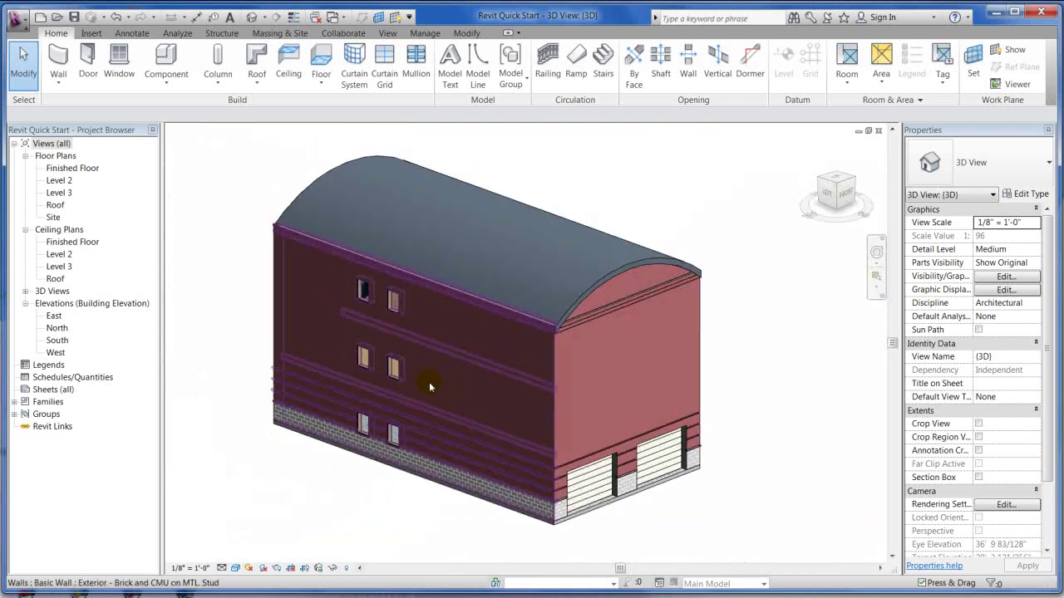
{"action": "scroll", "coordinate": [407, 470], "scroll_direction": "up", "scroll_amount": 2}
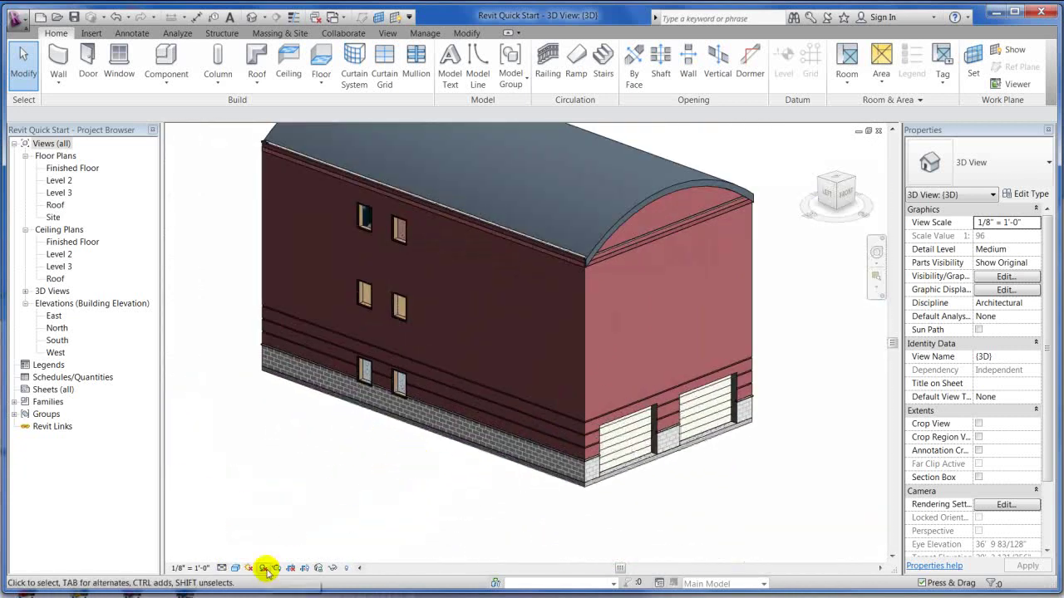
{"action": "left_click", "coordinate": [236, 568]}
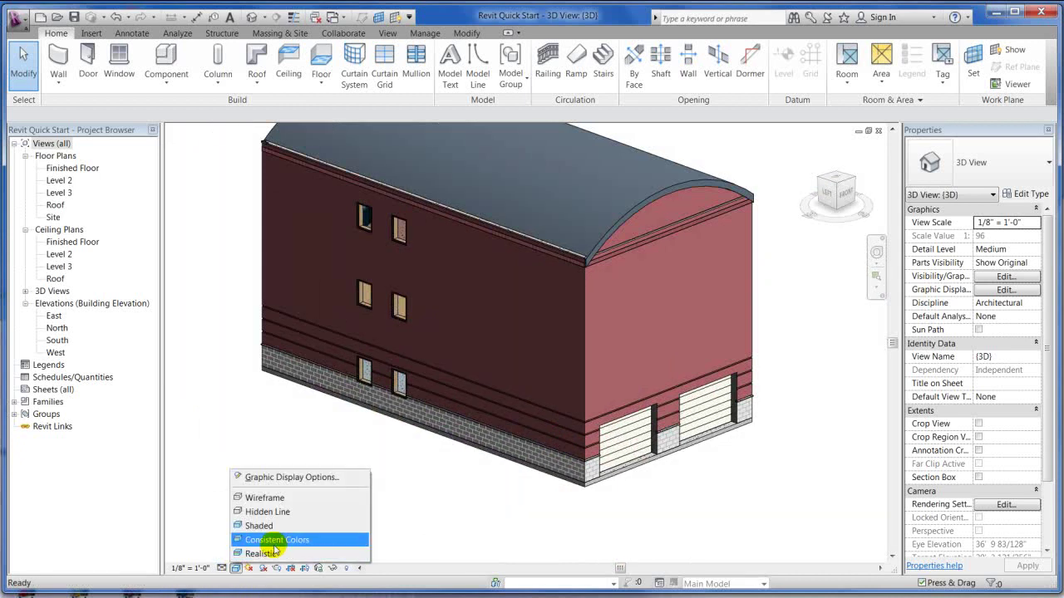
{"action": "left_click", "coordinate": [276, 540]}
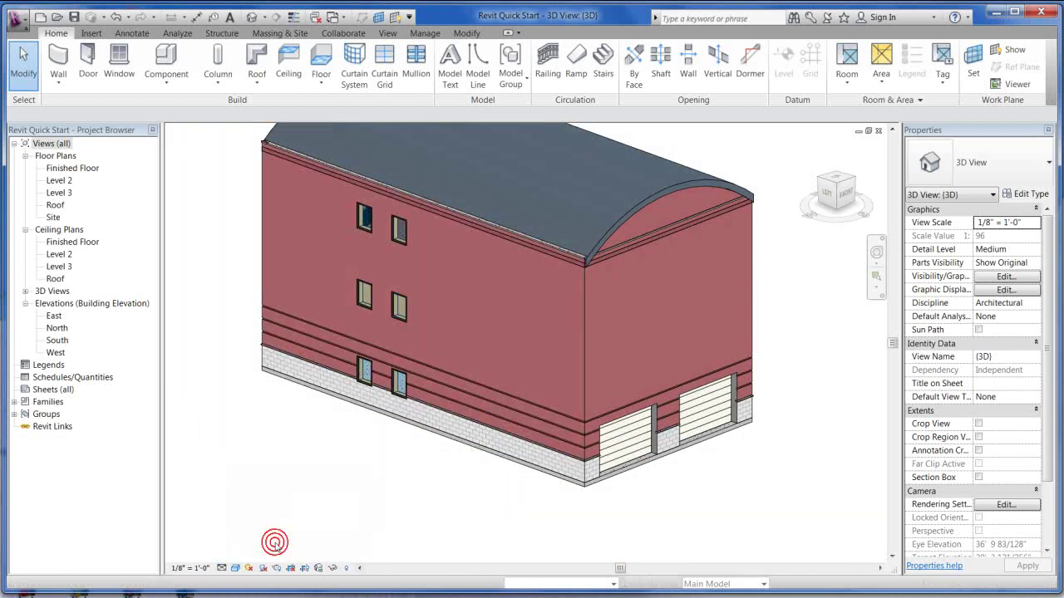
{"action": "left_click", "coordinate": [234, 570]}
{"action": "left_click", "coordinate": [252, 550]}
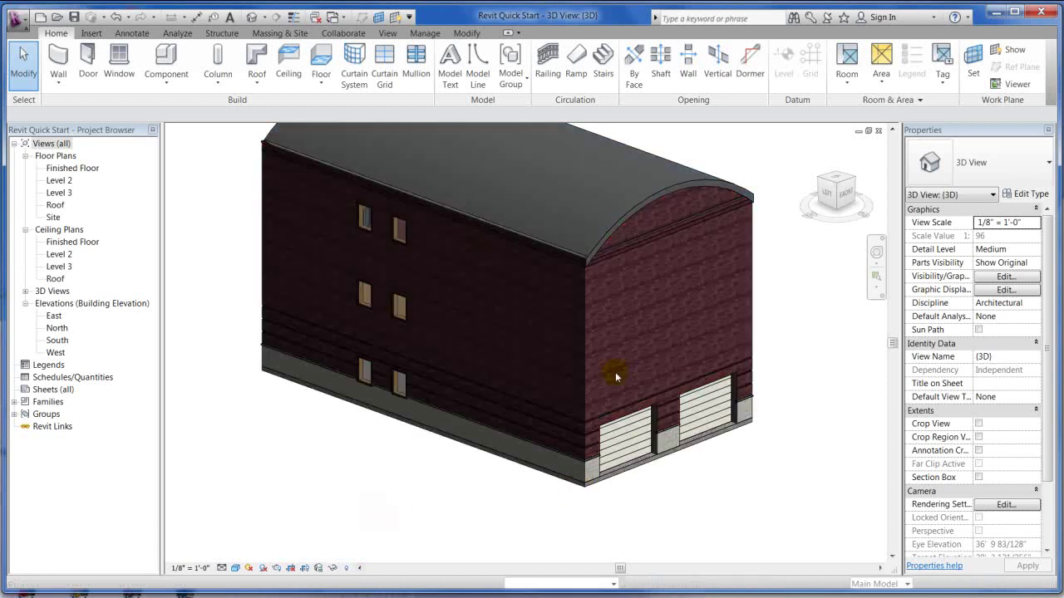
Switch to Hidden Line, then settle on the Consistent Colors style.
{"action": "scroll", "coordinate": [604, 265], "scroll_direction": "up", "scroll_amount": 5}
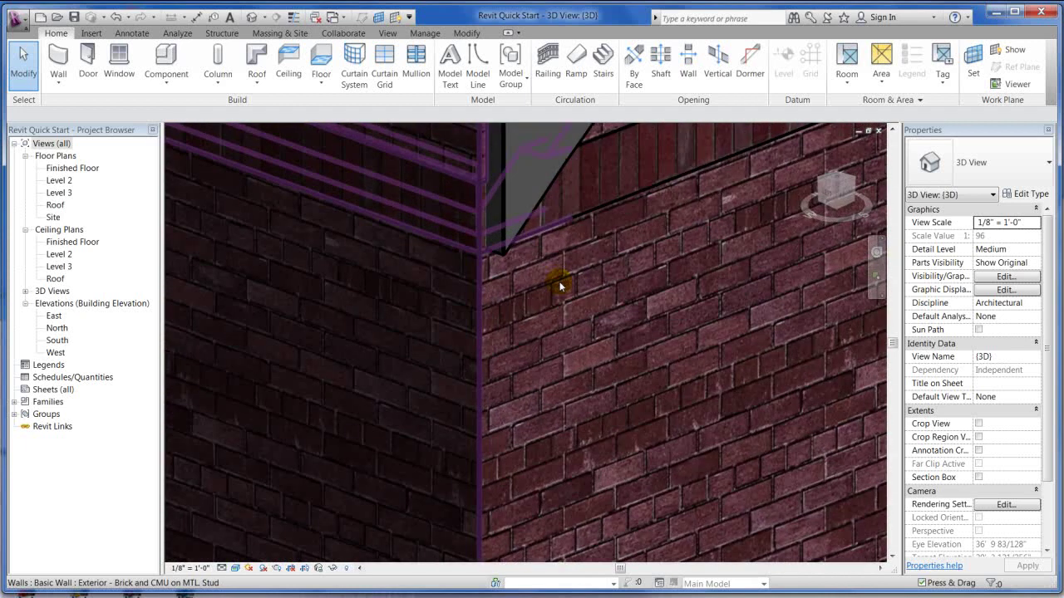
{"action": "scroll", "coordinate": [560, 286], "scroll_direction": "up", "scroll_amount": 1}
{"action": "scroll", "coordinate": [560, 286], "scroll_direction": "down", "scroll_amount": 6}
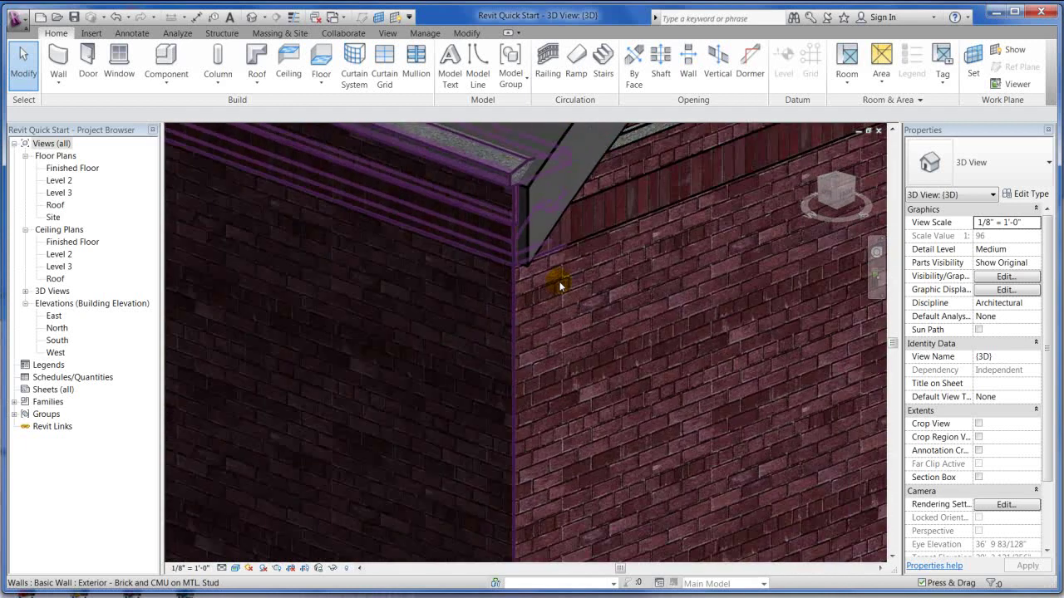
{"action": "scroll", "coordinate": [559, 286], "scroll_direction": "down", "scroll_amount": 2}
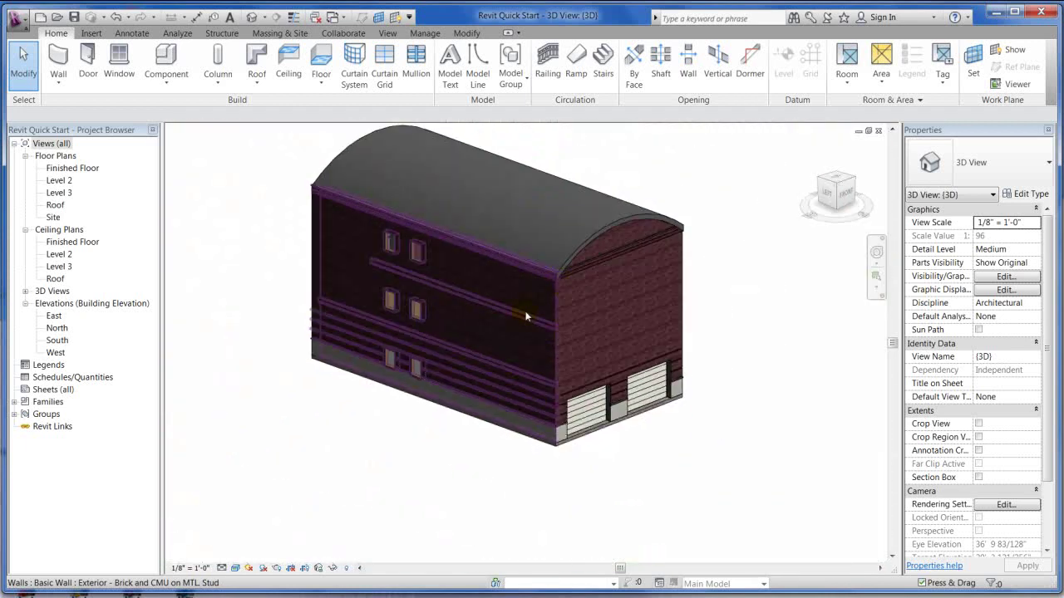
{"action": "scroll", "coordinate": [543, 377], "scroll_direction": "up", "scroll_amount": 4}
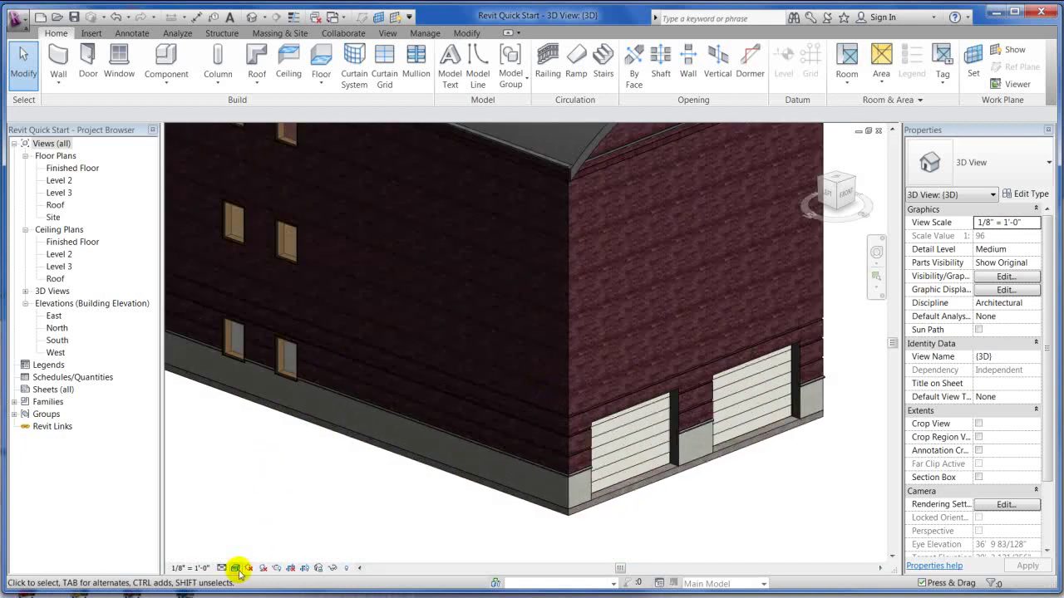
{"action": "left_click", "coordinate": [236, 569]}
{"action": "left_click", "coordinate": [267, 512]}
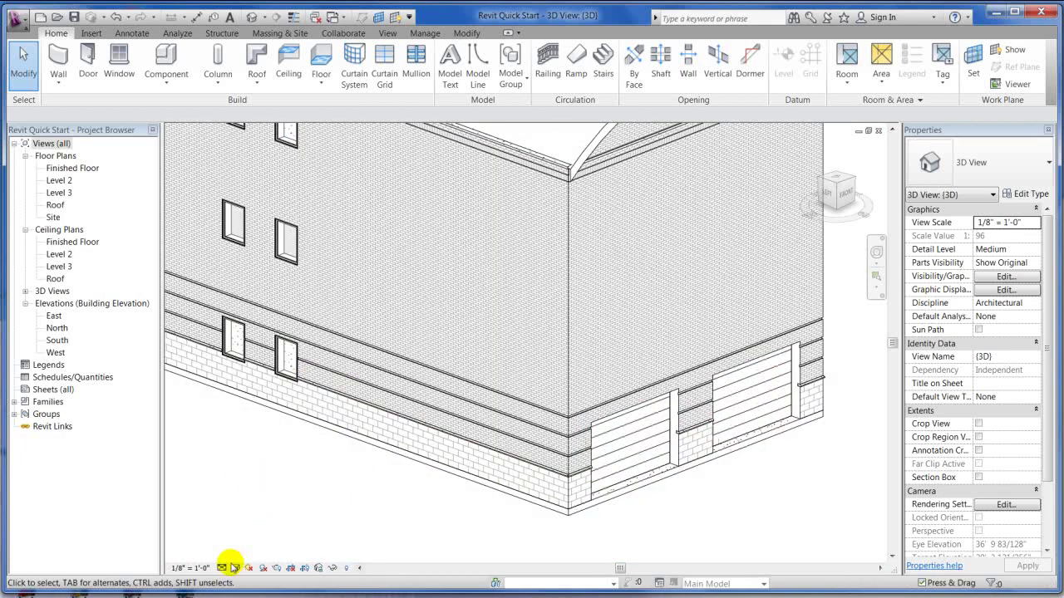
{"action": "left_click", "coordinate": [236, 569]}
{"action": "left_click", "coordinate": [269, 540]}
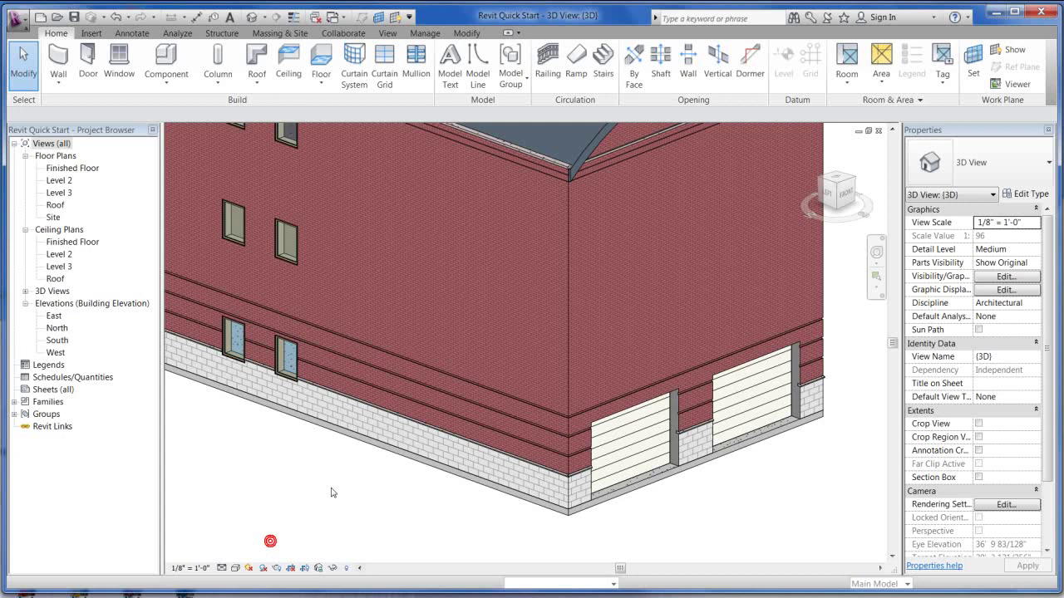
{"action": "scroll", "coordinate": [430, 442], "scroll_direction": "down", "scroll_amount": 2}
{"action": "scroll", "coordinate": [352, 313], "scroll_direction": "up", "scroll_amount": 2}
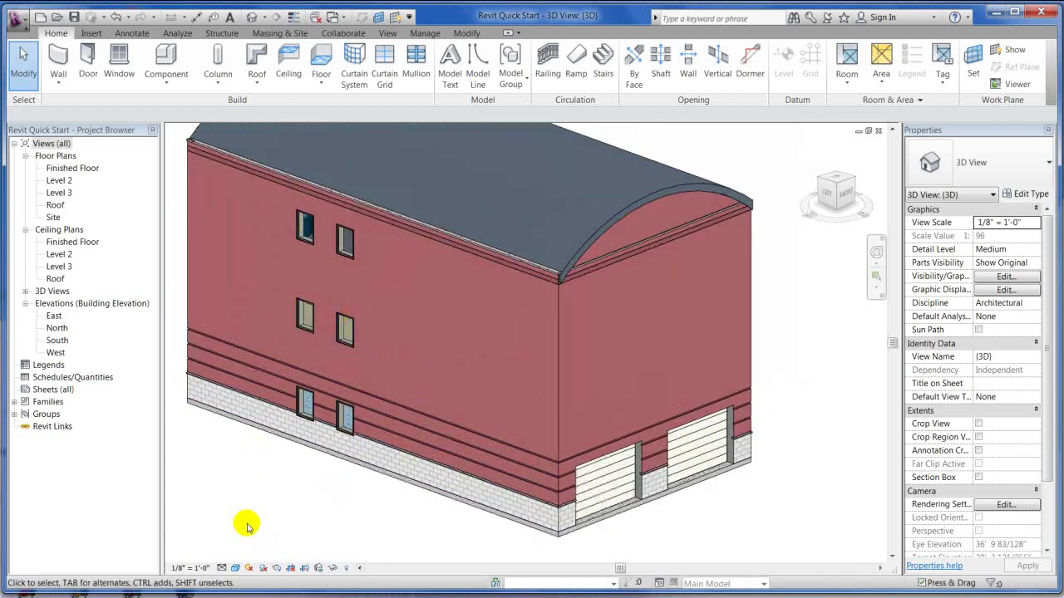
Turn the sun path on with the current sun settings, then turn it off again.
{"action": "left_click", "coordinate": [249, 570]}
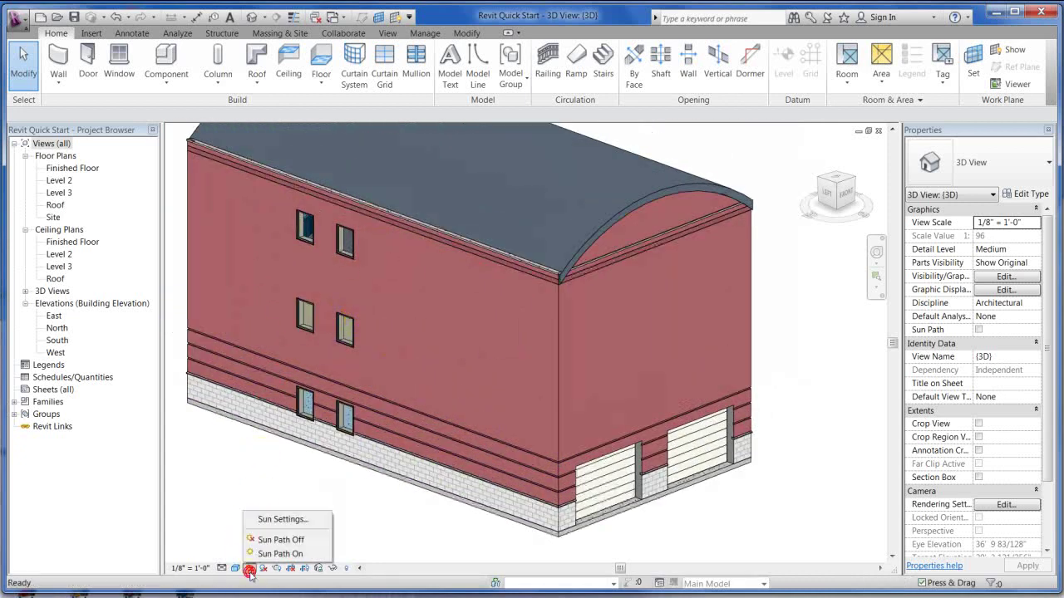
{"action": "left_click", "coordinate": [283, 520]}
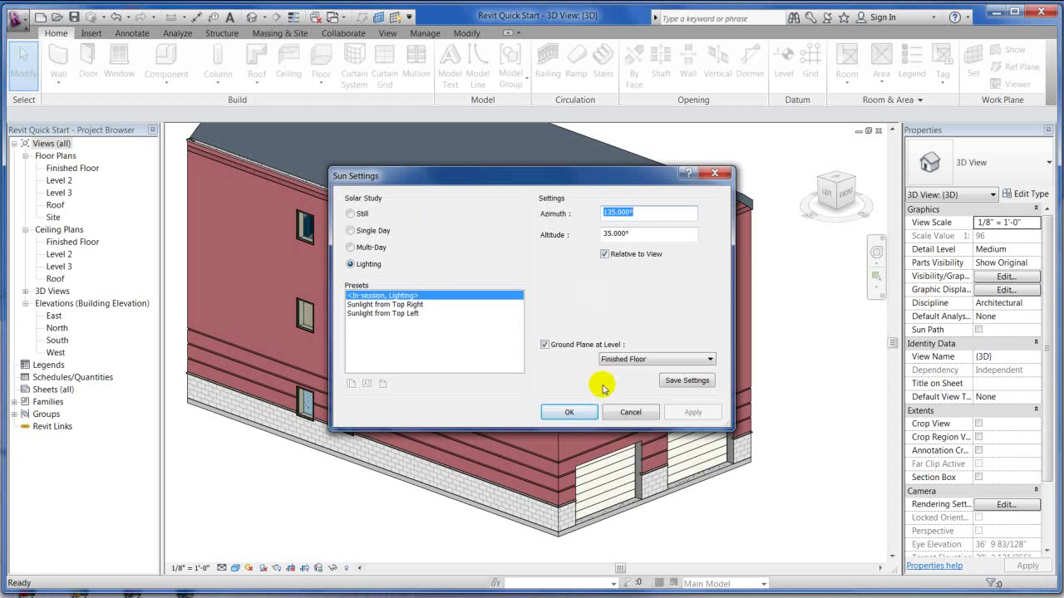
{"action": "left_click", "coordinate": [629, 412]}
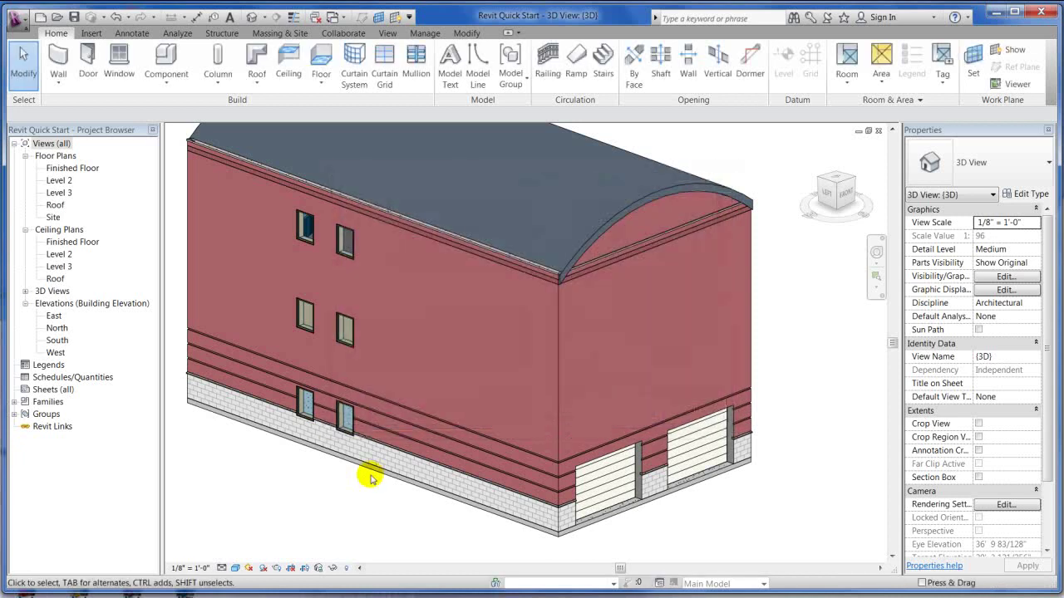
{"action": "left_click", "coordinate": [250, 569]}
{"action": "left_click", "coordinate": [280, 554]}
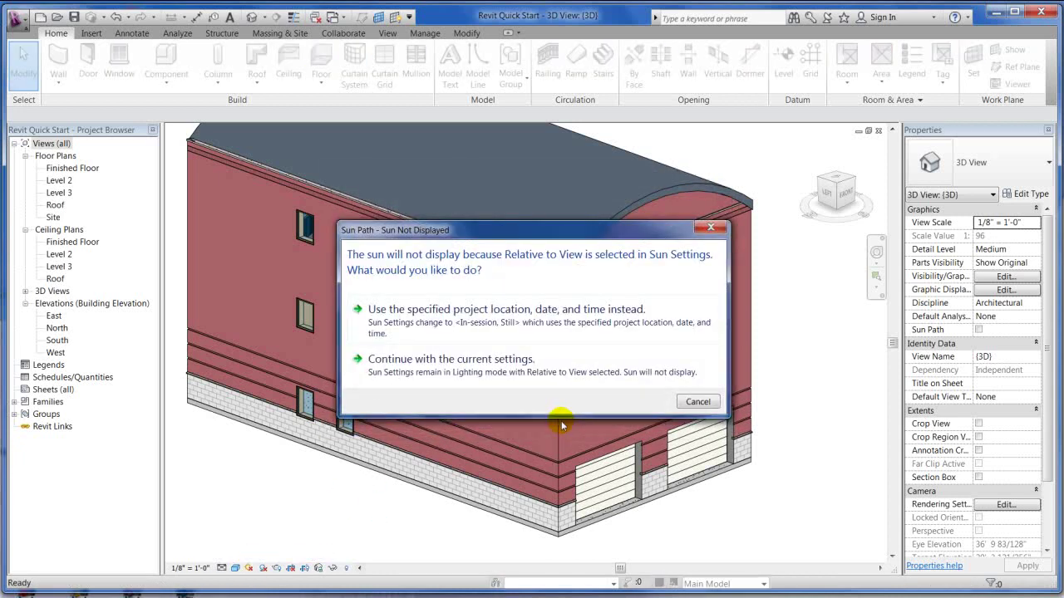
{"action": "left_click", "coordinate": [451, 358]}
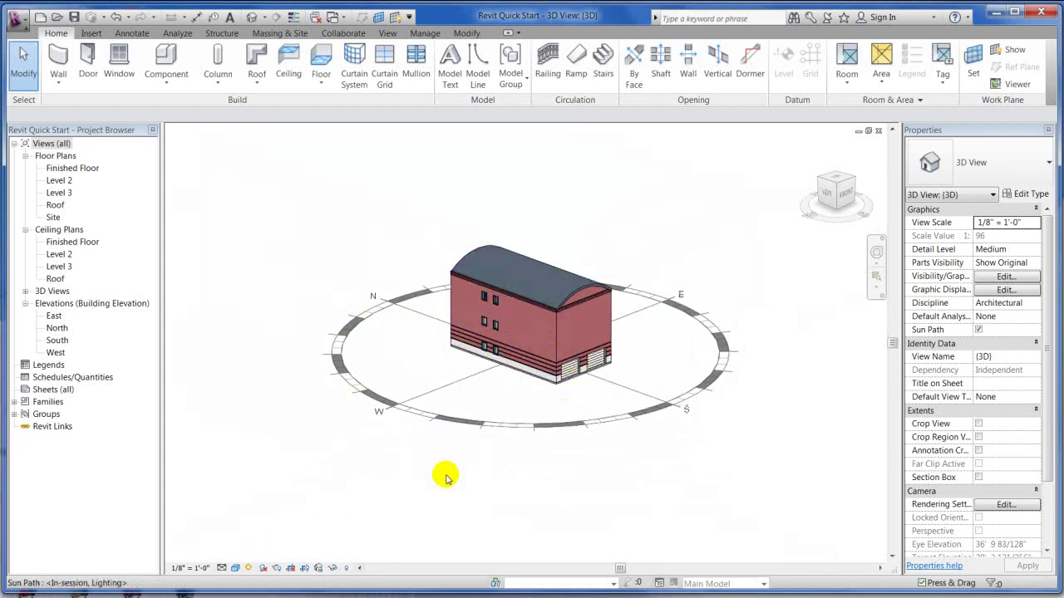
{"action": "left_click", "coordinate": [249, 569]}
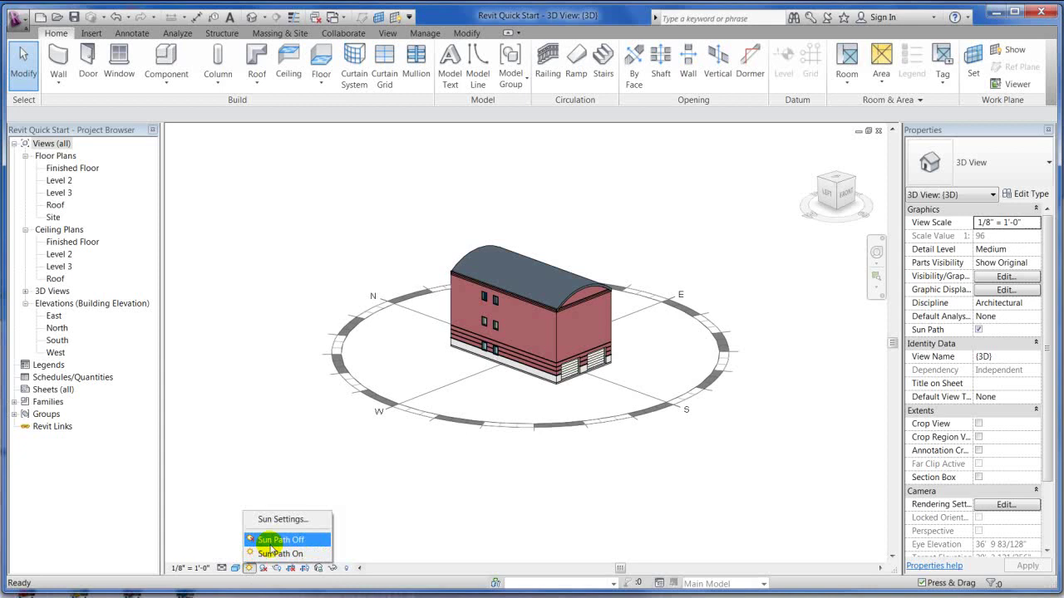
{"action": "left_click", "coordinate": [262, 539]}
{"action": "scroll", "coordinate": [586, 359], "scroll_direction": "up", "scroll_amount": 4}
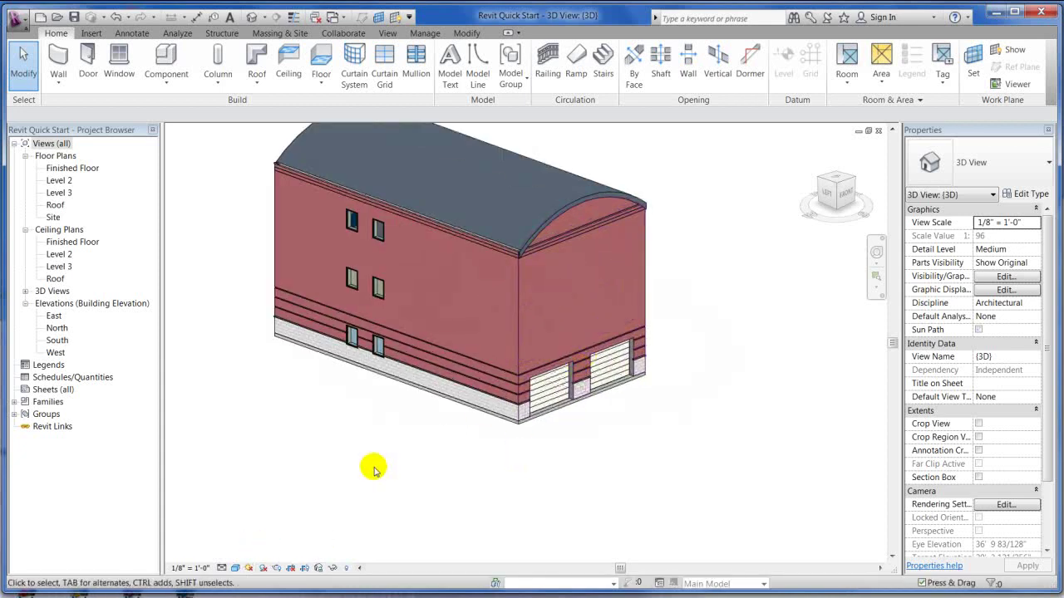
Turn on cast shadows, then pan, orbit and zoom to look down on the building.
{"action": "left_click", "coordinate": [261, 570]}
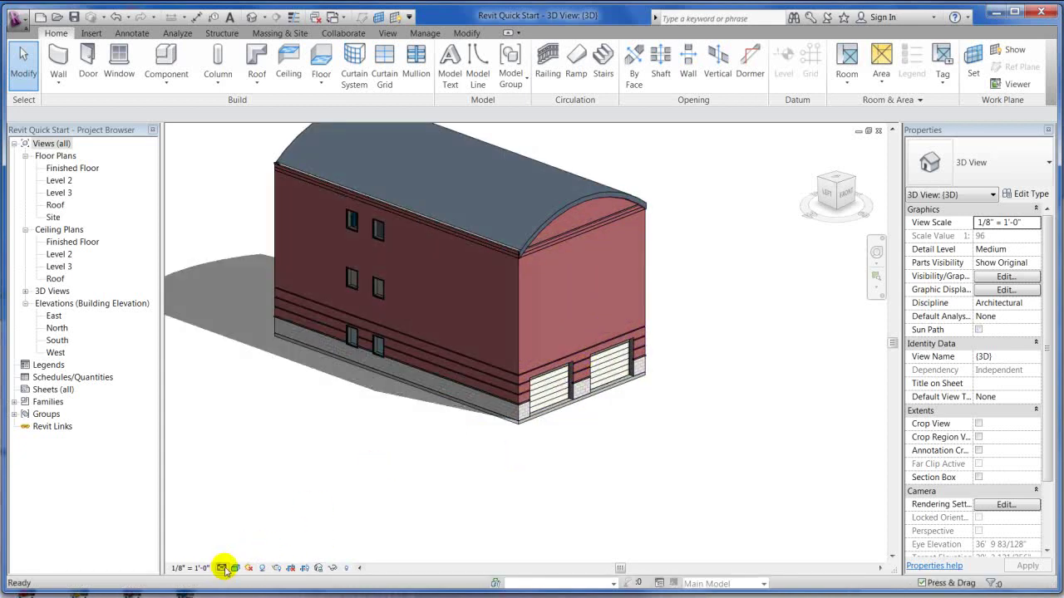
{"action": "middle_click_drag", "start_coordinate": [366, 416], "coordinate": [526, 462]}
{"action": "scroll", "coordinate": [720, 332], "scroll_direction": "down", "scroll_amount": 2}
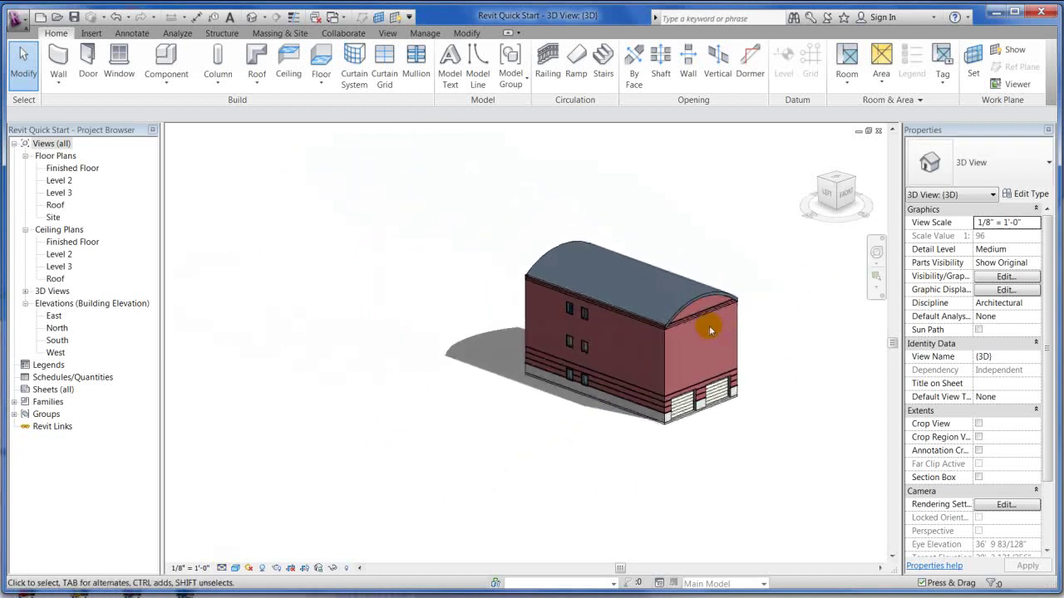
{"action": "middle_click_drag", "start_coordinate": [694, 320], "coordinate": [748, 308], "text": "shift"}
{"action": "scroll", "coordinate": [766, 359], "scroll_direction": "up", "scroll_amount": 3}
{"action": "scroll", "coordinate": [766, 359], "scroll_direction": "up", "scroll_amount": 1}
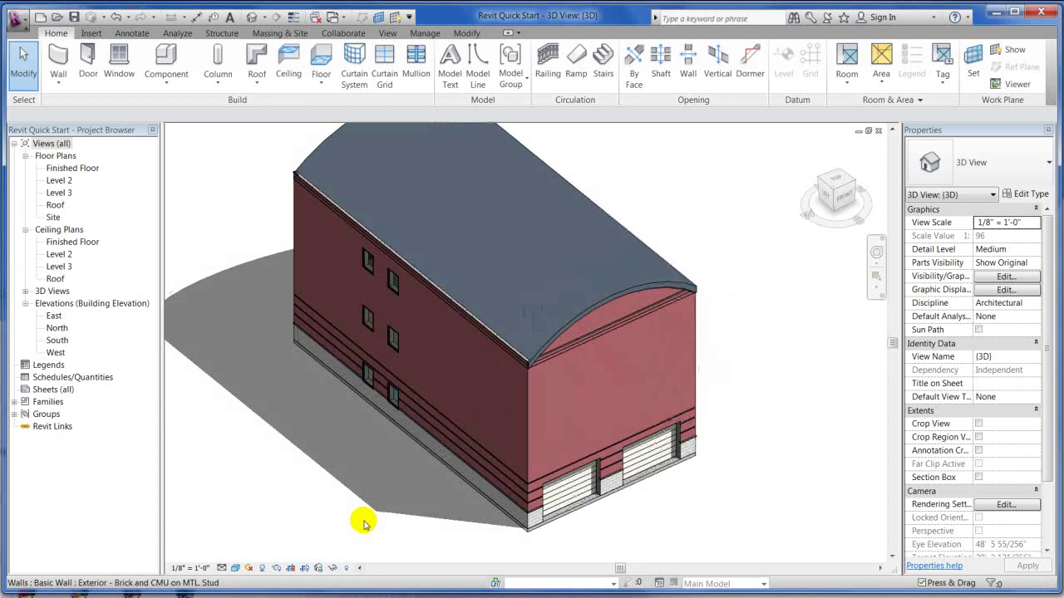
Review and close the Rendering dialog, then switch the building's cast shadows off.
{"action": "left_click", "coordinate": [277, 570]}
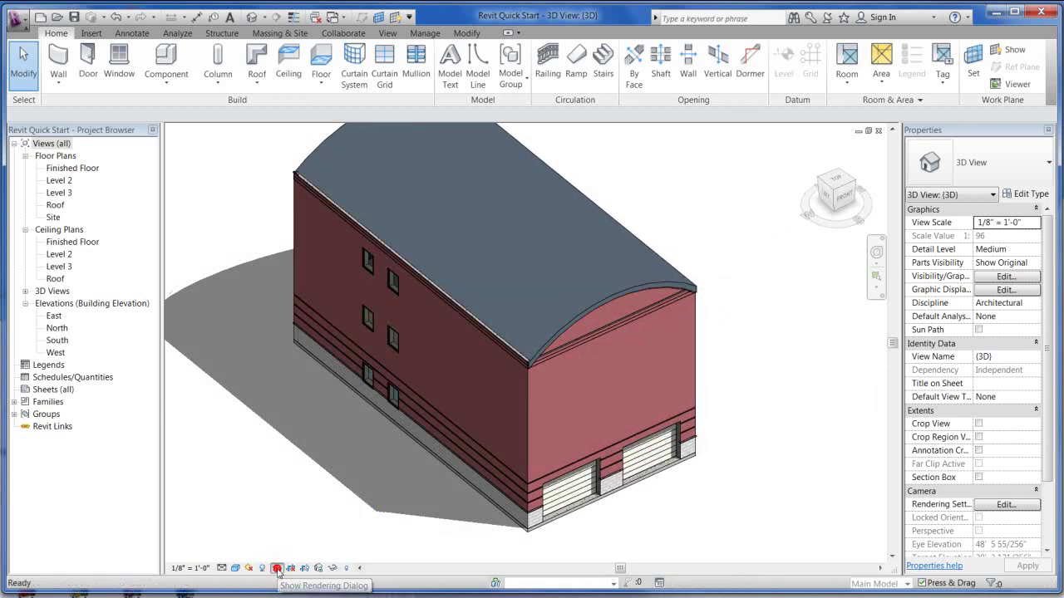
{"action": "left_click_drag", "start_coordinate": [953, 148], "coordinate": [810, 75]}
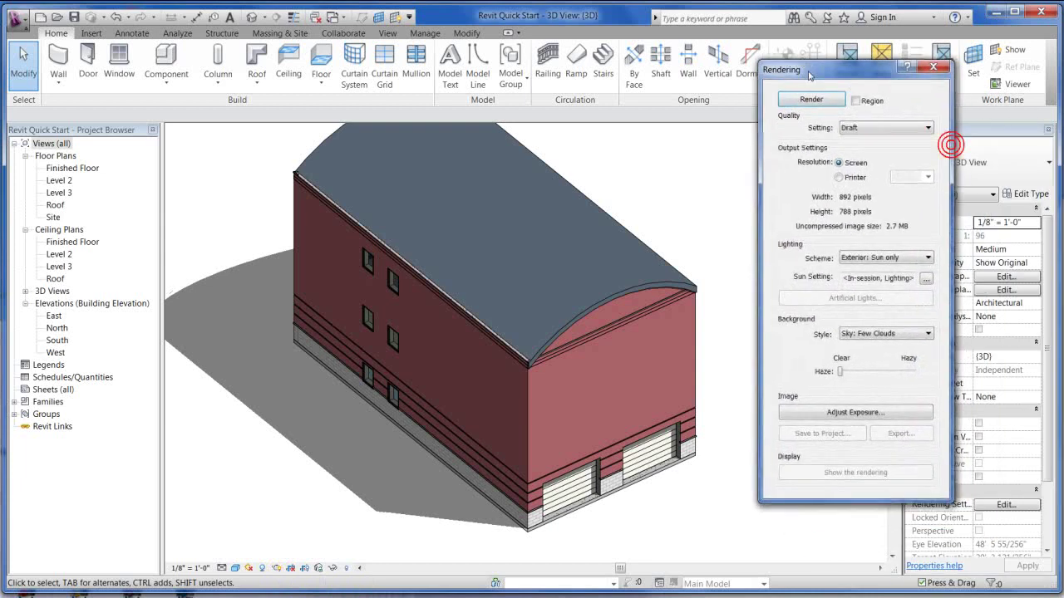
{"action": "left_click", "coordinate": [926, 70]}
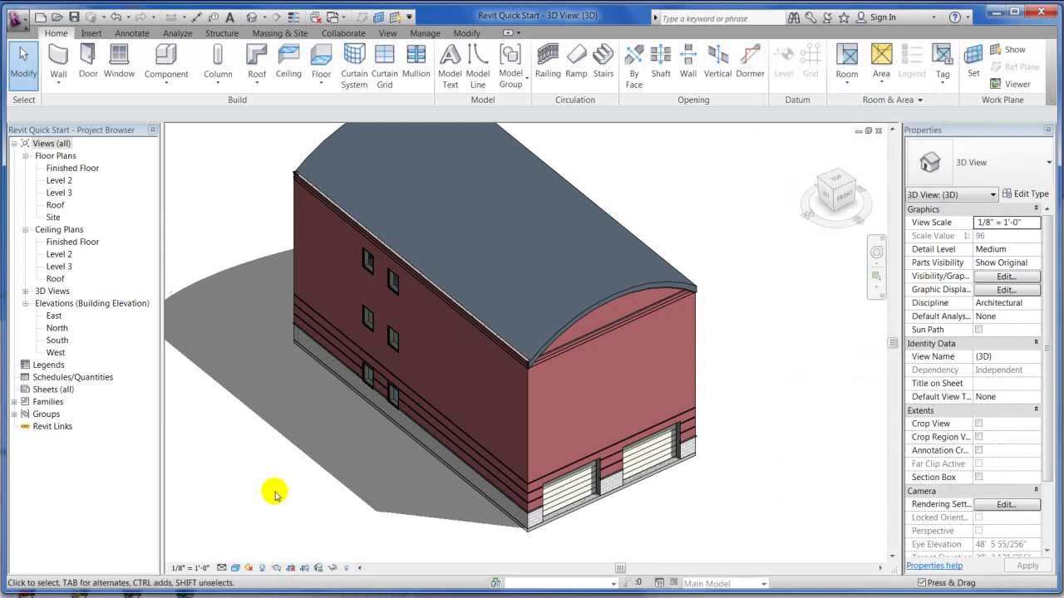
{"action": "left_click", "coordinate": [268, 568]}
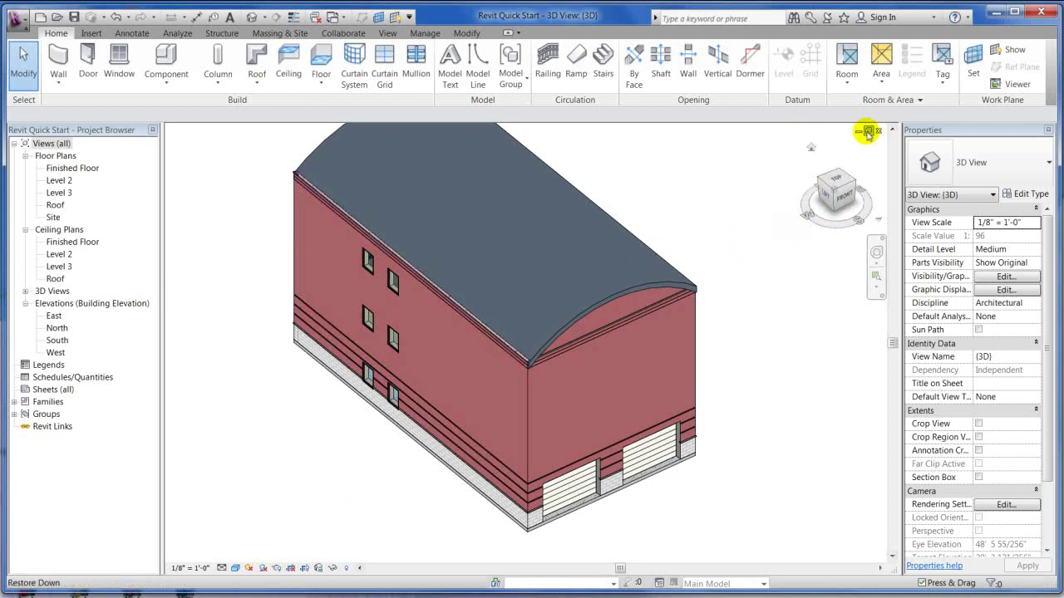
Tile windows with WT, maximize the Finished Floor plan, and enable Crop View with crop region shown.
{"action": "key", "text": "w"}
{"action": "key", "text": "t"}
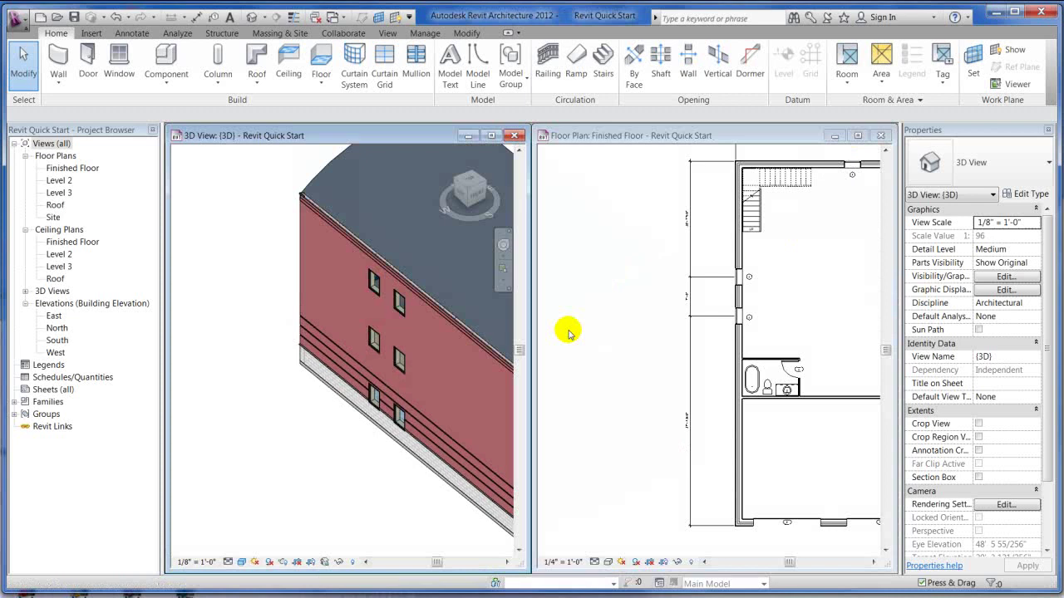
{"action": "left_click", "coordinate": [860, 136]}
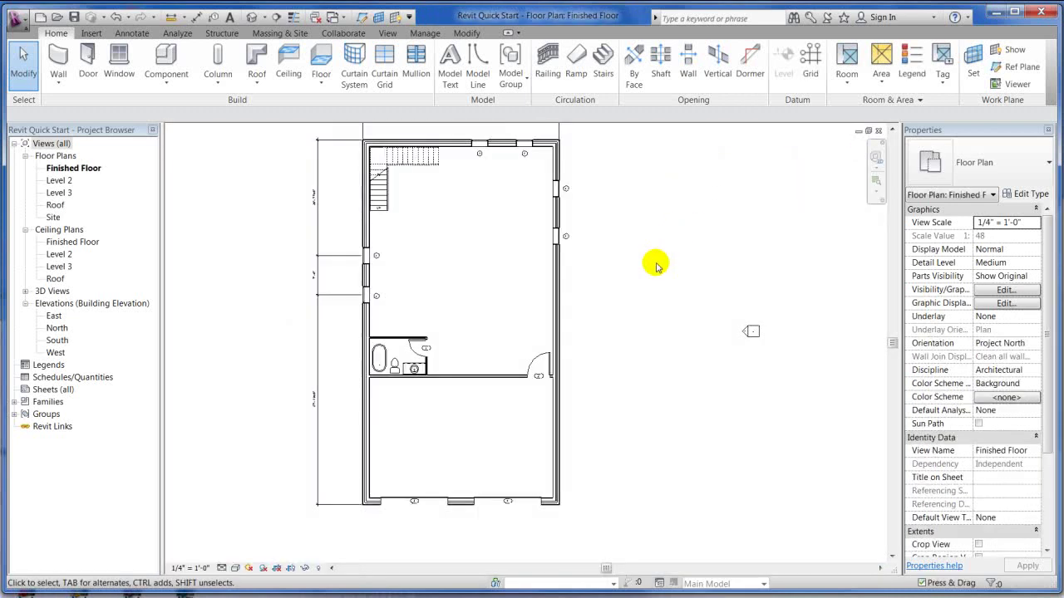
{"action": "scroll", "coordinate": [652, 266], "scroll_direction": "down", "scroll_amount": 3}
{"action": "scroll", "coordinate": [655, 293], "scroll_direction": "up", "scroll_amount": 2}
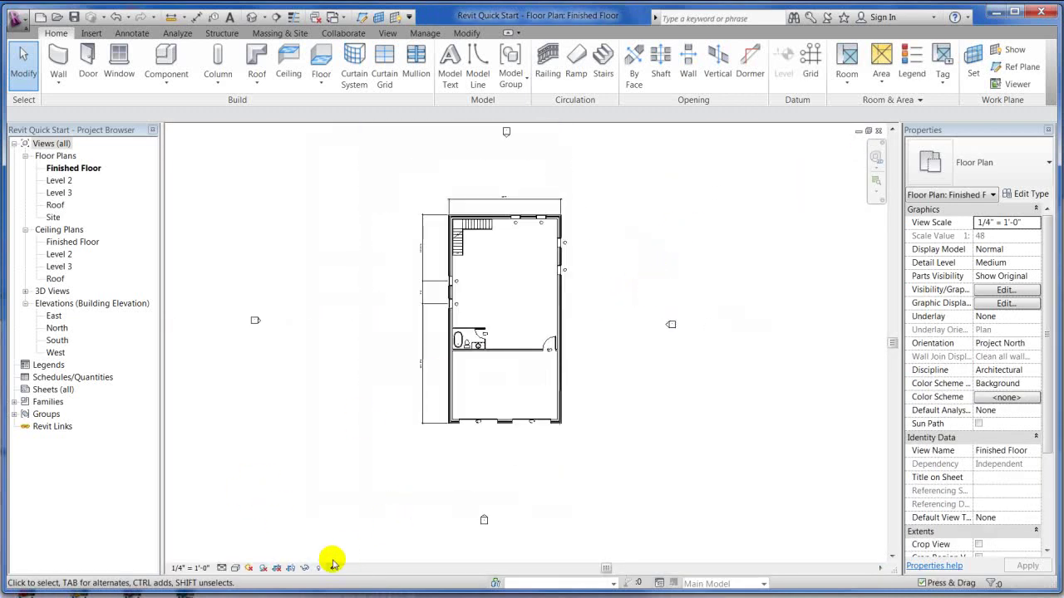
{"action": "left_click", "coordinate": [277, 569]}
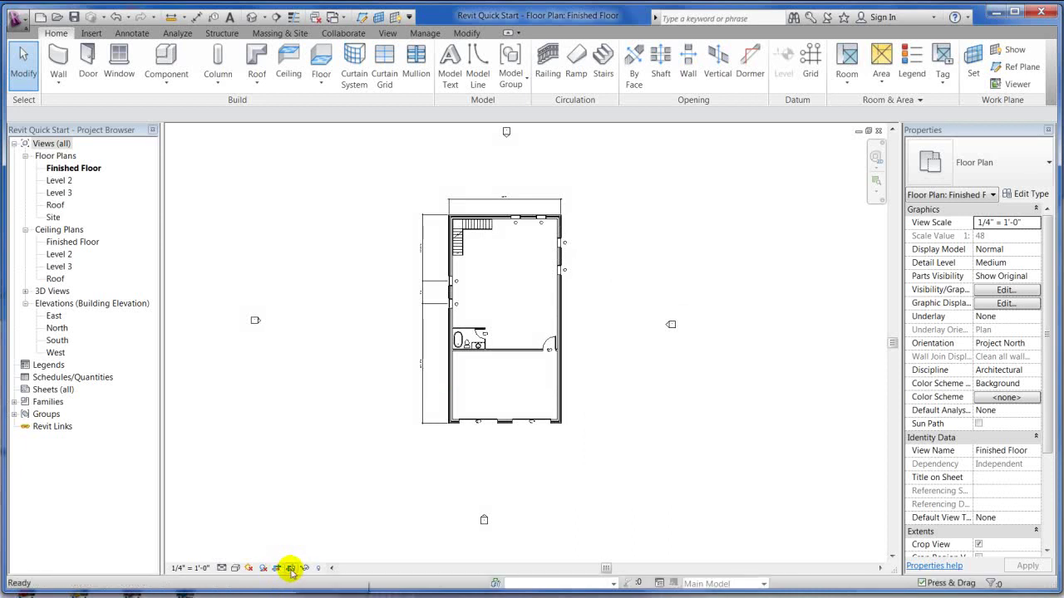
{"action": "left_click", "coordinate": [290, 568]}
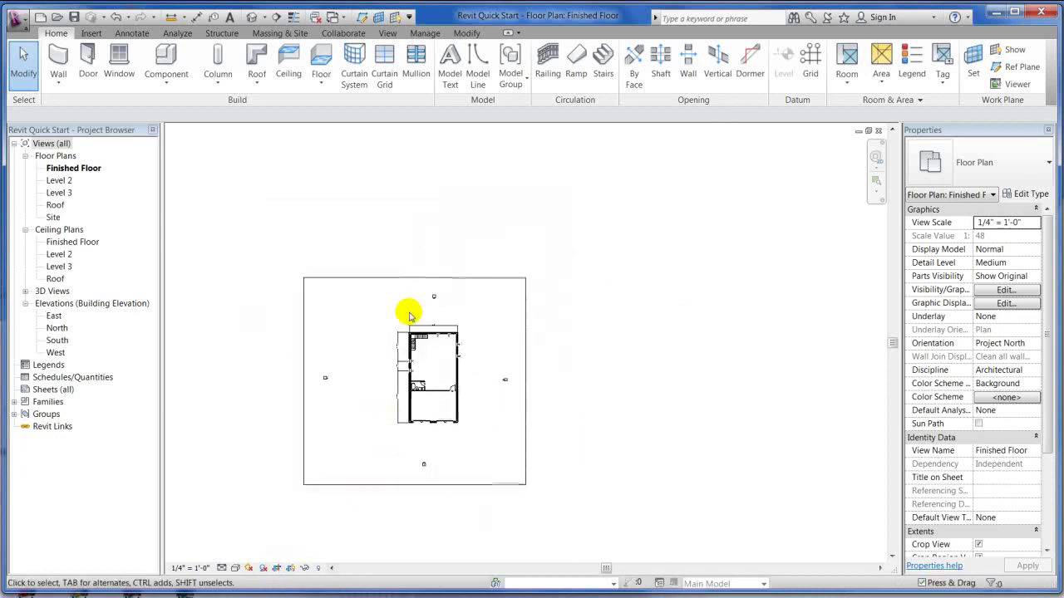
Drag all four crop edges in around the building, then turn cropping and the crop region off.
{"action": "scroll", "coordinate": [379, 426], "scroll_direction": "down", "scroll_amount": 3}
{"action": "left_click", "coordinate": [348, 278]}
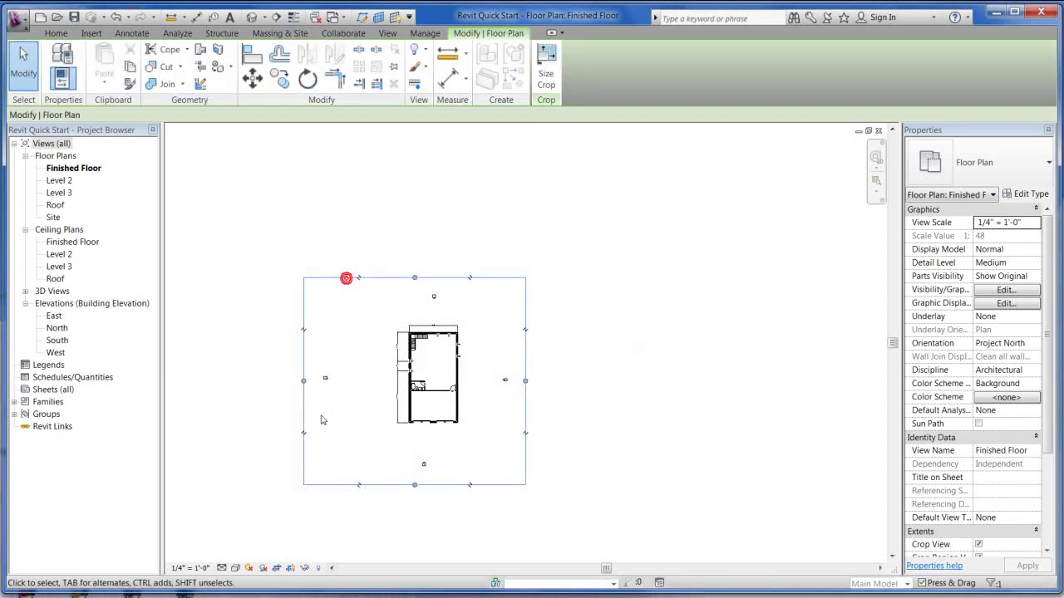
{"action": "left_click_drag", "start_coordinate": [359, 383], "coordinate": [389, 382]}
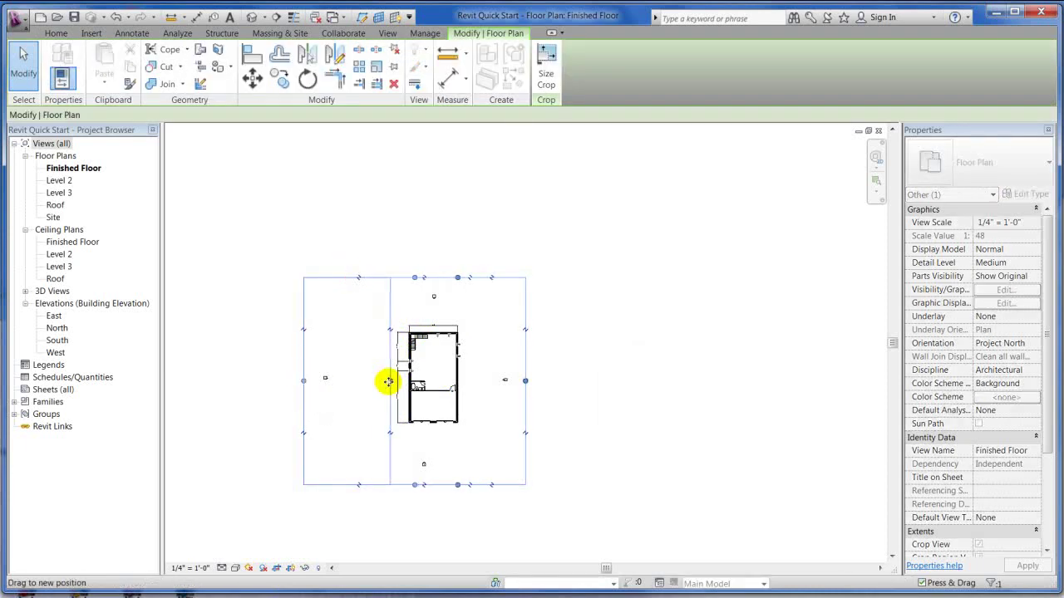
{"action": "left_click_drag", "start_coordinate": [457, 486], "coordinate": [454, 375]}
{"action": "left_click_drag", "start_coordinate": [525, 327], "coordinate": [472, 328]}
{"action": "left_click_drag", "start_coordinate": [429, 277], "coordinate": [428, 321]}
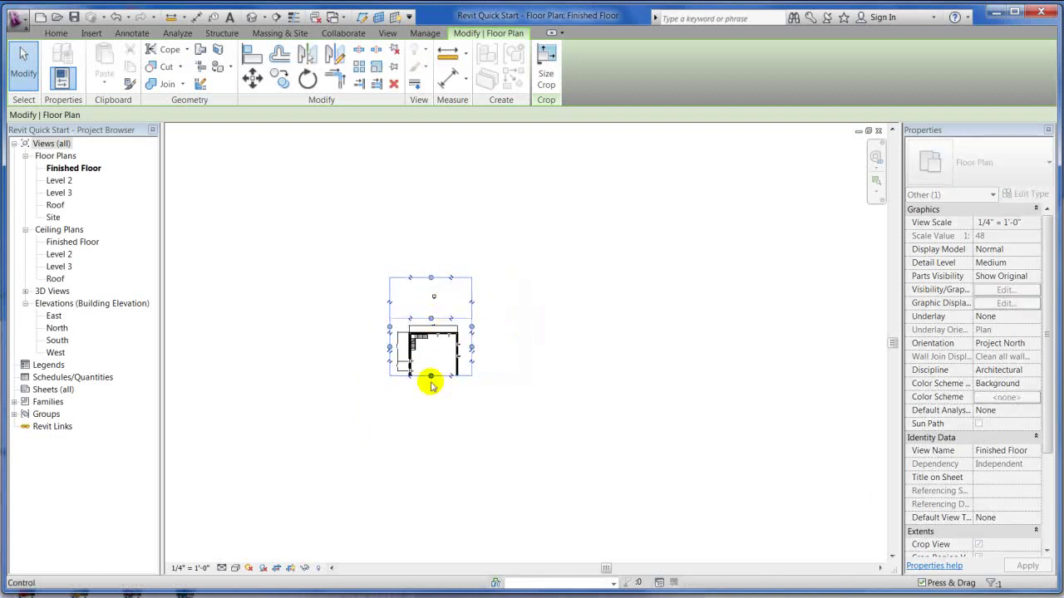
{"action": "scroll", "coordinate": [446, 358], "scroll_direction": "up", "scroll_amount": 2}
{"action": "scroll", "coordinate": [446, 357], "scroll_direction": "up", "scroll_amount": 3}
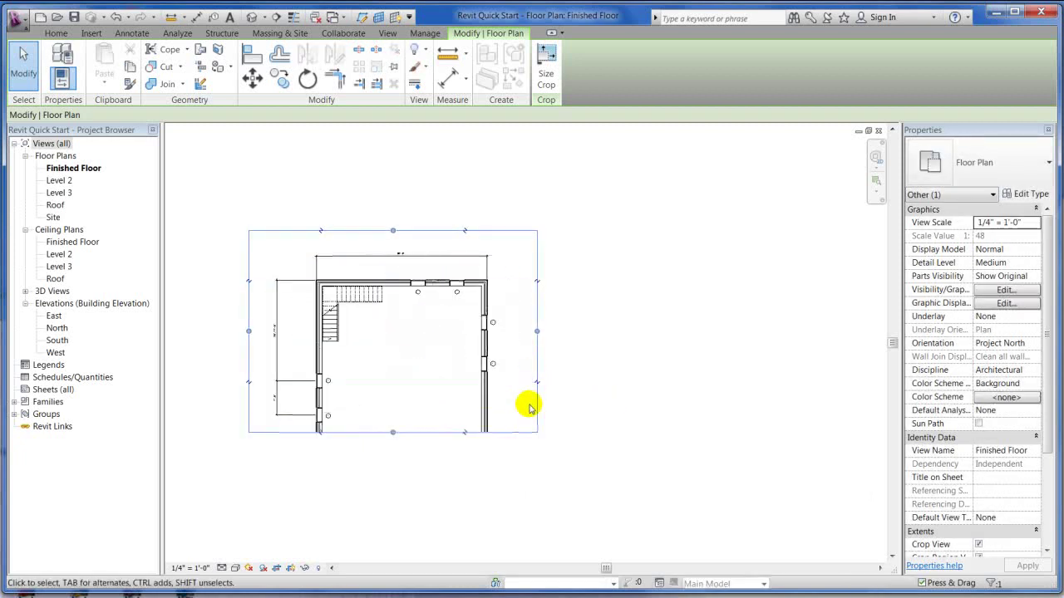
{"action": "left_click", "coordinate": [277, 568]}
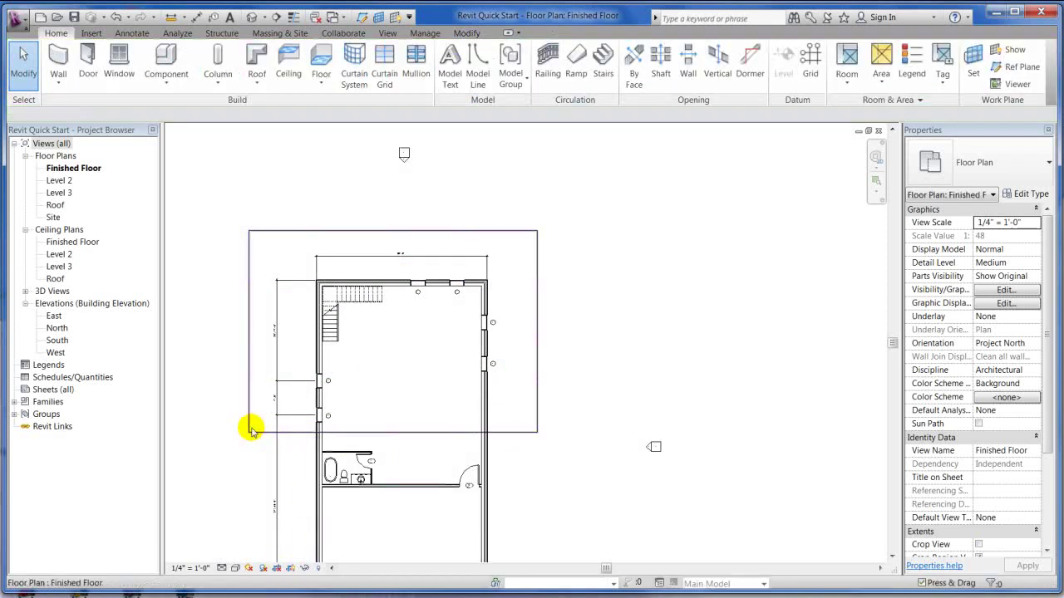
{"action": "left_click", "coordinate": [290, 569]}
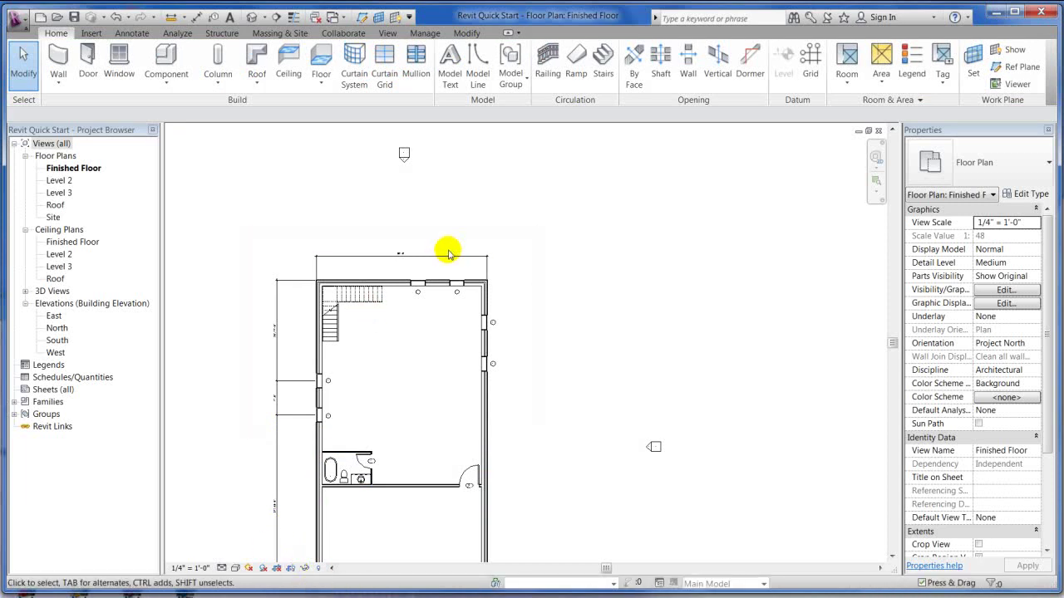
Select the chain of four exterior walls using Tab.
{"action": "left_click", "coordinate": [305, 569]}
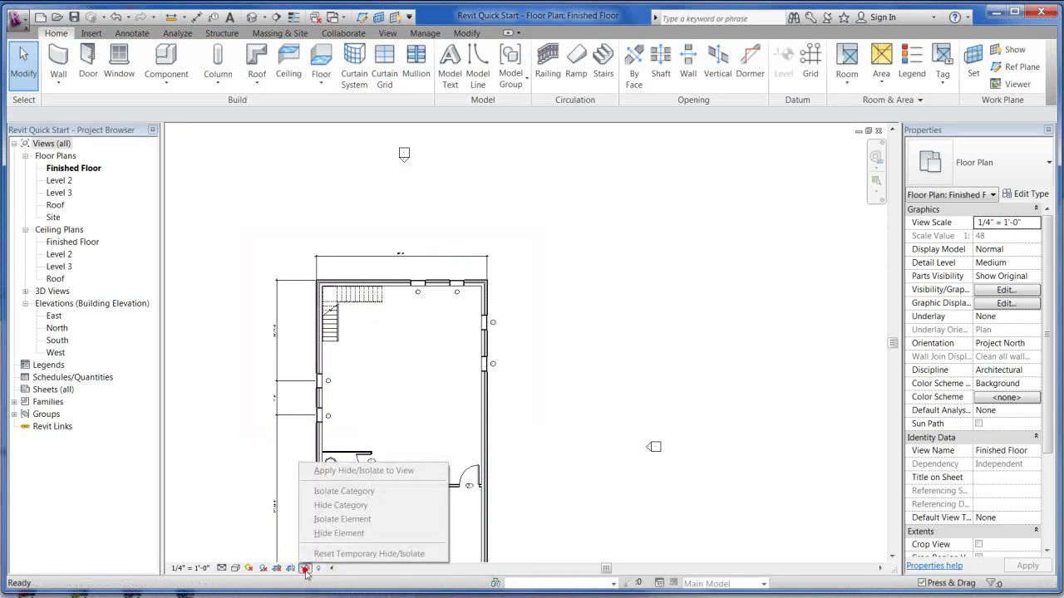
{"action": "left_click", "coordinate": [399, 470]}
{"action": "scroll", "coordinate": [421, 351], "scroll_direction": "up", "scroll_amount": 5}
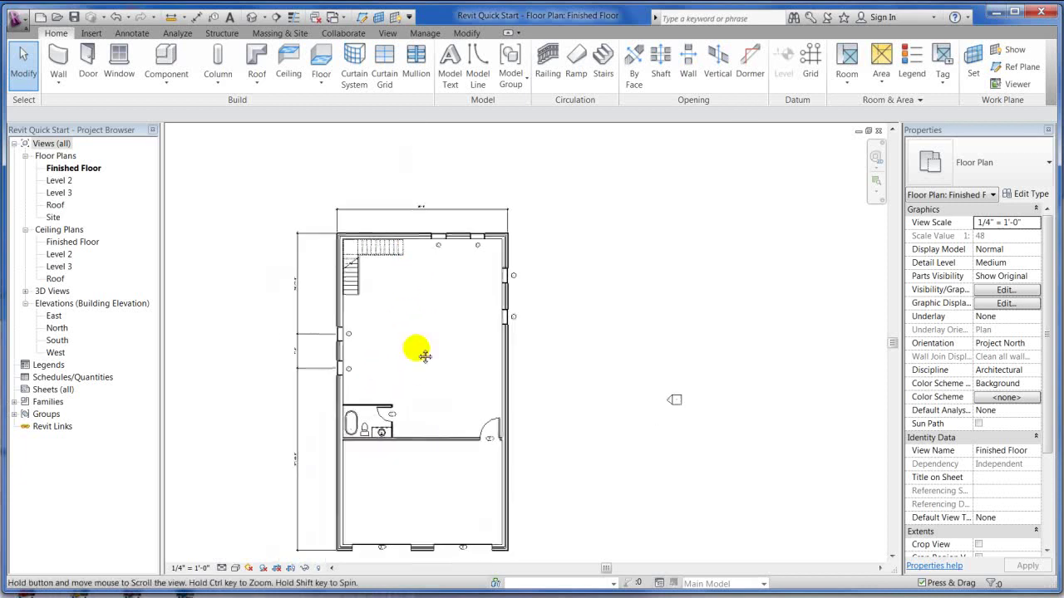
{"action": "scroll", "coordinate": [474, 280], "scroll_direction": "down", "scroll_amount": 3}
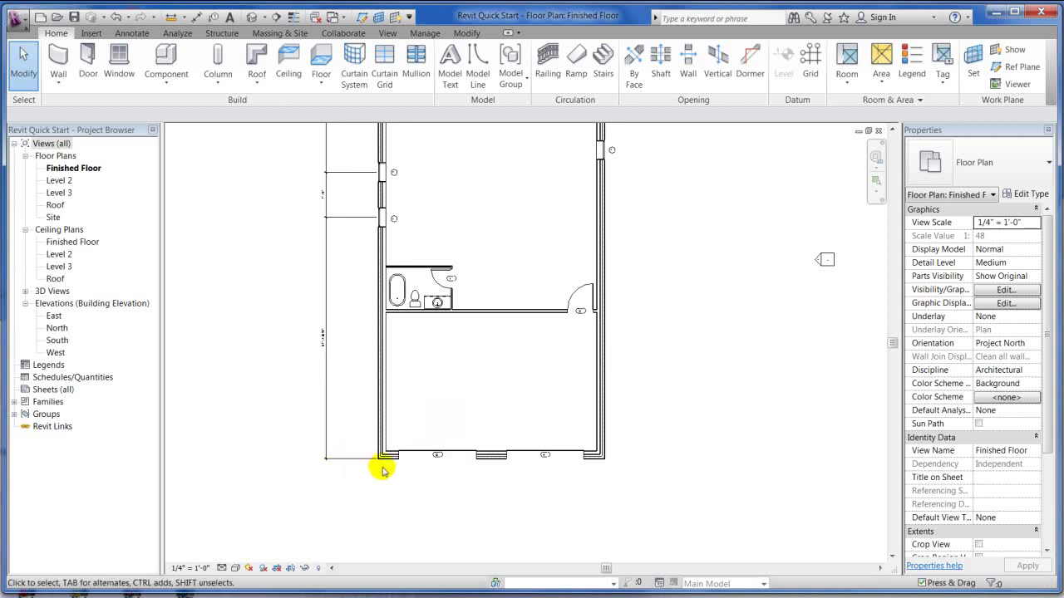
{"action": "key", "text": "Tab"}
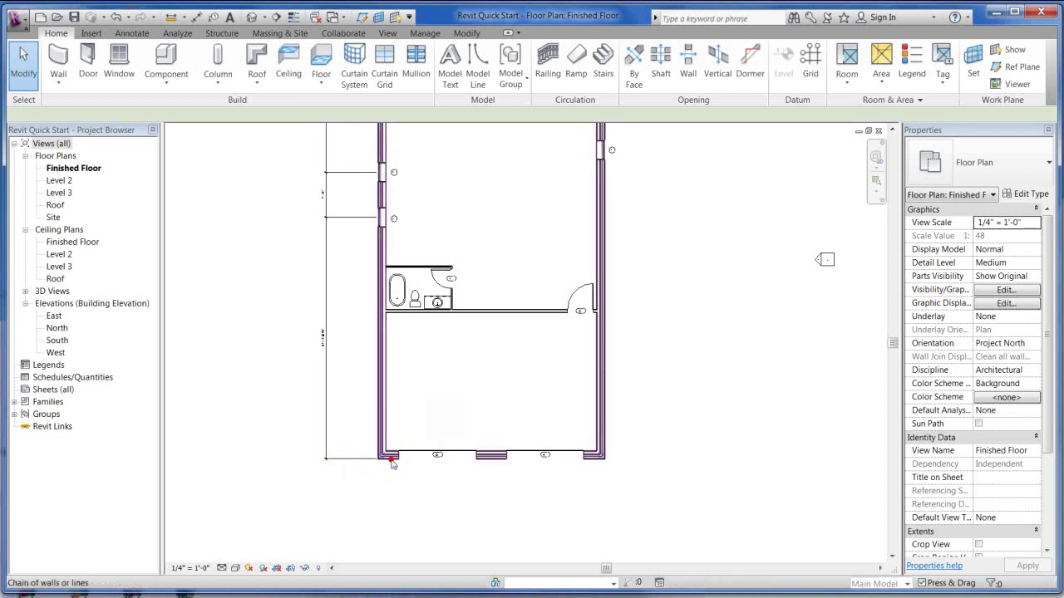
{"action": "left_click", "coordinate": [388, 458]}
{"action": "scroll", "coordinate": [488, 324], "scroll_direction": "down", "scroll_amount": 2}
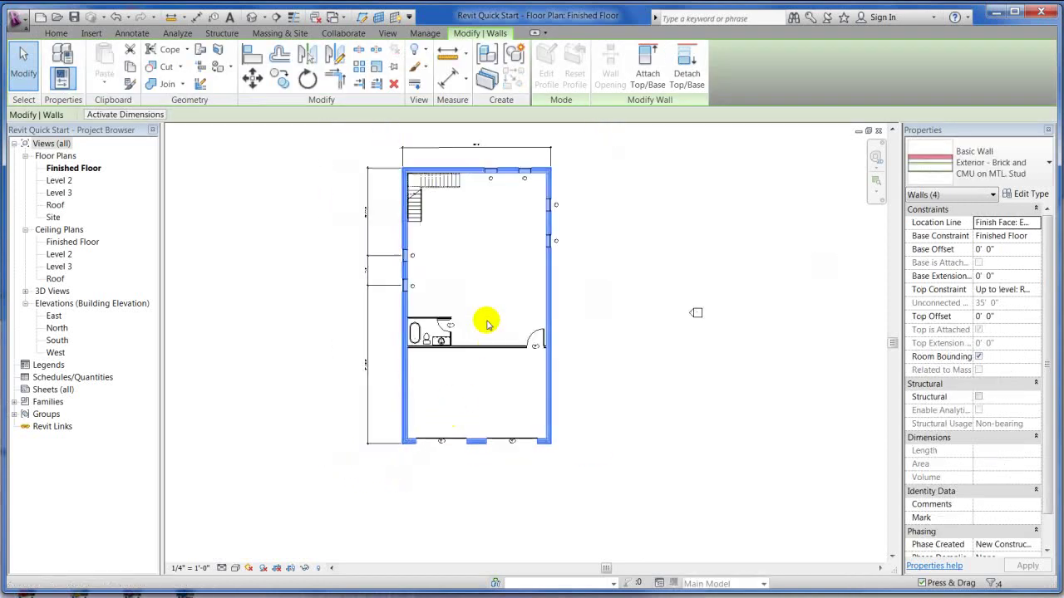
Temporarily isolate the four exterior walls, then reset Temporary Hide/Isolate to restore everything.
{"action": "left_click", "coordinate": [304, 567]}
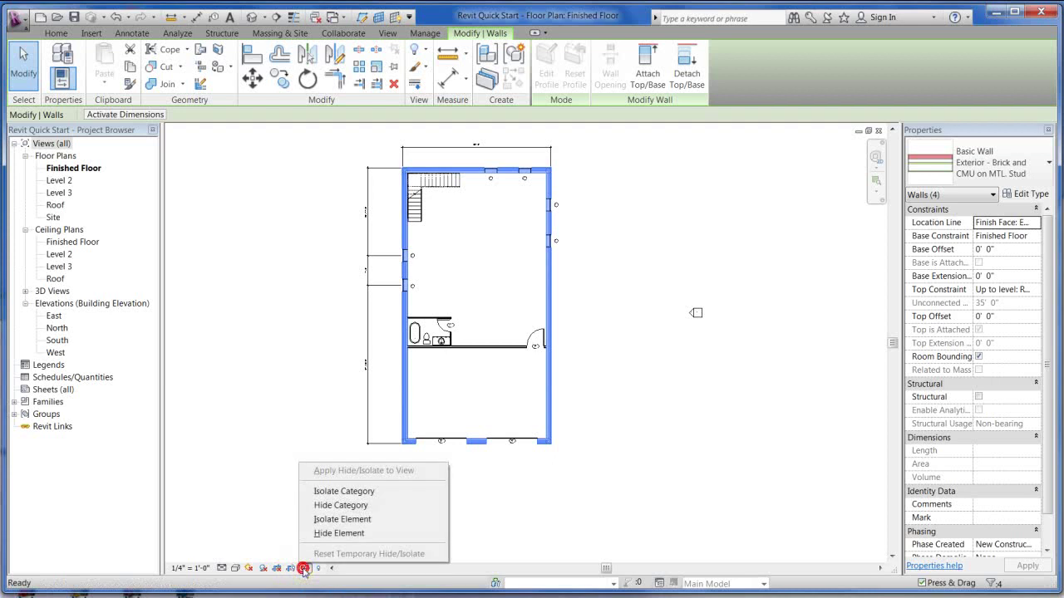
{"action": "left_click", "coordinate": [358, 522]}
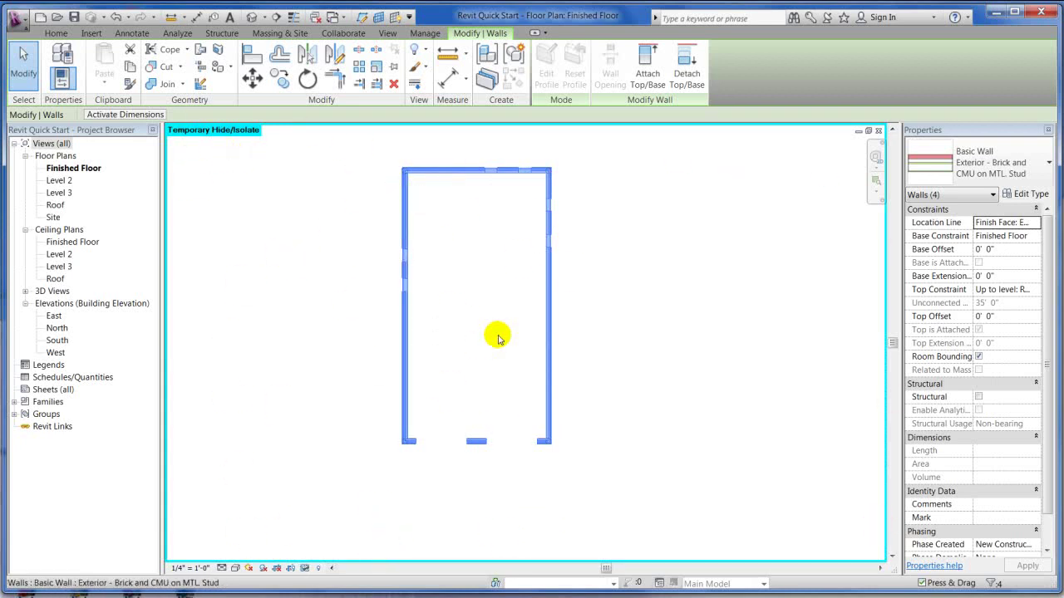
{"action": "left_click", "coordinate": [483, 237]}
{"action": "scroll", "coordinate": [481, 323], "scroll_direction": "up", "scroll_amount": 3}
{"action": "scroll", "coordinate": [373, 268], "scroll_direction": "down", "scroll_amount": 2}
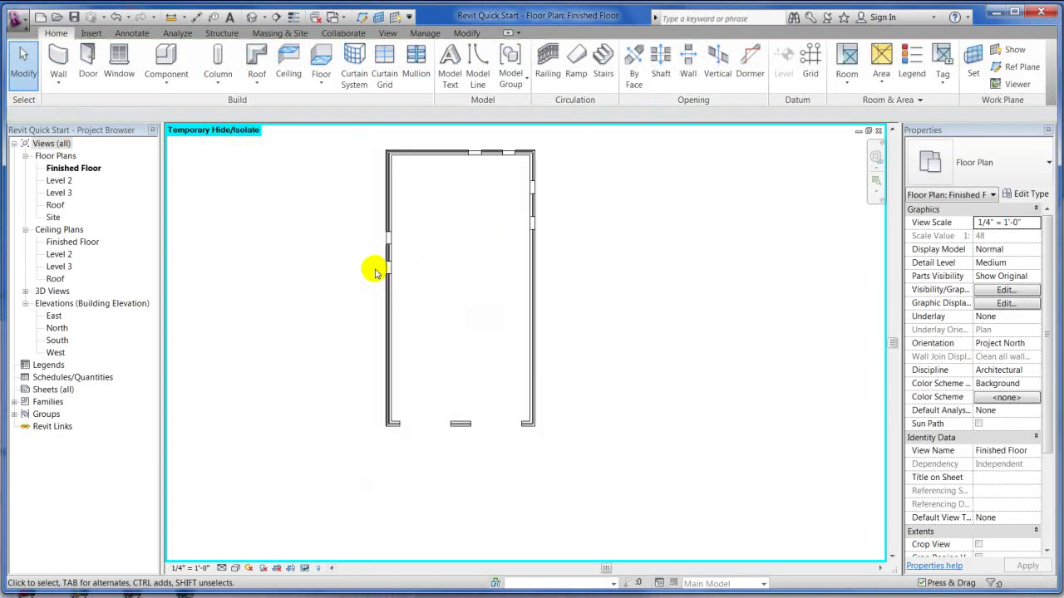
{"action": "scroll", "coordinate": [399, 427], "scroll_direction": "up", "scroll_amount": 1}
{"action": "scroll", "coordinate": [410, 416], "scroll_direction": "down", "scroll_amount": 1}
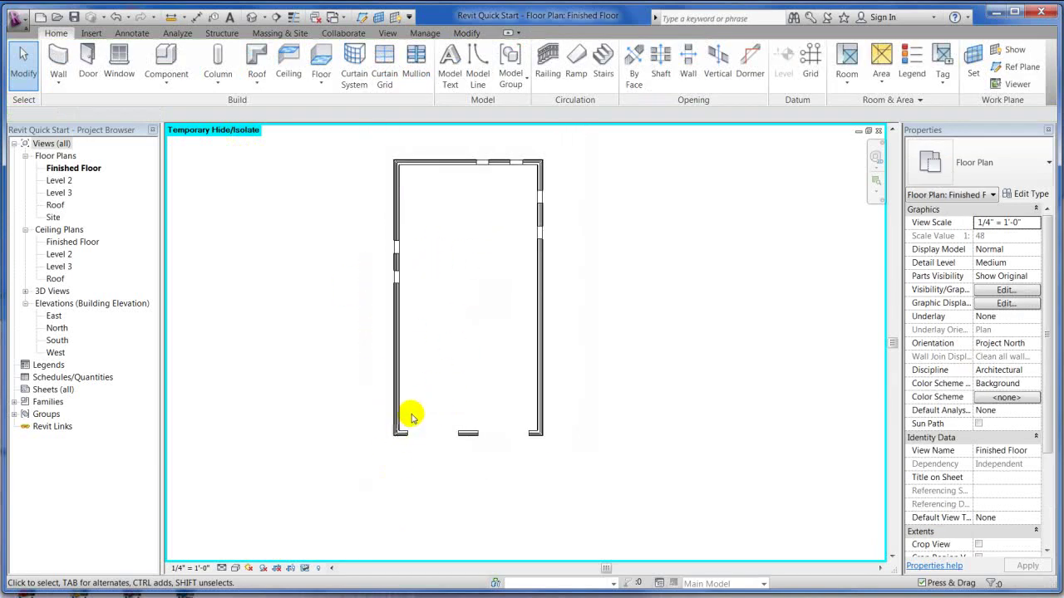
{"action": "left_click", "coordinate": [304, 569]}
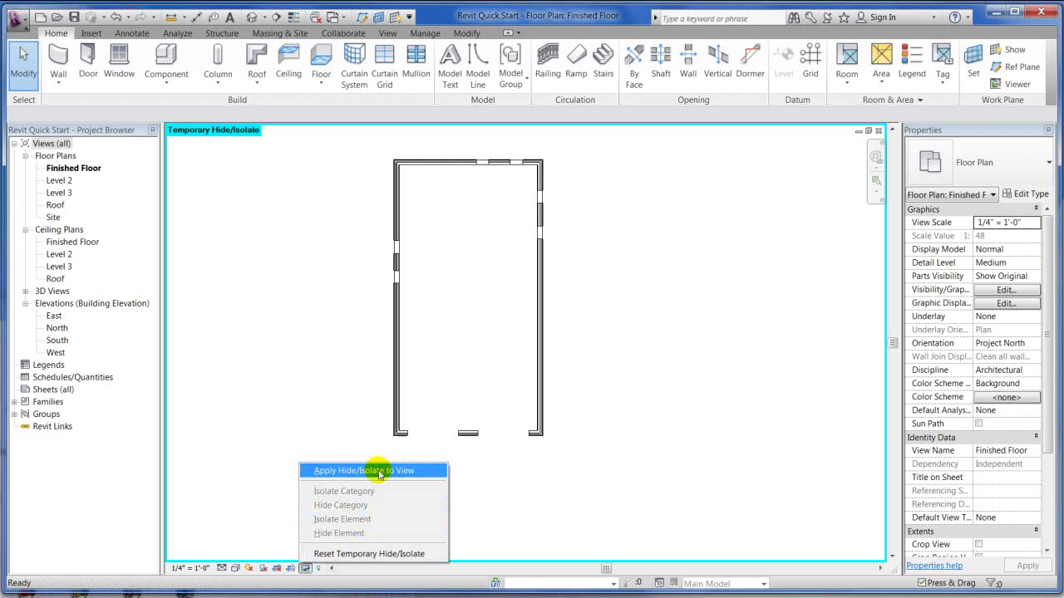
{"action": "left_click", "coordinate": [370, 553]}
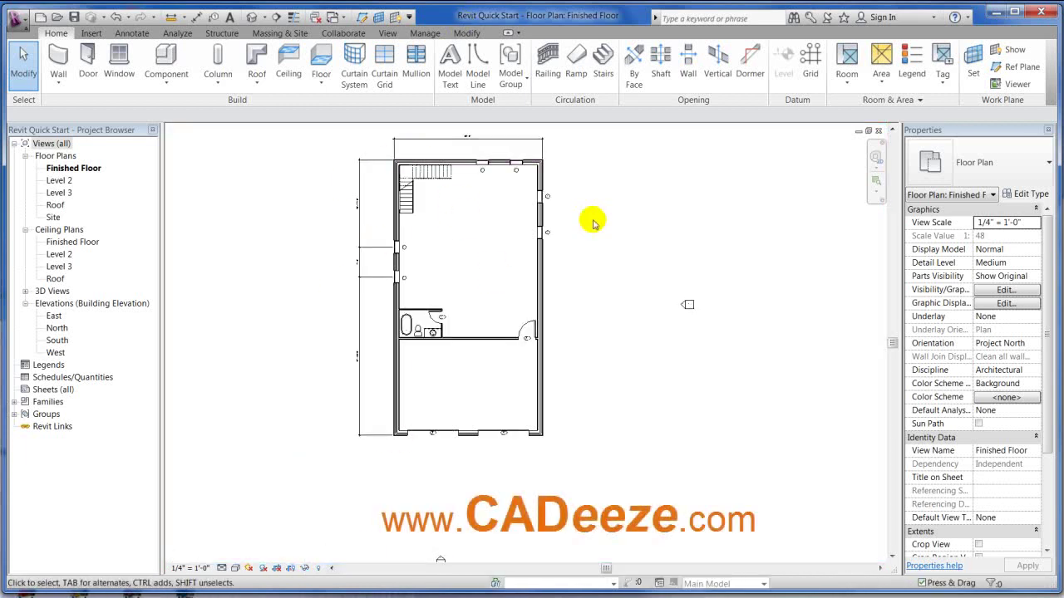
Hide the left exterior wall with Hide Element, then make the hiding permanent in this view.
{"action": "left_click", "coordinate": [395, 405]}
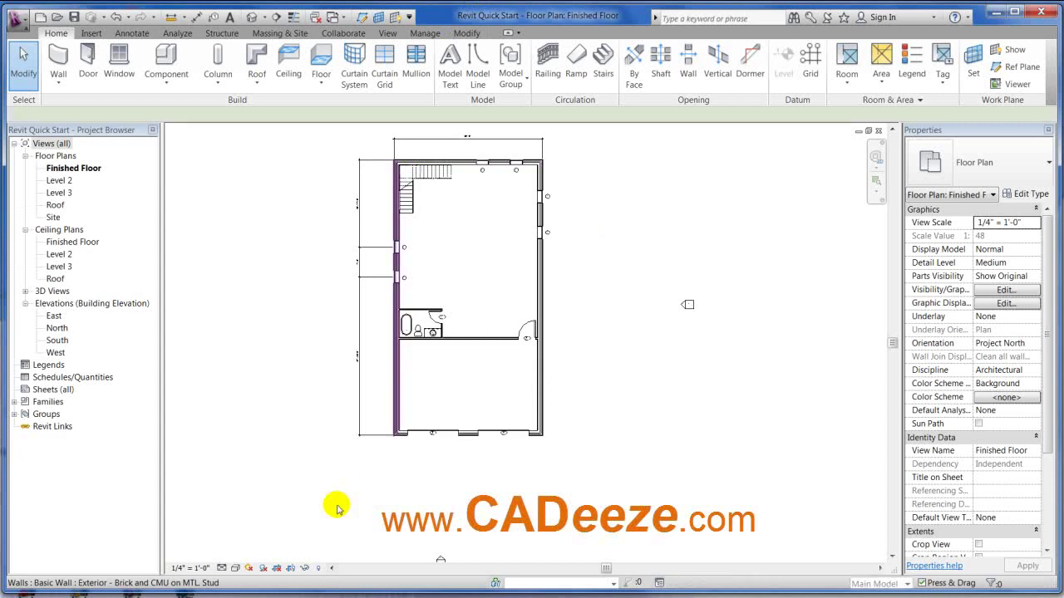
{"action": "left_click", "coordinate": [305, 568]}
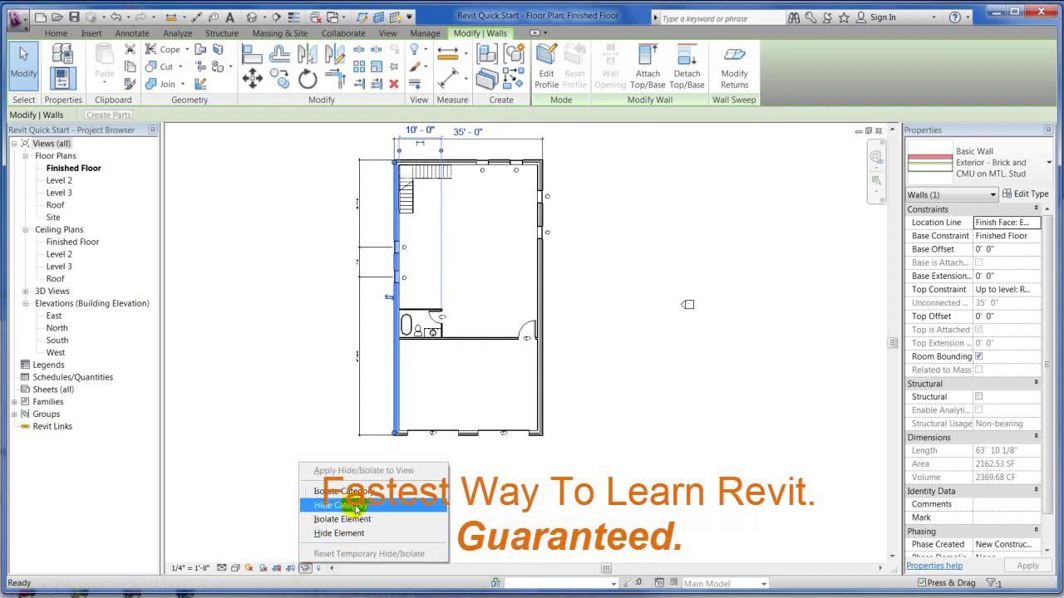
{"action": "left_click", "coordinate": [353, 533]}
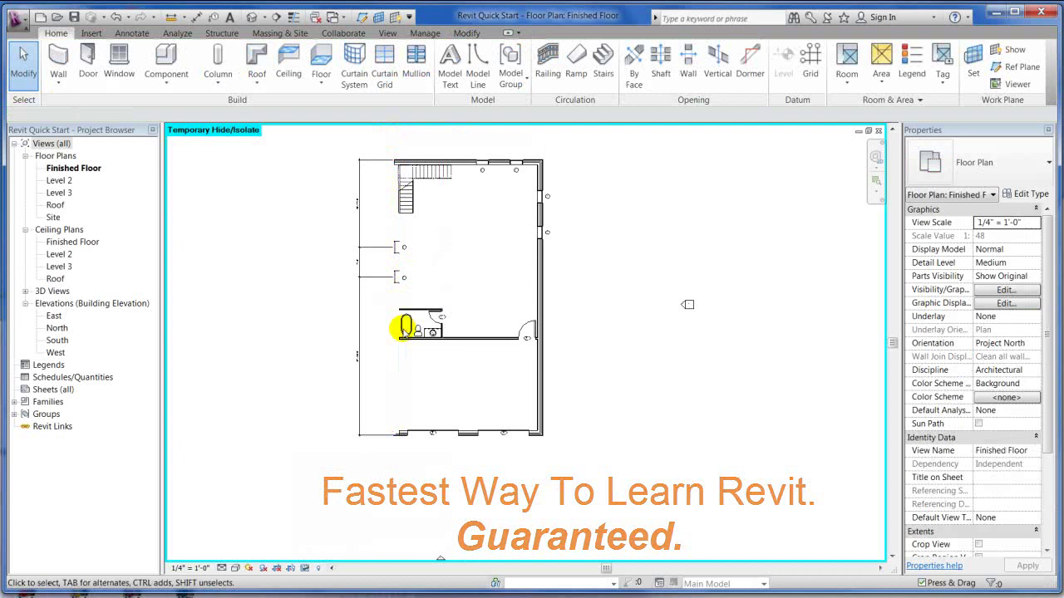
{"action": "left_click", "coordinate": [305, 567]}
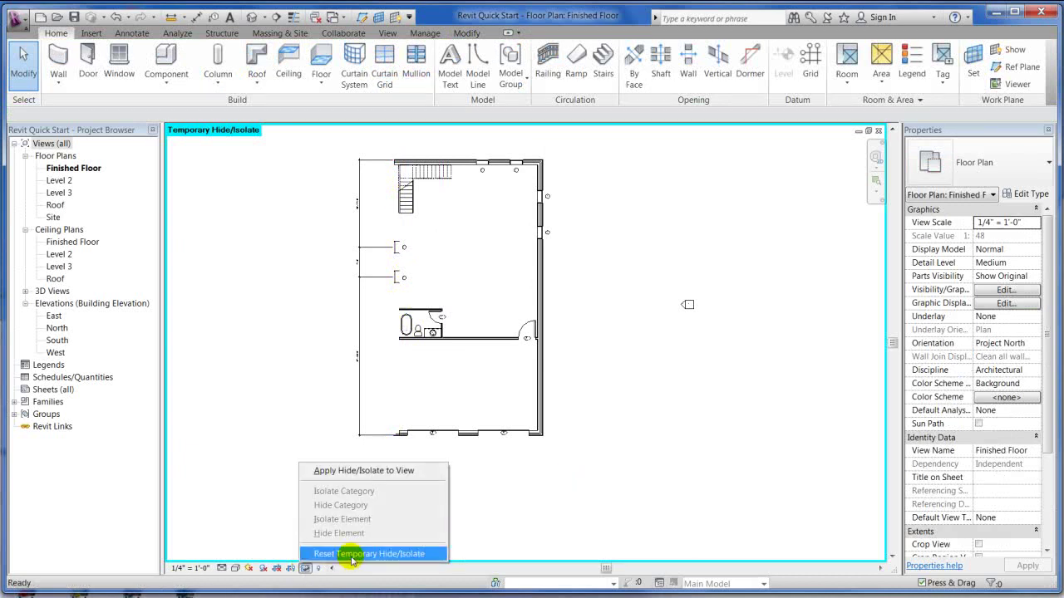
{"action": "left_click", "coordinate": [359, 471]}
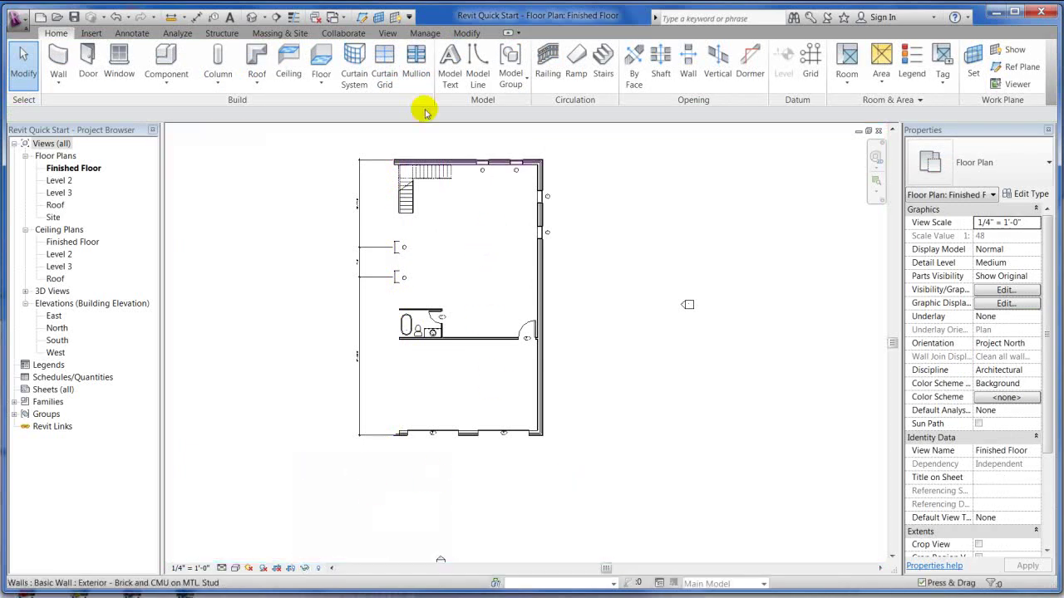
{"action": "scroll", "coordinate": [515, 259], "scroll_direction": "up", "scroll_amount": 2}
{"action": "scroll", "coordinate": [516, 271], "scroll_direction": "down", "scroll_amount": 1}
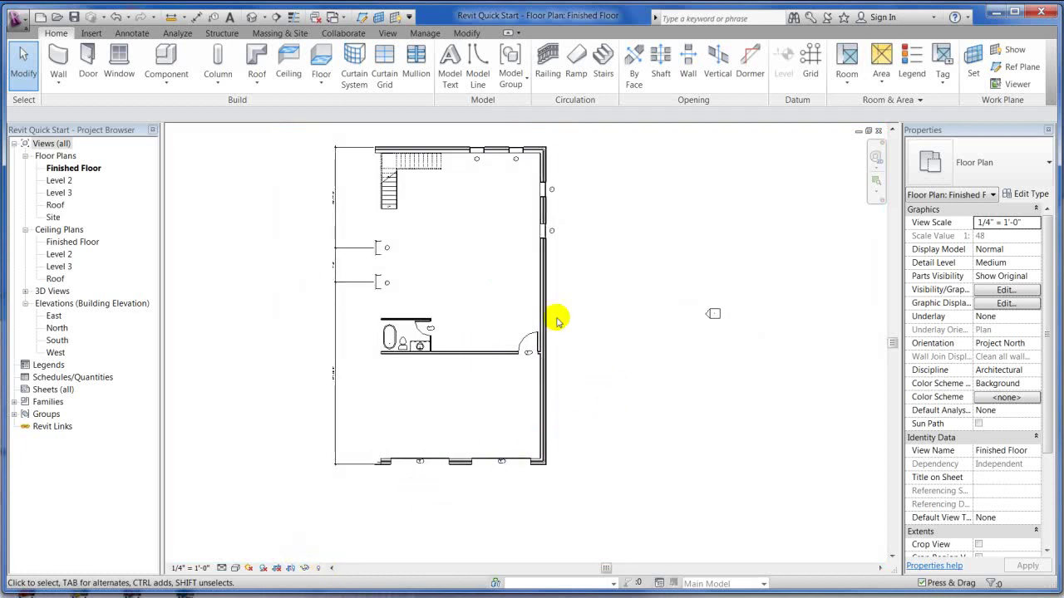
Reveal hidden elements and try dragging the hidden left wall, cancelling the move after the warning.
{"action": "left_click", "coordinate": [318, 569]}
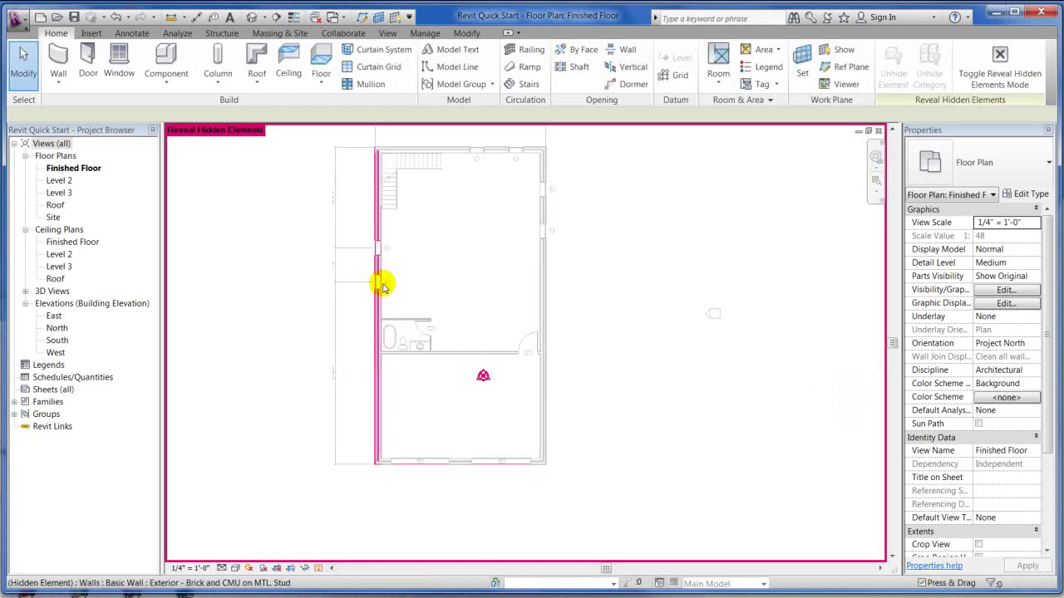
{"action": "mouse_move", "coordinate": [375, 391]}
{"action": "left_mouse_down"}
{"action": "mouse_move", "coordinate": [225, 397]}
{"action": "mouse_move", "coordinate": [367, 391]}
{"action": "left_mouse_up"}
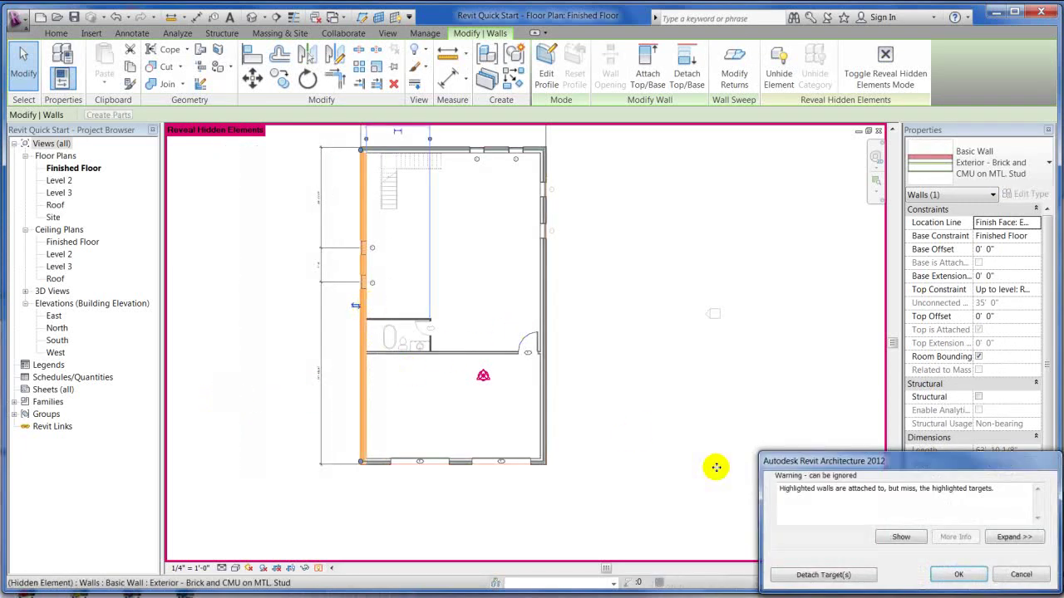
{"action": "left_click", "coordinate": [1026, 579]}
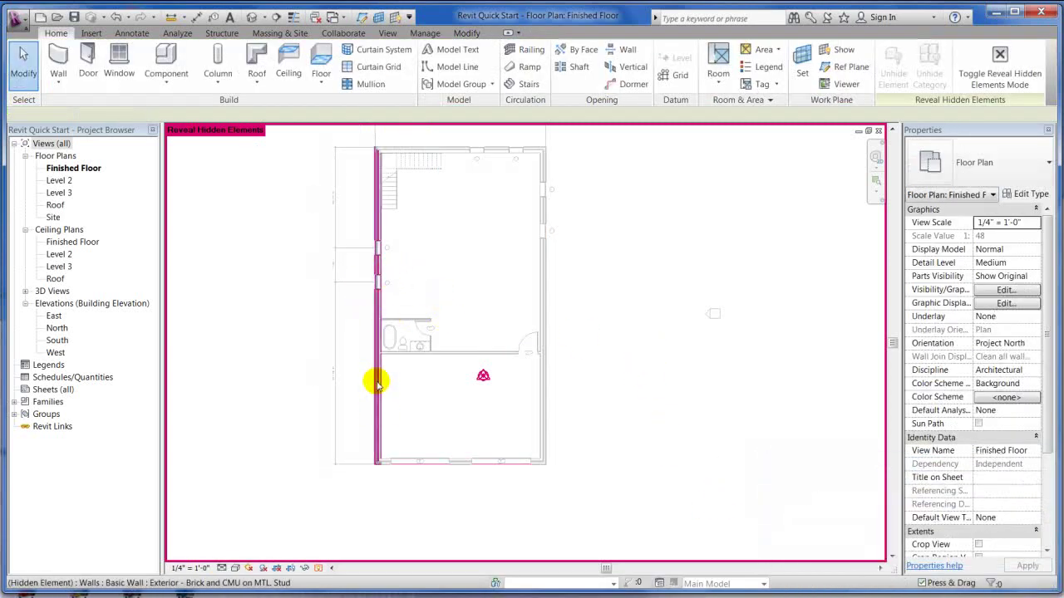
{"action": "left_click", "coordinate": [318, 569]}
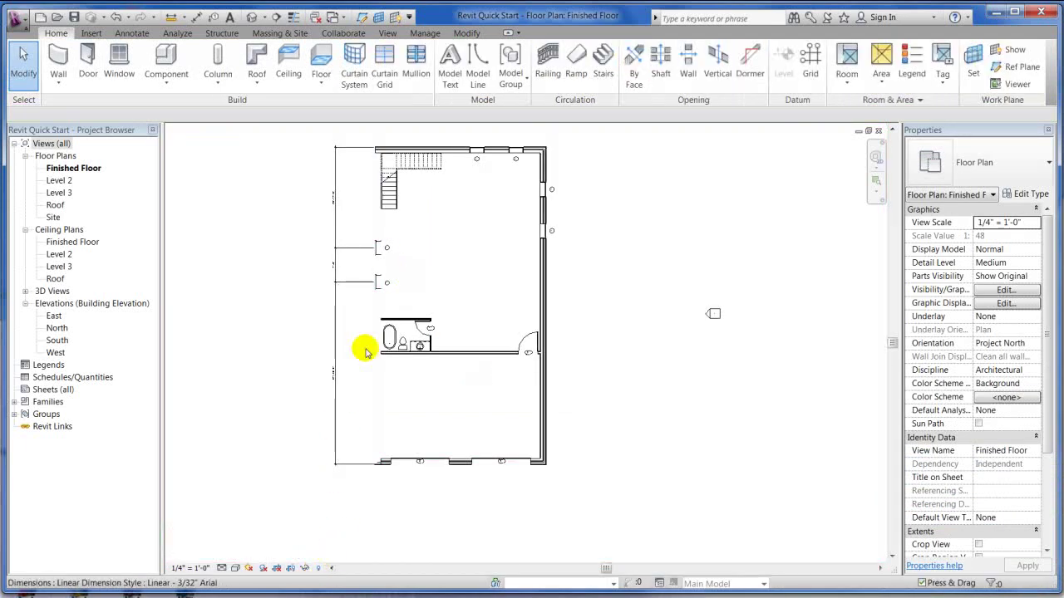
Unhide the left exterior wall, return to the normal plan display and centre the building.
{"action": "left_click", "coordinate": [317, 568]}
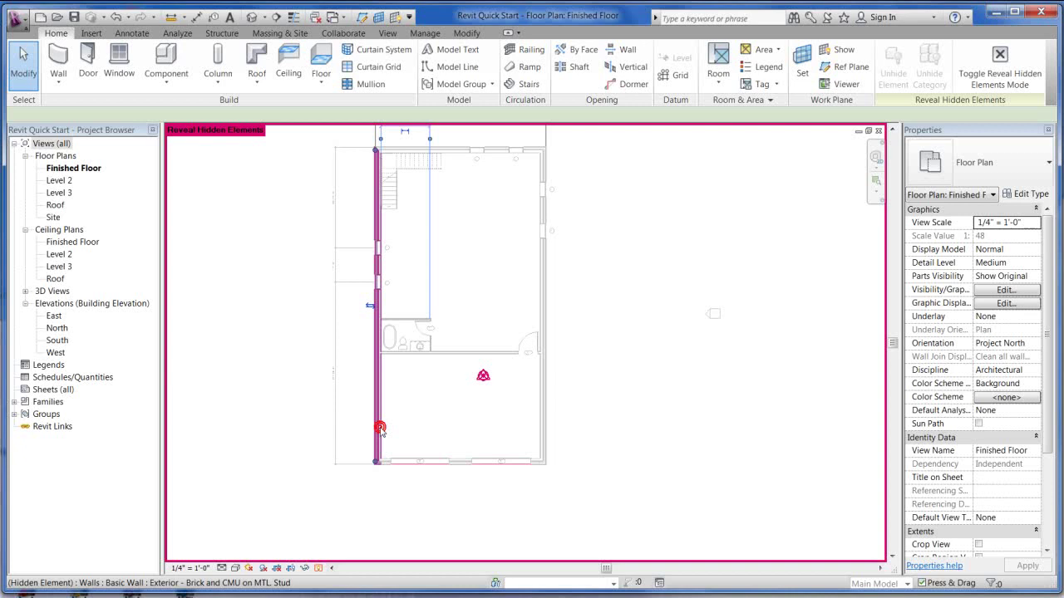
{"action": "left_click", "coordinate": [380, 429]}
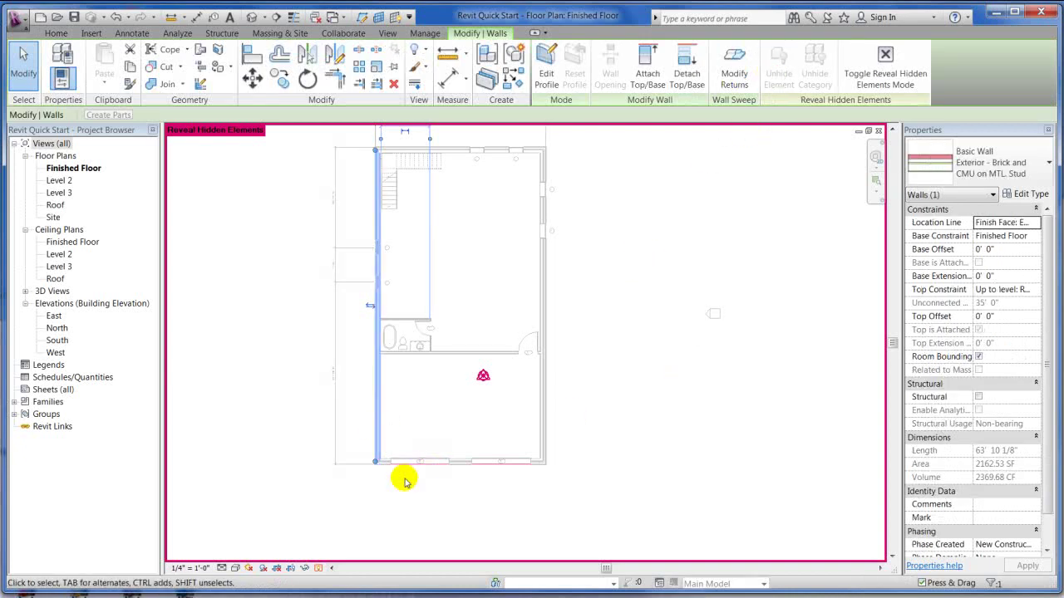
{"action": "left_click", "coordinate": [318, 571]}
{"action": "left_click", "coordinate": [581, 464]}
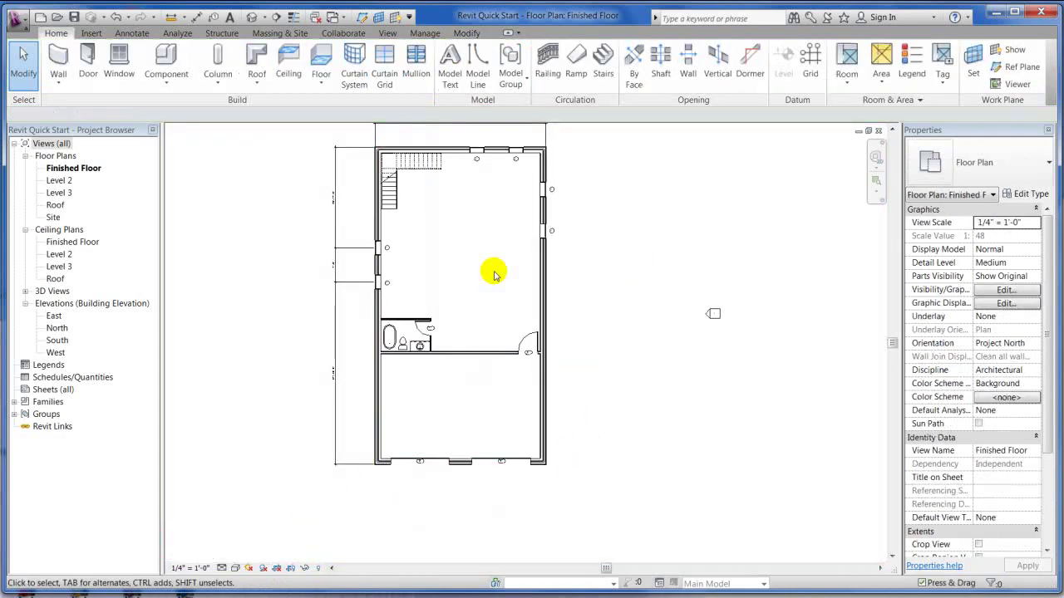
{"action": "scroll", "coordinate": [463, 406], "scroll_direction": "down", "scroll_amount": 2}
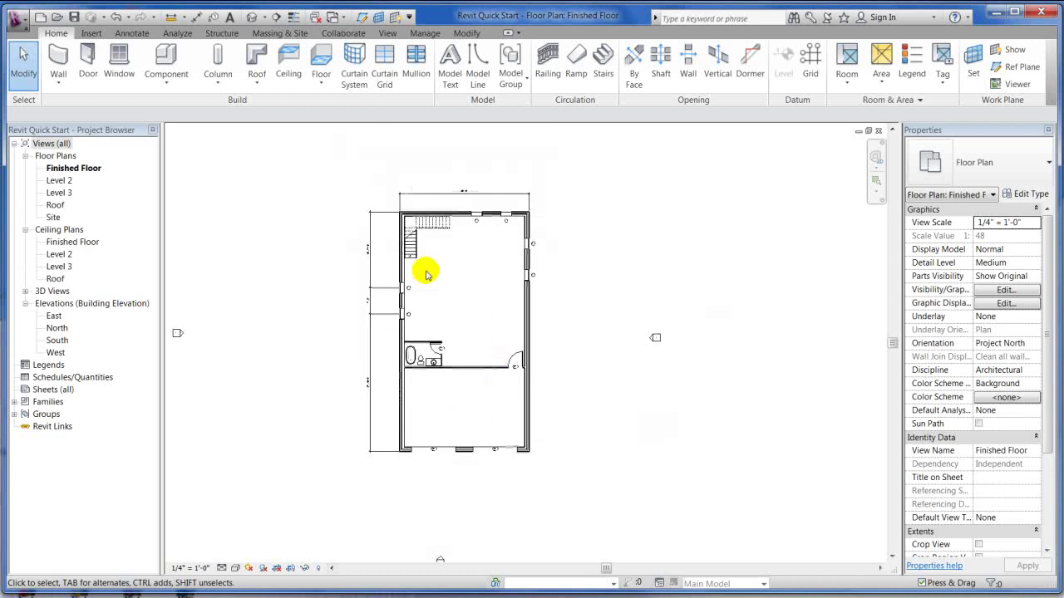
{"action": "left_click", "coordinate": [318, 569]}
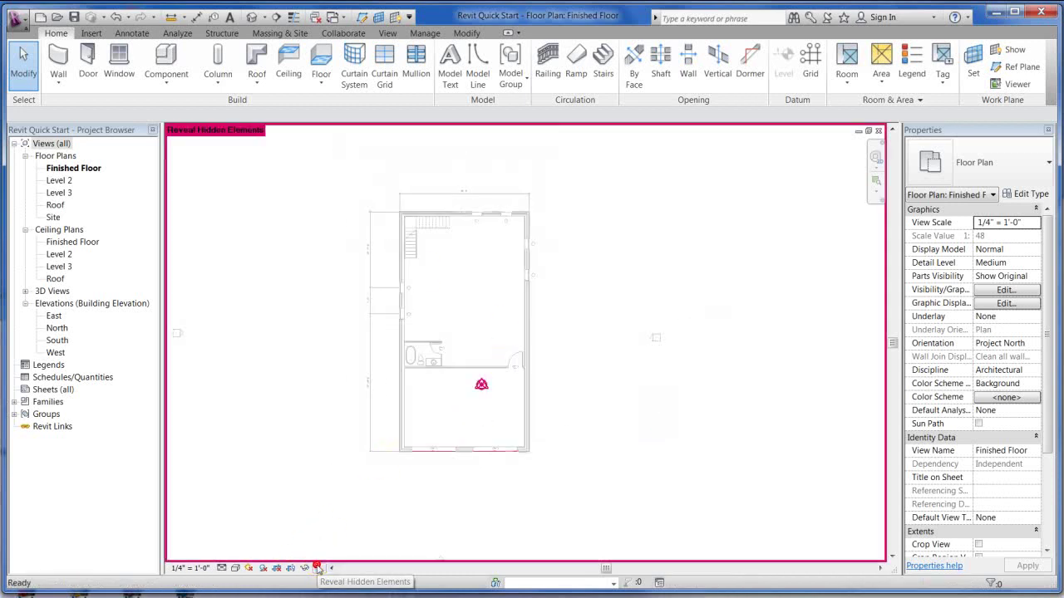
{"action": "left_click", "coordinate": [318, 569]}
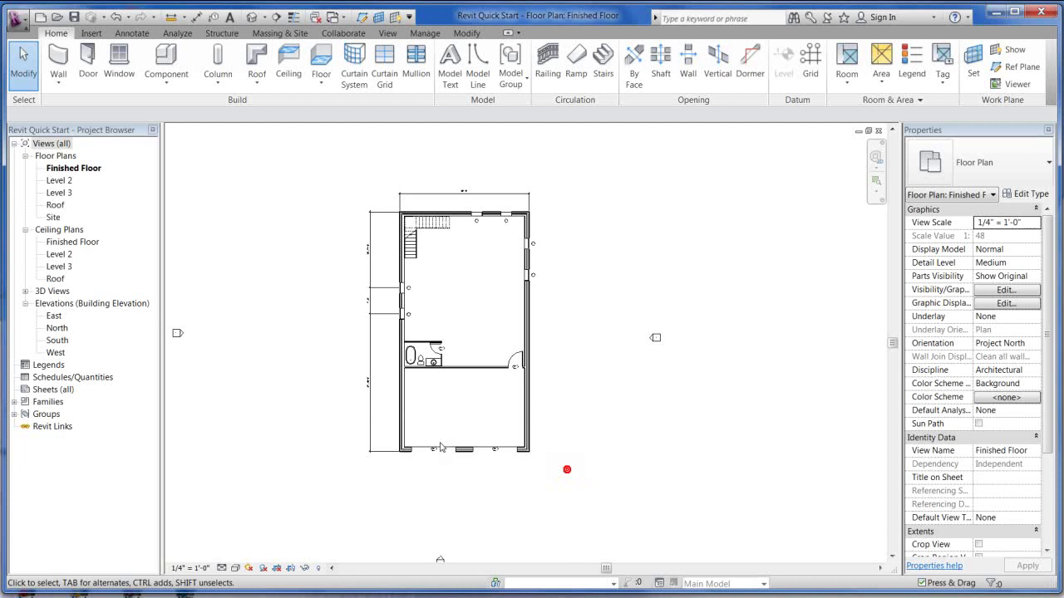
{"action": "middle_click_drag", "start_coordinate": [440, 447], "coordinate": [494, 313]}
{"action": "scroll", "coordinate": [572, 280], "scroll_direction": "up", "scroll_amount": 2}
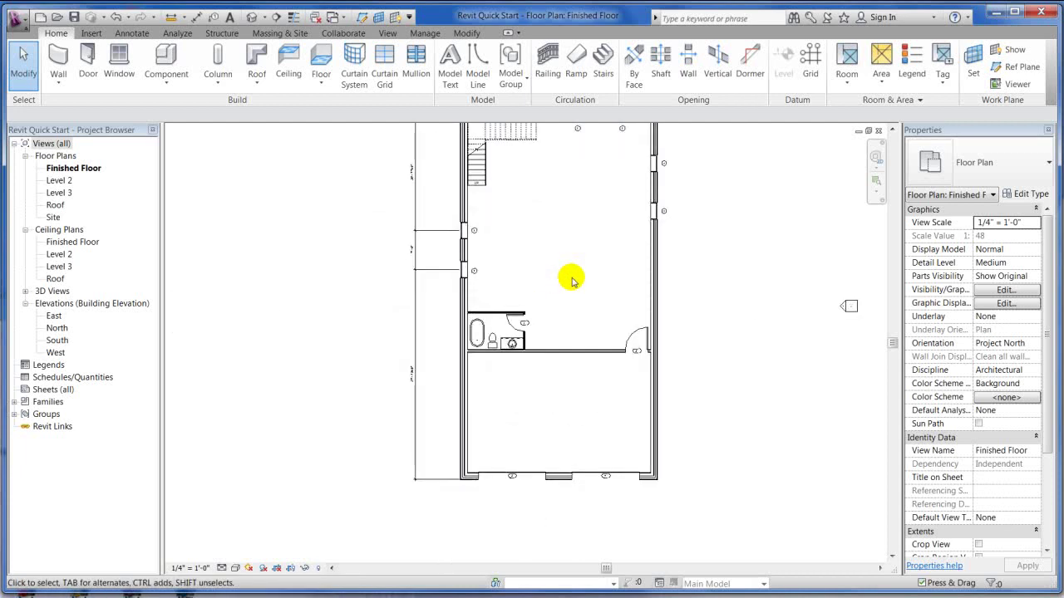
{"action": "key", "text": "k"}
{"action": "key", "text": "s"}
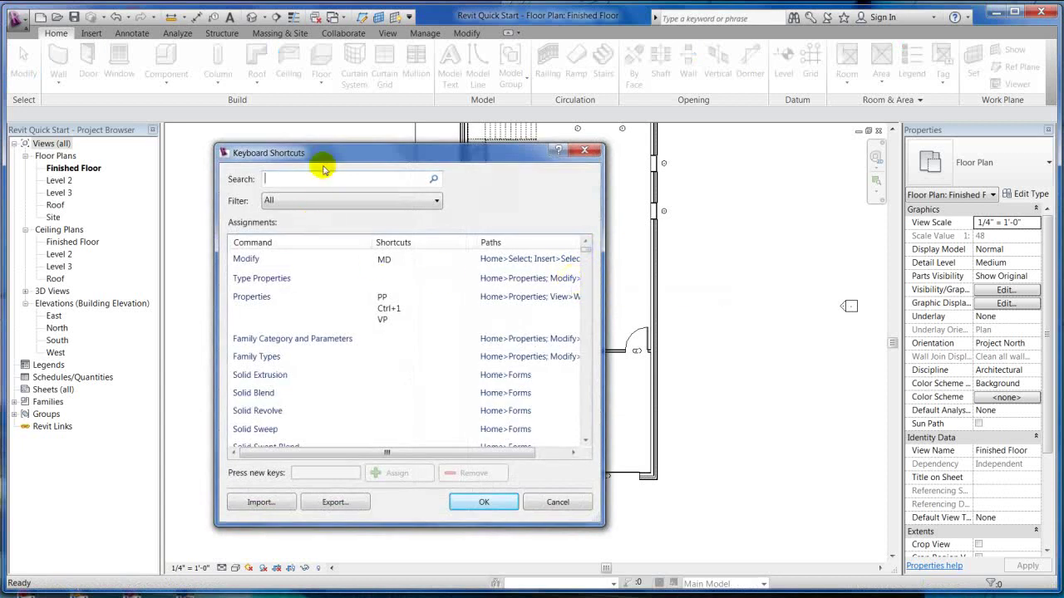
{"action": "left_click_drag", "start_coordinate": [585, 253], "coordinate": [571, 326]}
{"action": "left_click", "coordinate": [425, 245]}
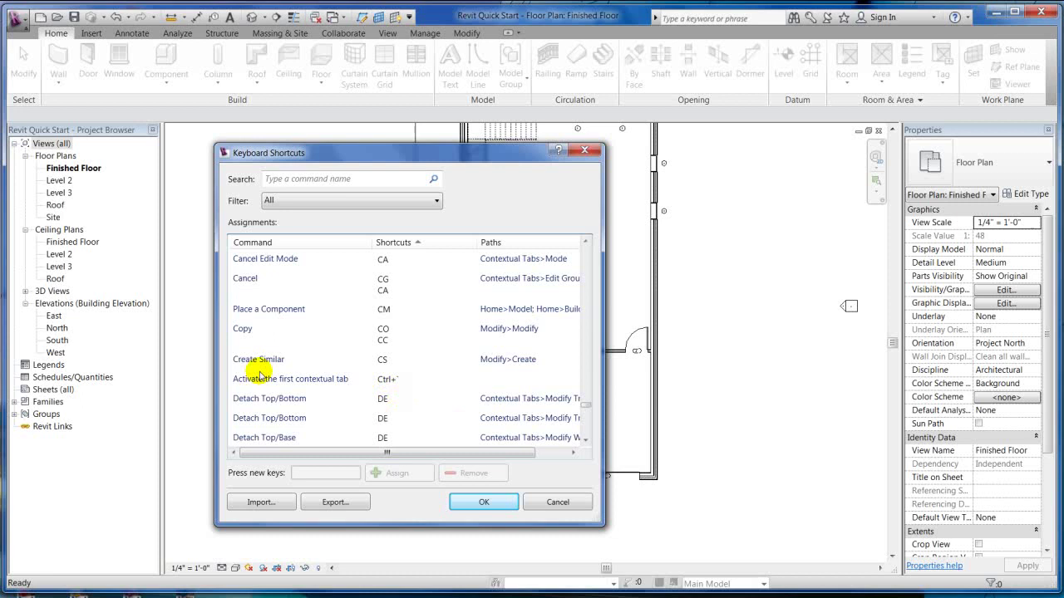
{"action": "left_click", "coordinate": [562, 504]}
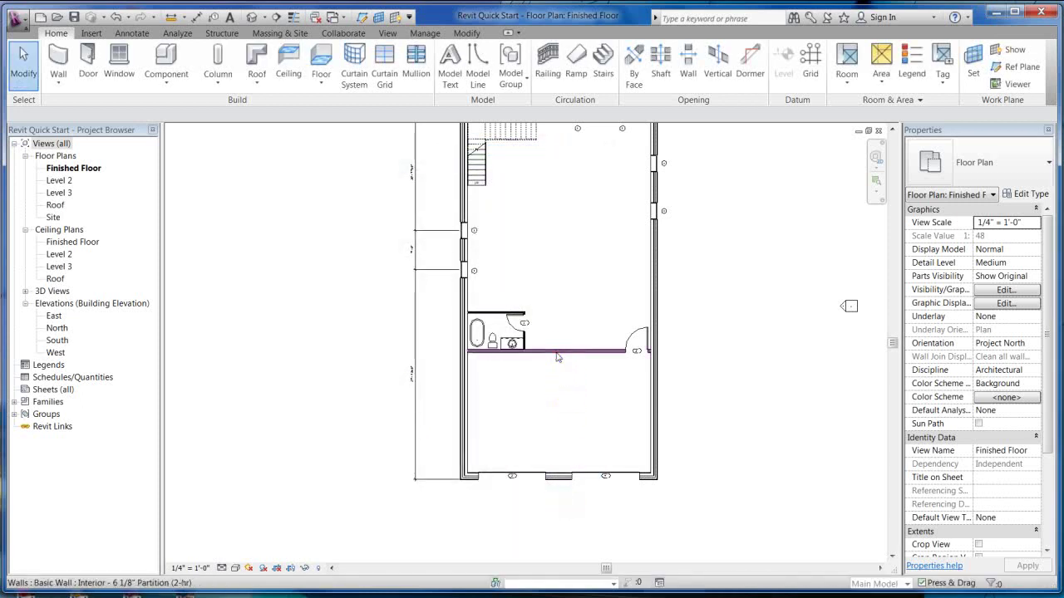
Create Similar from the interior wall: draw a 12'-6" horizontal wall with a short upward leg.
{"action": "left_click", "coordinate": [556, 351]}
{"action": "scroll", "coordinate": [599, 365], "scroll_direction": "up", "scroll_amount": 3}
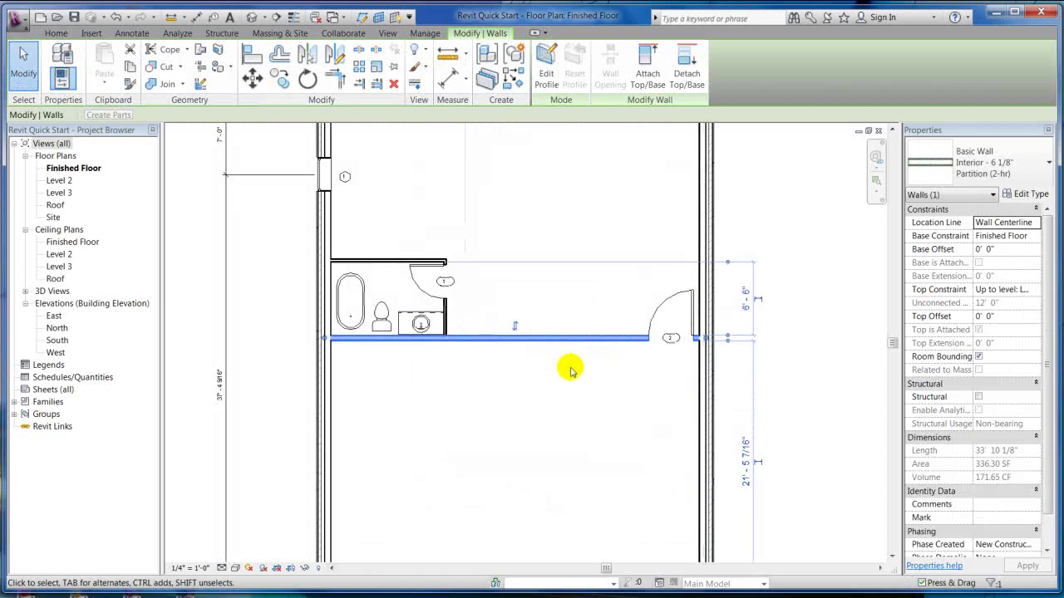
{"action": "right_click", "coordinate": [571, 368]}
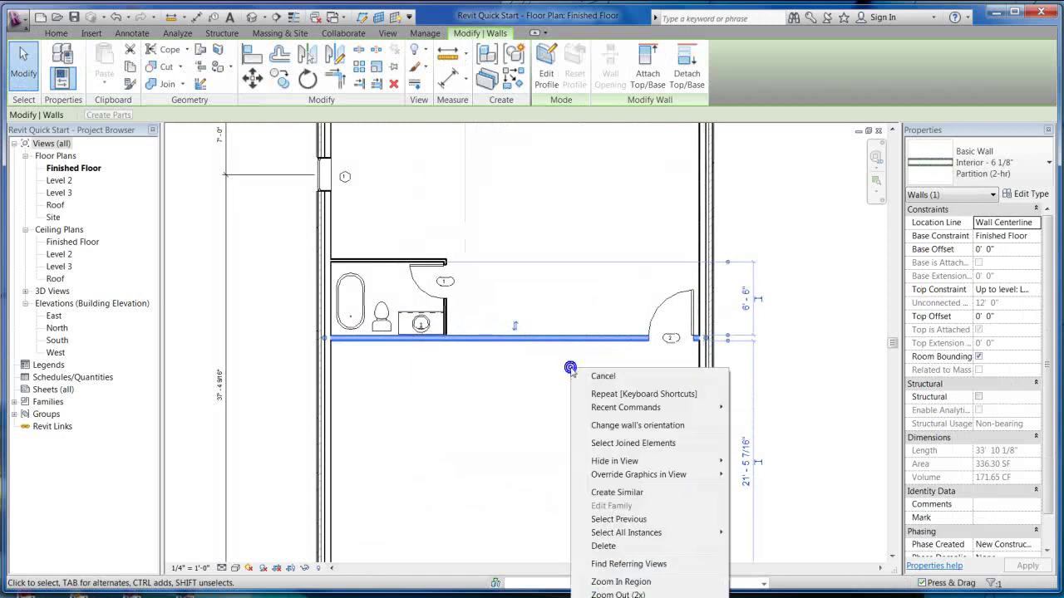
{"action": "left_click", "coordinate": [616, 494]}
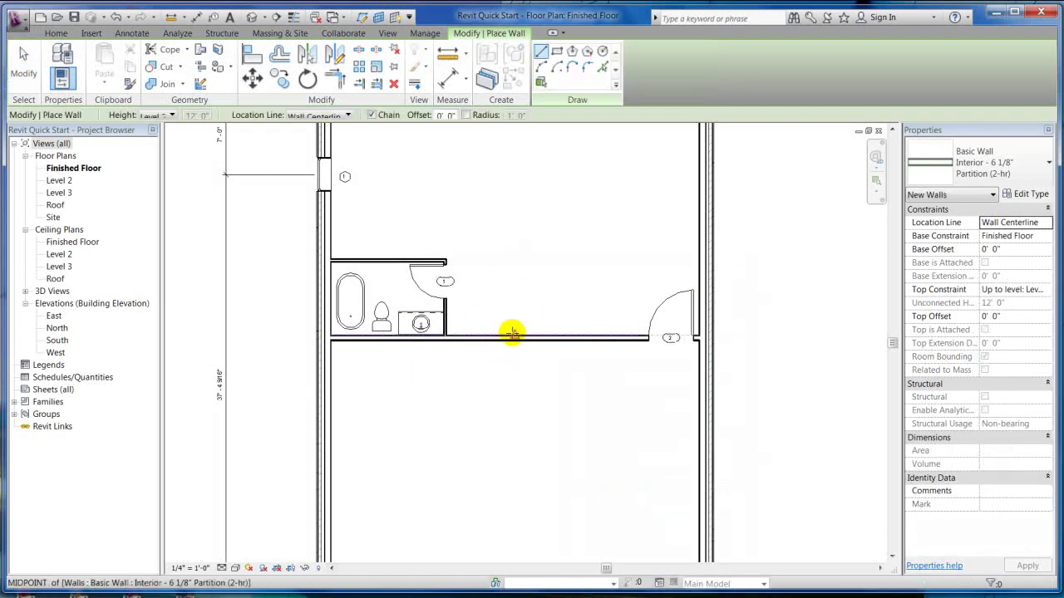
{"action": "left_click", "coordinate": [406, 205]}
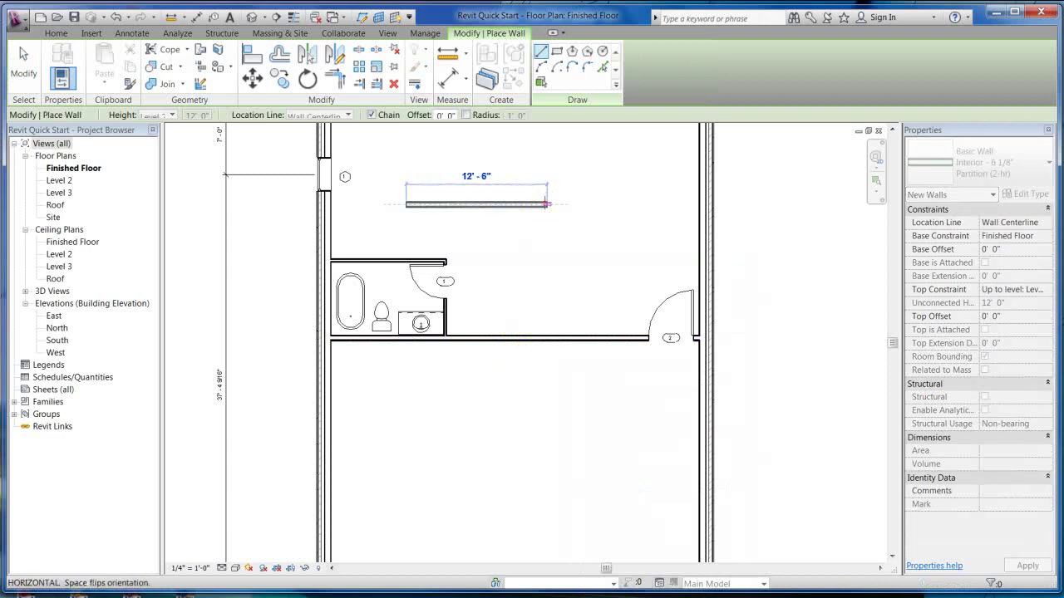
{"action": "left_click", "coordinate": [546, 203]}
{"action": "left_click", "coordinate": [546, 150]}
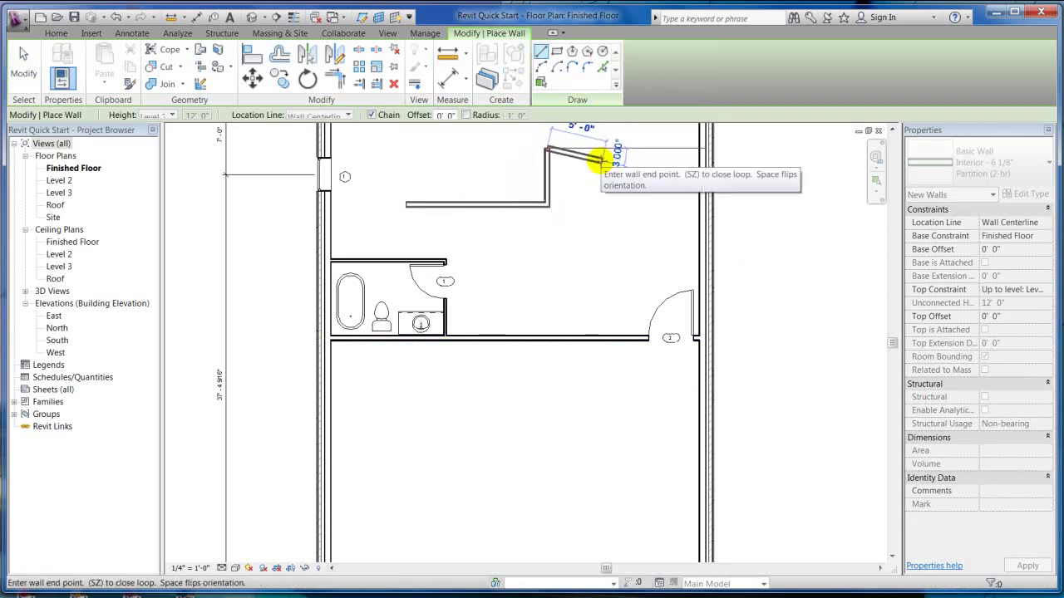
{"action": "key", "text": "Escape"}
{"action": "key", "text": "Escape"}
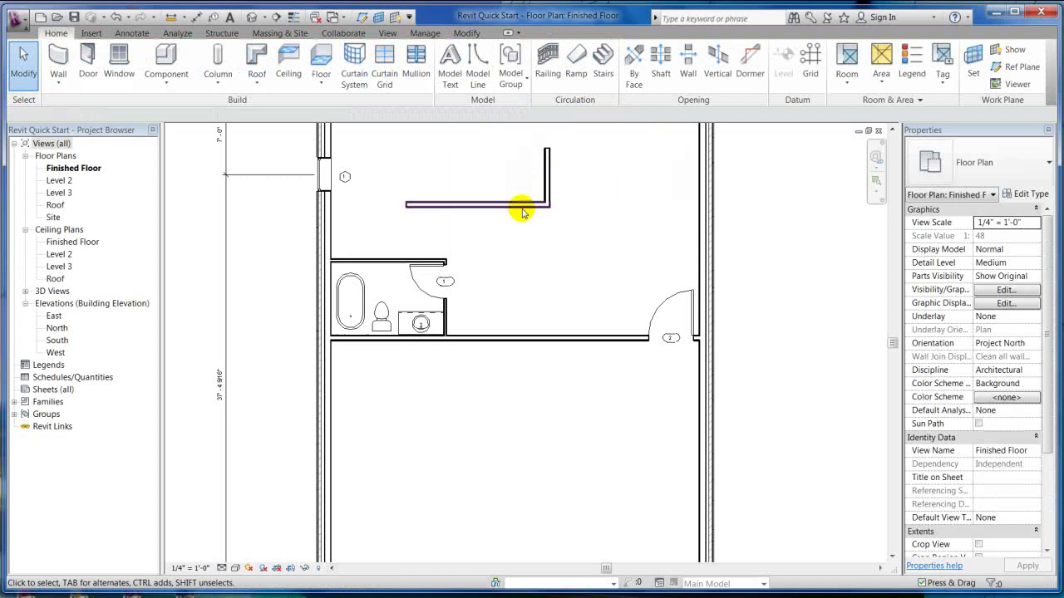
Use CS on the new wall to draw another trial wall chain with a short horizontal leg.
{"action": "left_click", "coordinate": [519, 205]}
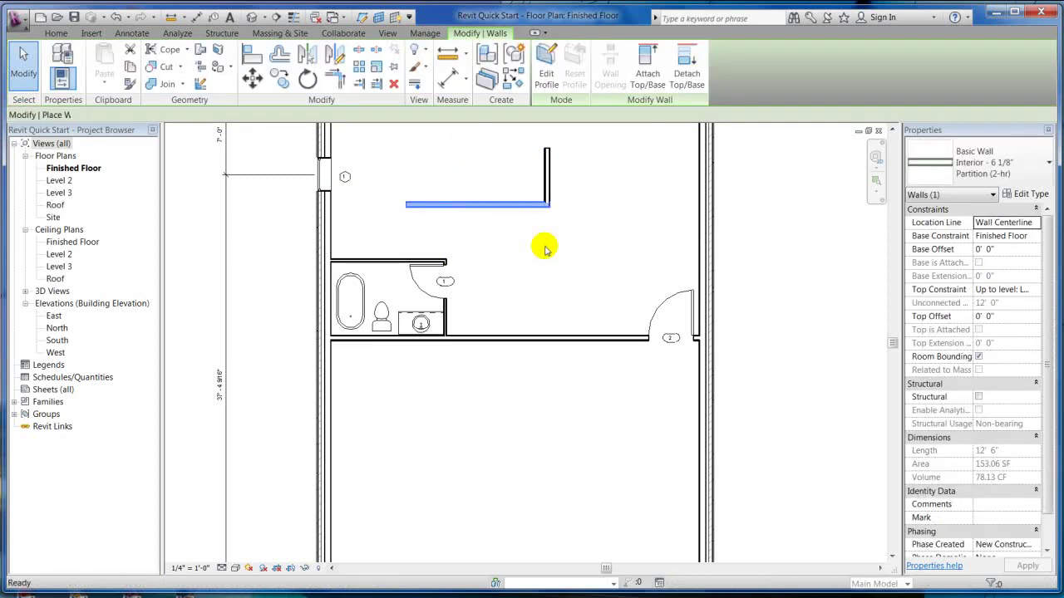
{"action": "key", "text": "c"}
{"action": "key", "text": "s"}
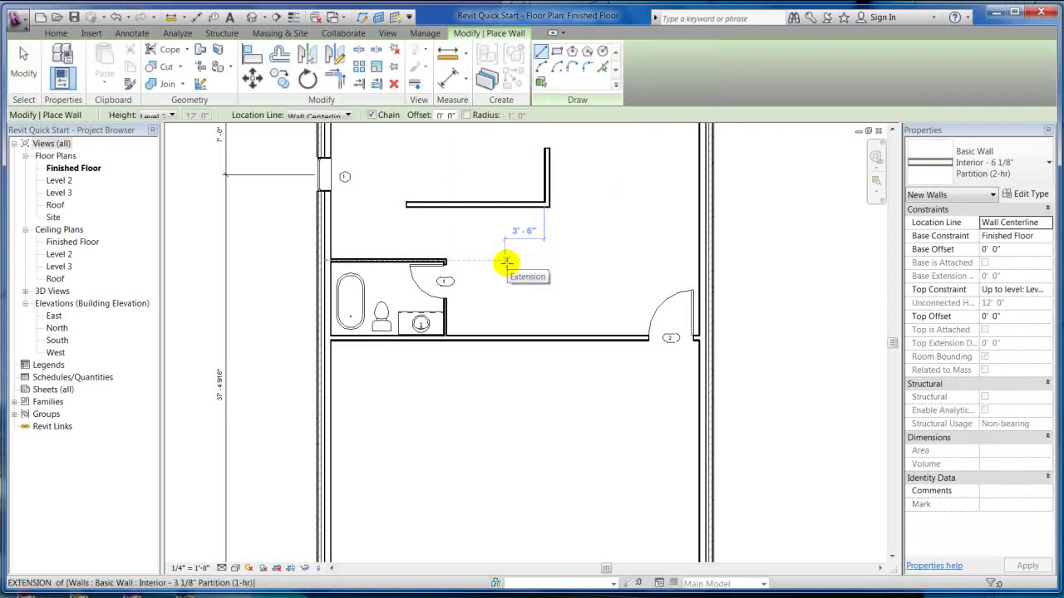
{"action": "left_click", "coordinate": [506, 264]}
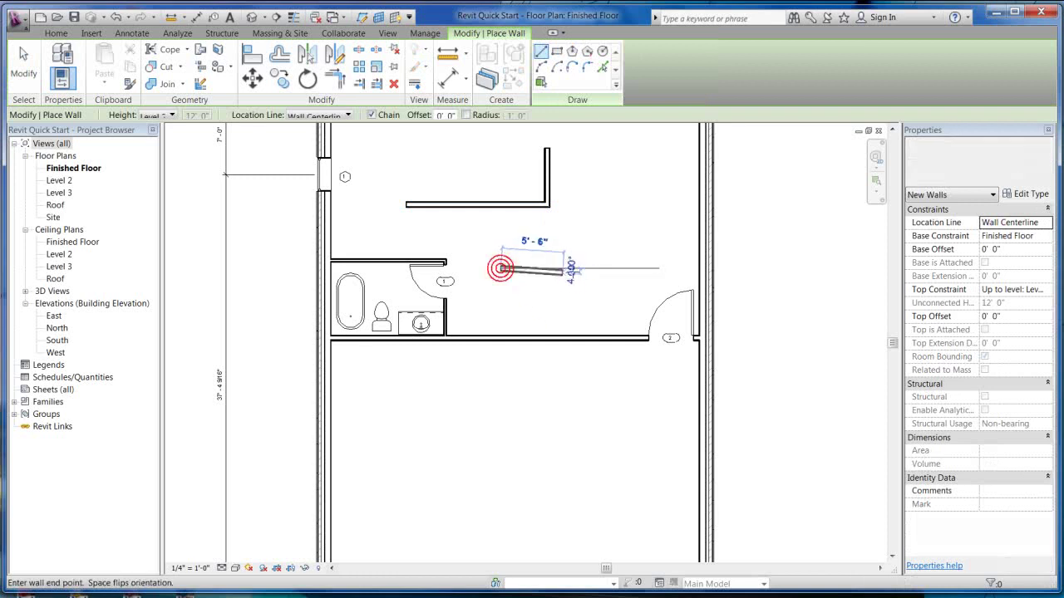
{"action": "left_click", "coordinate": [574, 268]}
{"action": "left_click", "coordinate": [574, 212]}
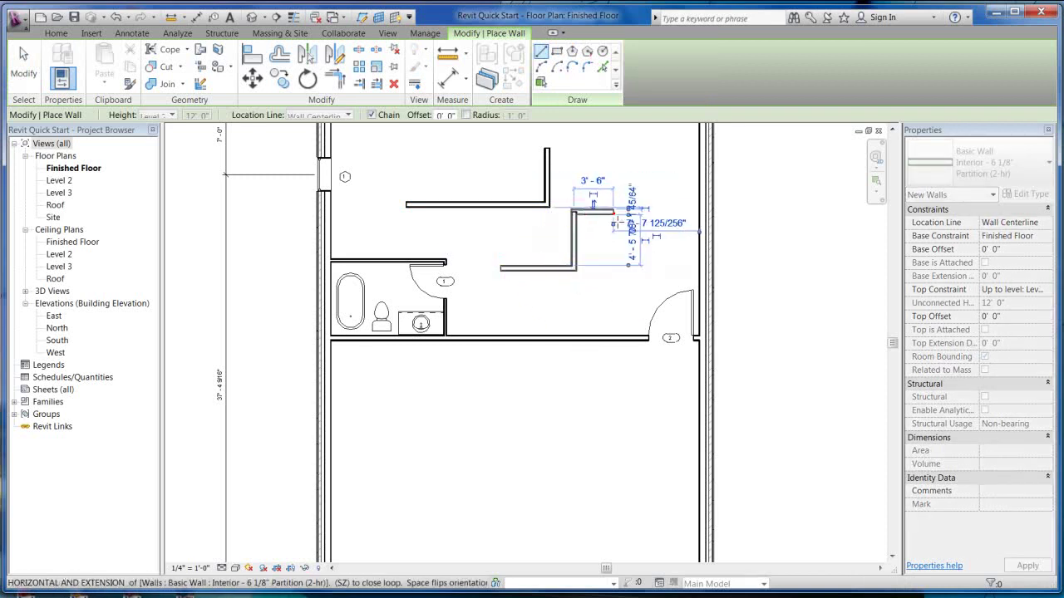
{"action": "left_click", "coordinate": [613, 212]}
{"action": "key", "text": "Escape"}
{"action": "key", "text": "Escape"}
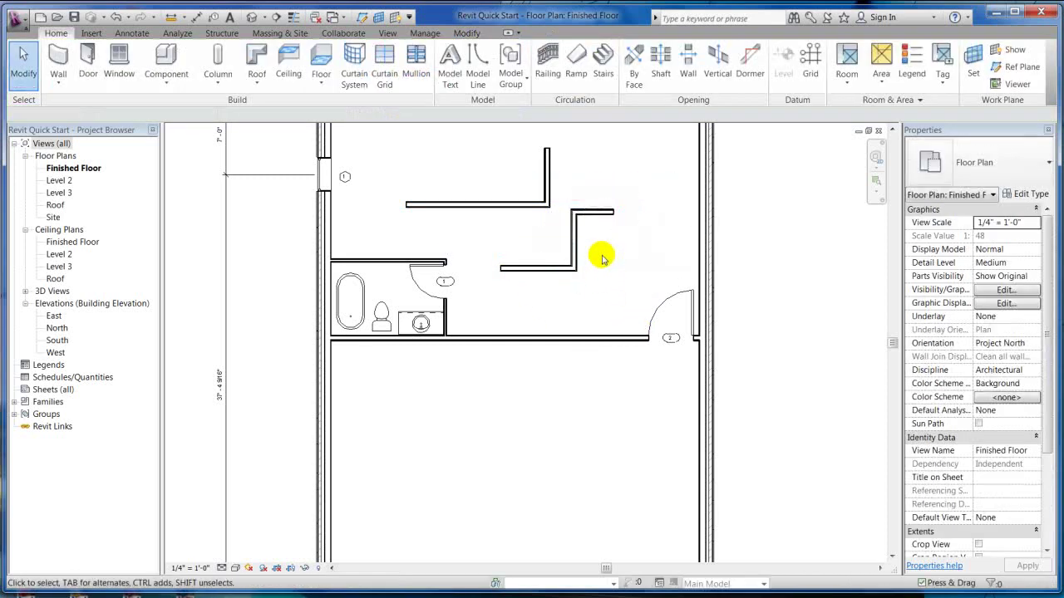
Tab-select and delete the new wall chain and the upper L-shaped trial walls.
{"action": "key", "text": "Tab"}
{"action": "left_click", "coordinate": [592, 214]}
{"action": "key", "text": "Delete"}
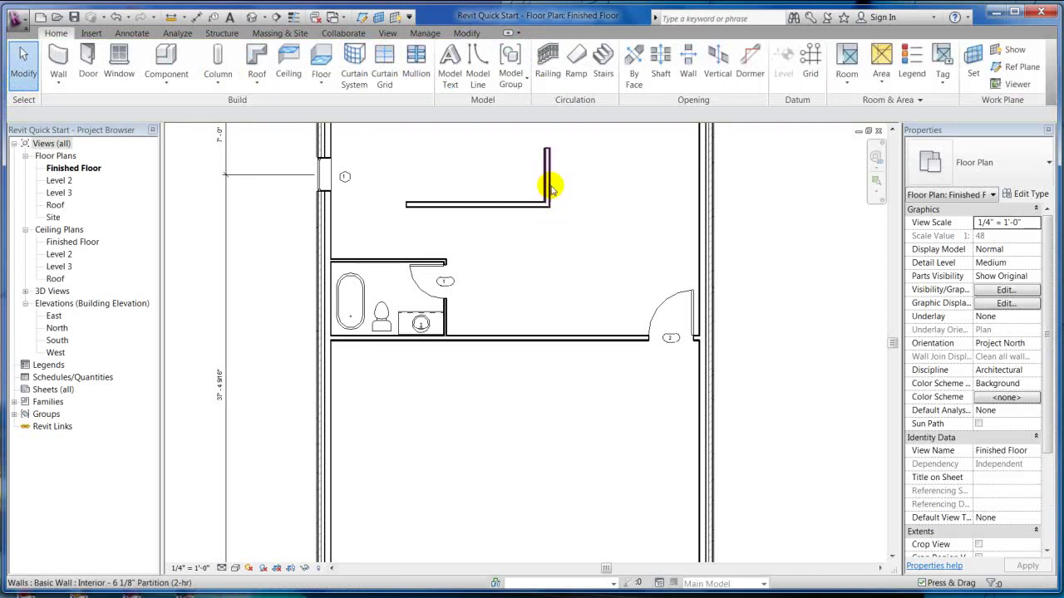
{"action": "key", "text": "Tab"}
{"action": "left_click", "coordinate": [550, 190]}
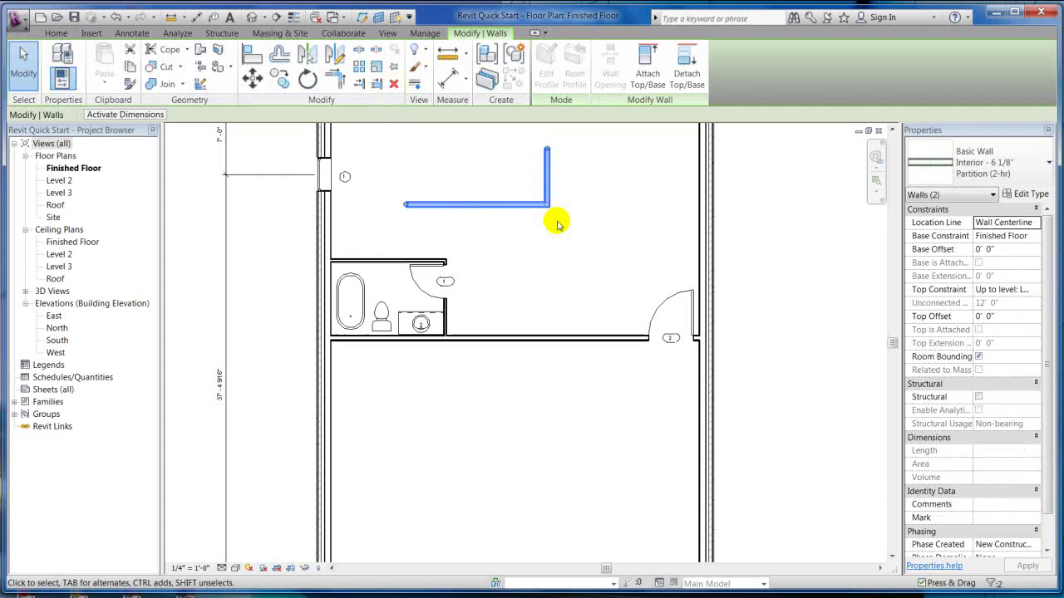
{"action": "key", "text": "Delete"}
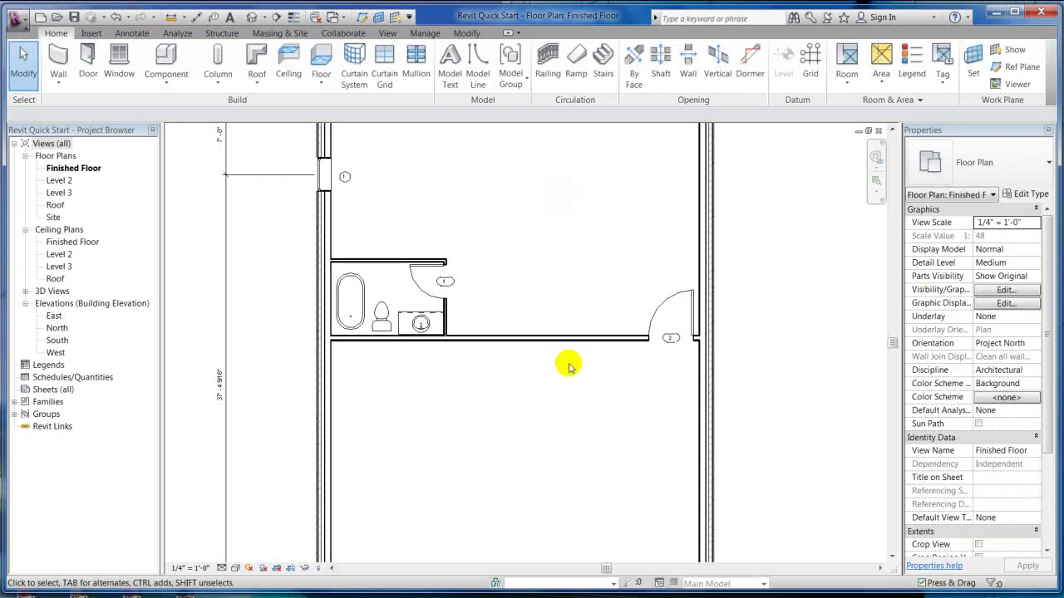
{"action": "middle_click", "coordinate": [541, 380]}
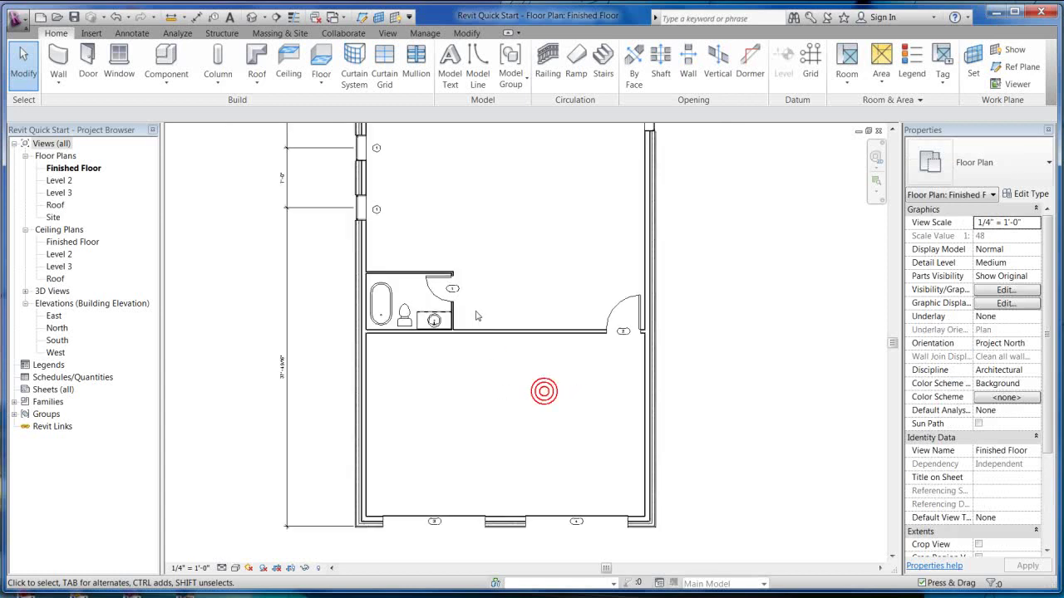
{"action": "key", "text": "k"}
{"action": "key", "text": "s"}
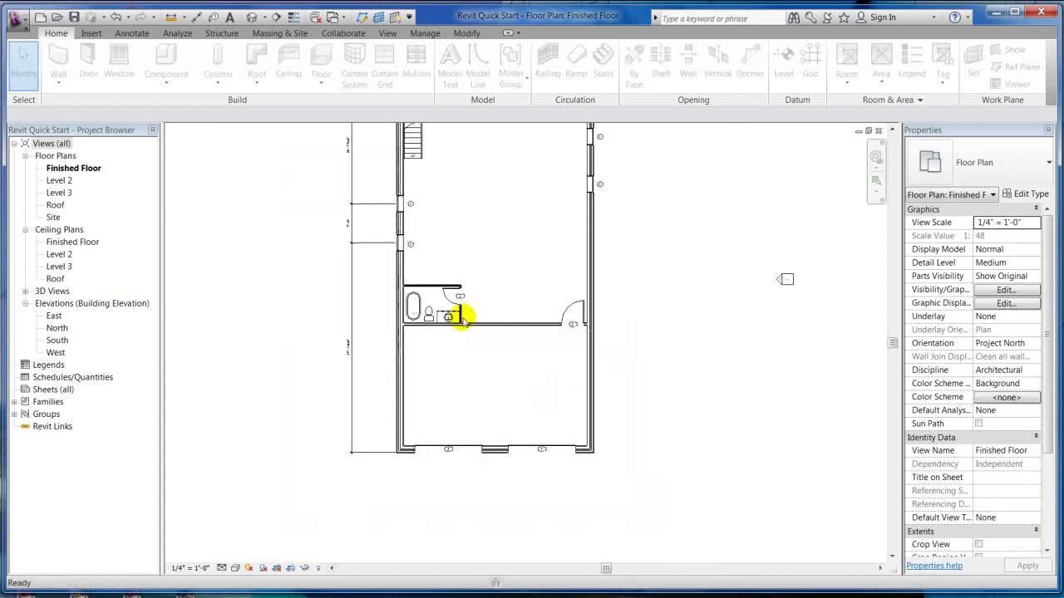
{"action": "left_click", "coordinate": [407, 244]}
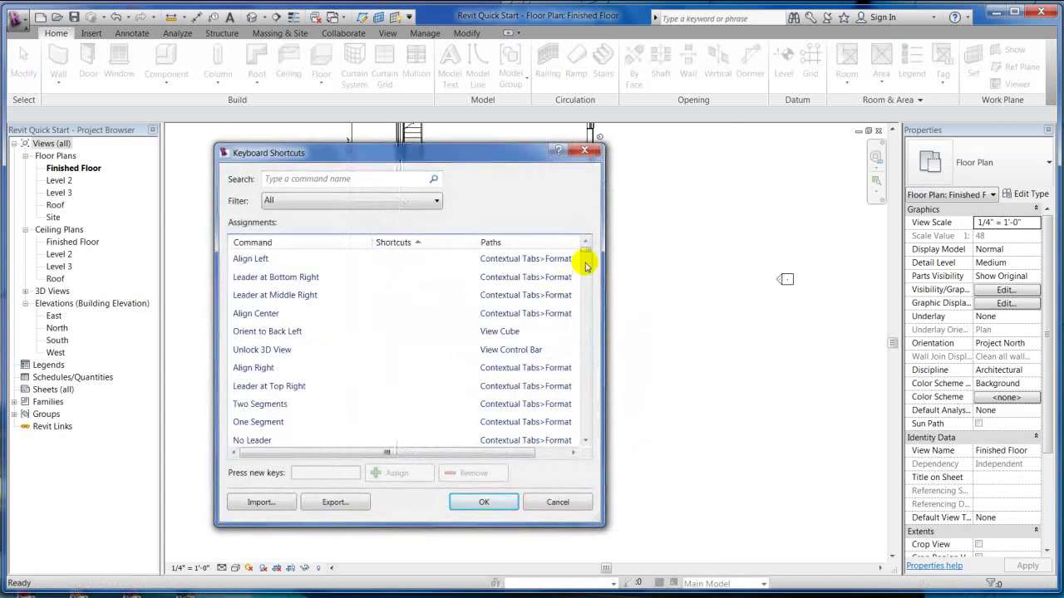
{"action": "left_click_drag", "start_coordinate": [584, 257], "coordinate": [587, 407]}
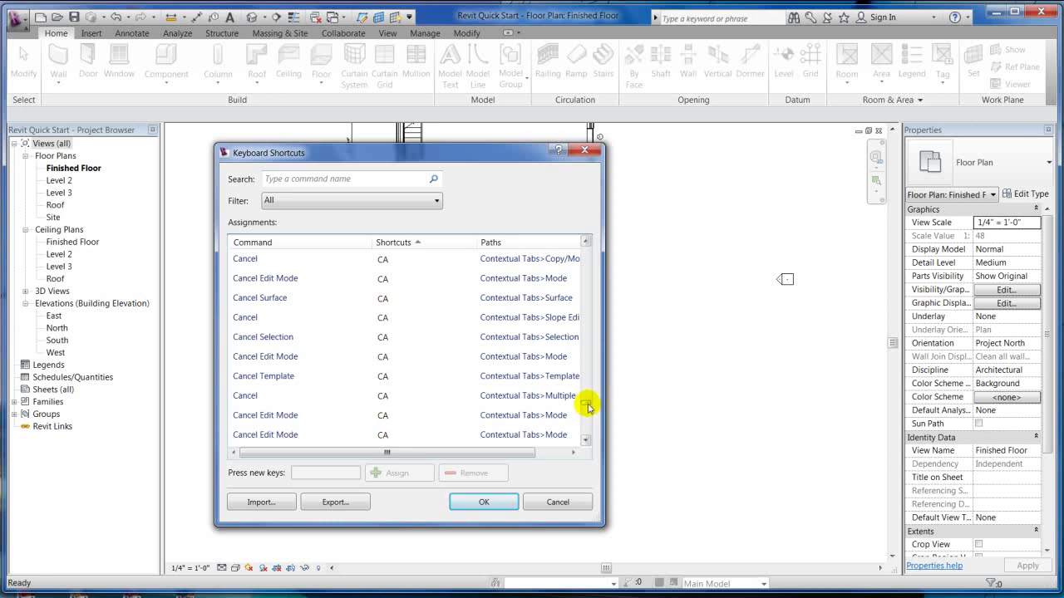
{"action": "left_click_drag", "start_coordinate": [587, 405], "coordinate": [590, 412]}
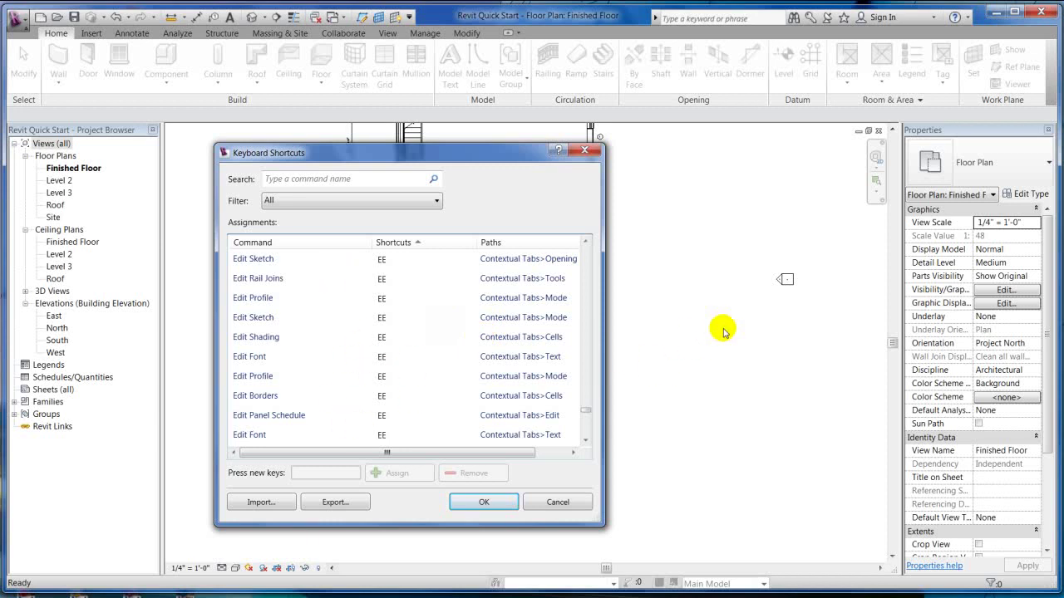
{"action": "left_click_drag", "start_coordinate": [586, 414], "coordinate": [581, 428]}
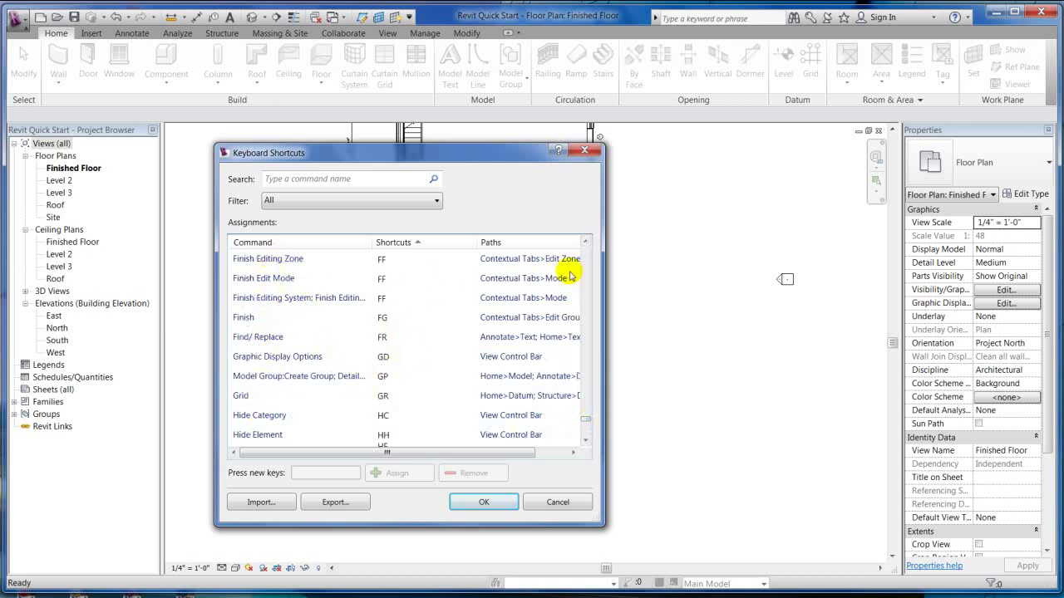
{"action": "left_click", "coordinate": [585, 241]}
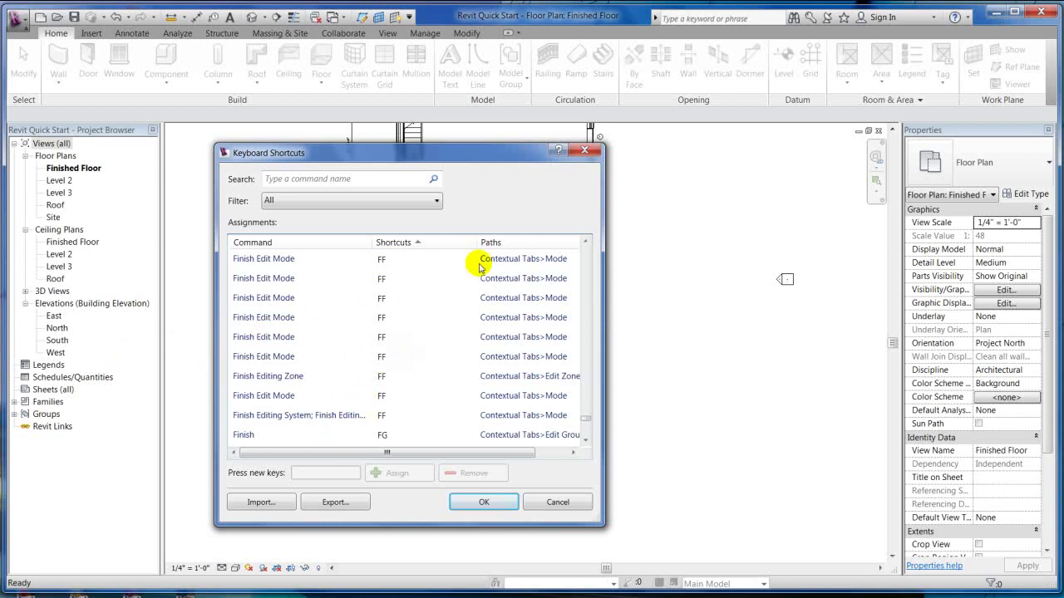
{"action": "left_click", "coordinate": [558, 504]}
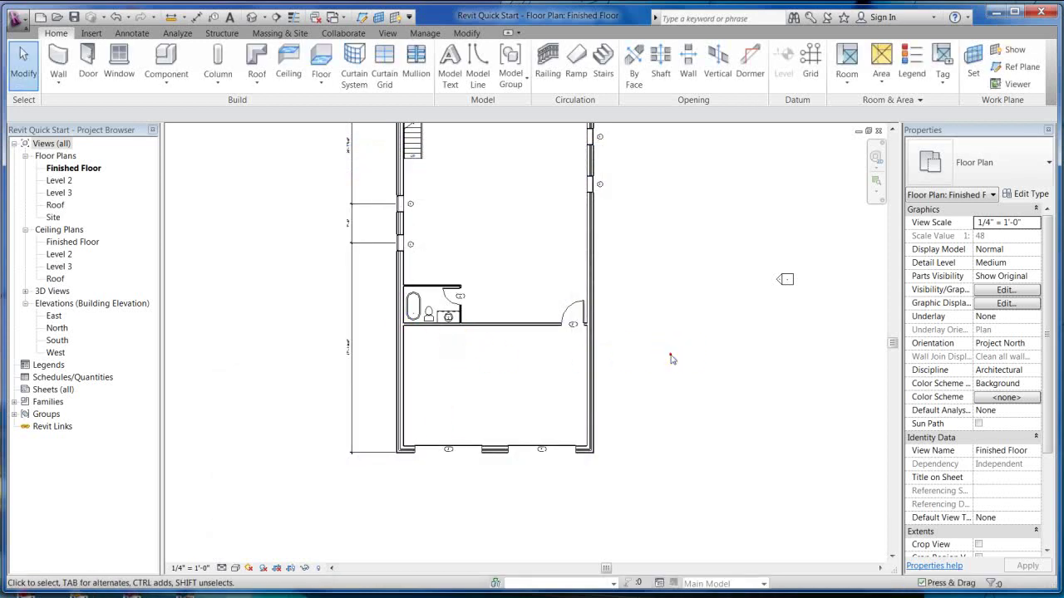
Zoom the Finished Floor plan out and back in with the mouse wheel.
{"action": "scroll", "coordinate": [670, 357], "scroll_direction": "down", "scroll_amount": 2}
{"action": "scroll", "coordinate": [717, 249], "scroll_direction": "up", "scroll_amount": 2}
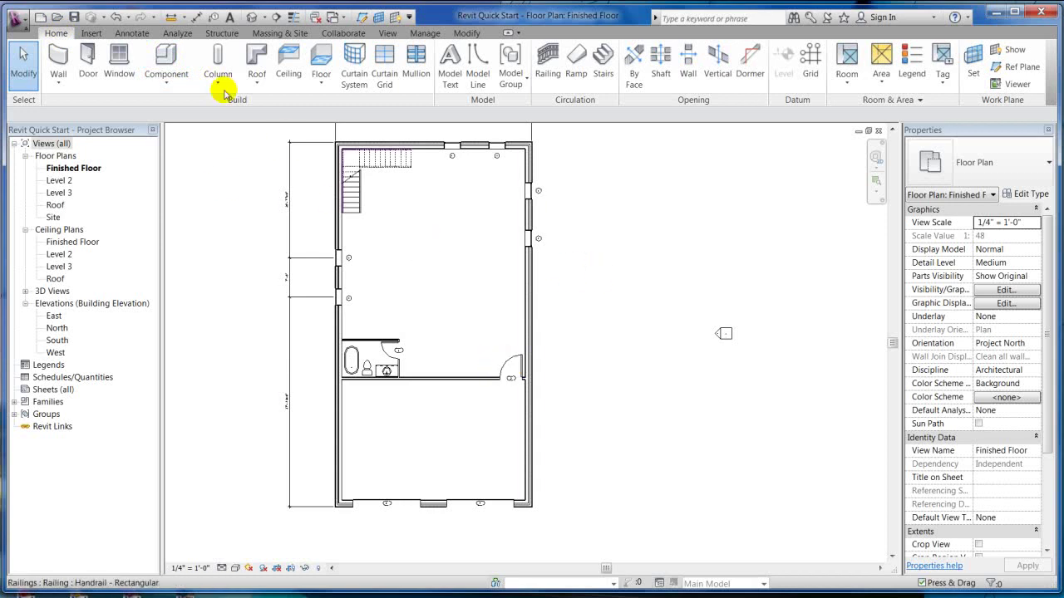
Open the New Family template browser from the application menu and select the Profile template.
{"action": "left_click", "coordinate": [18, 17]}
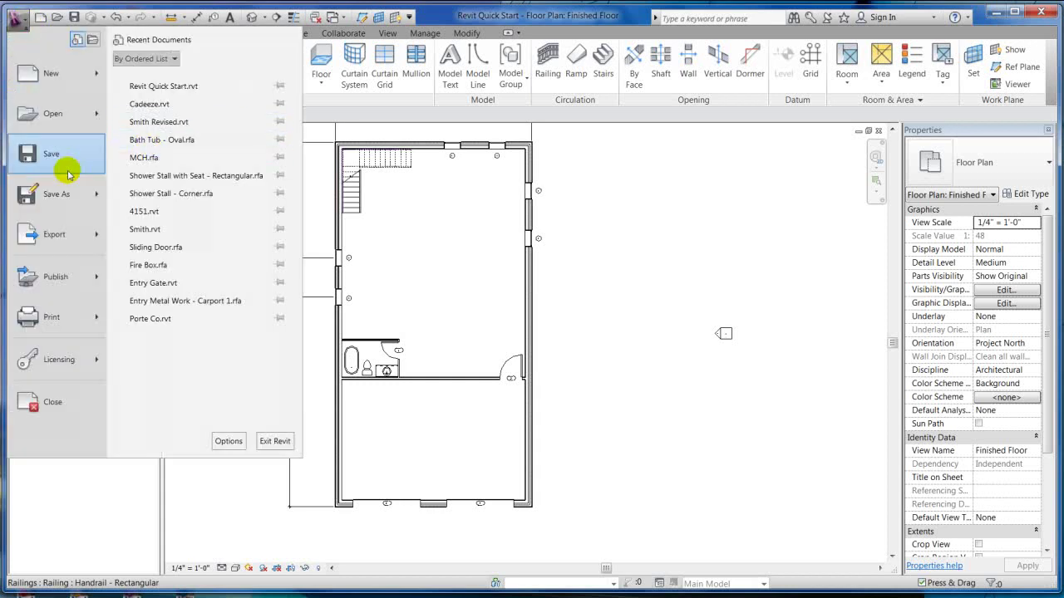
{"action": "mouse_move", "coordinate": [48, 80]}
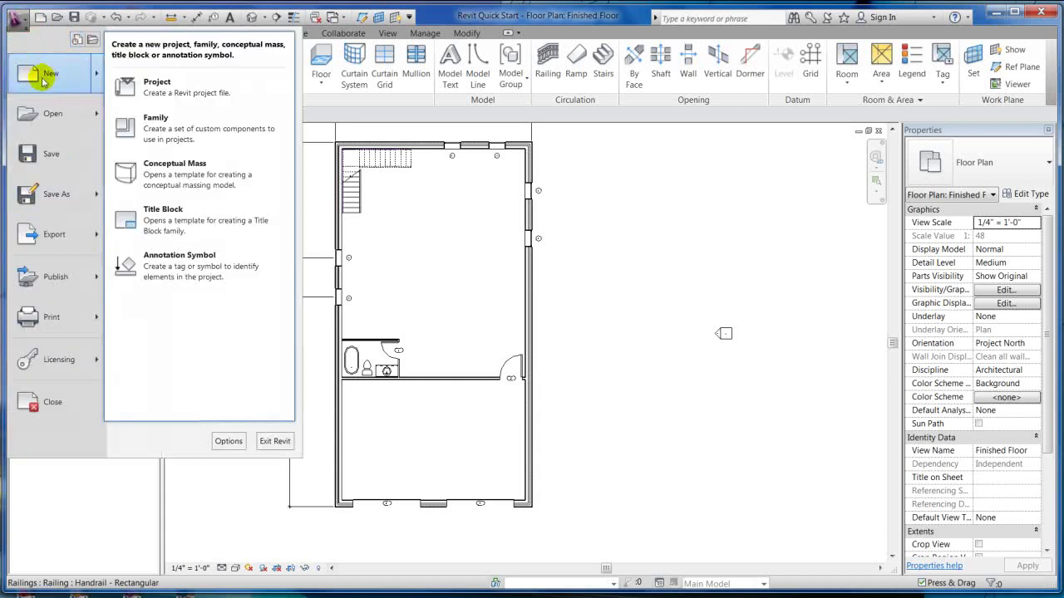
{"action": "left_click", "coordinate": [151, 126]}
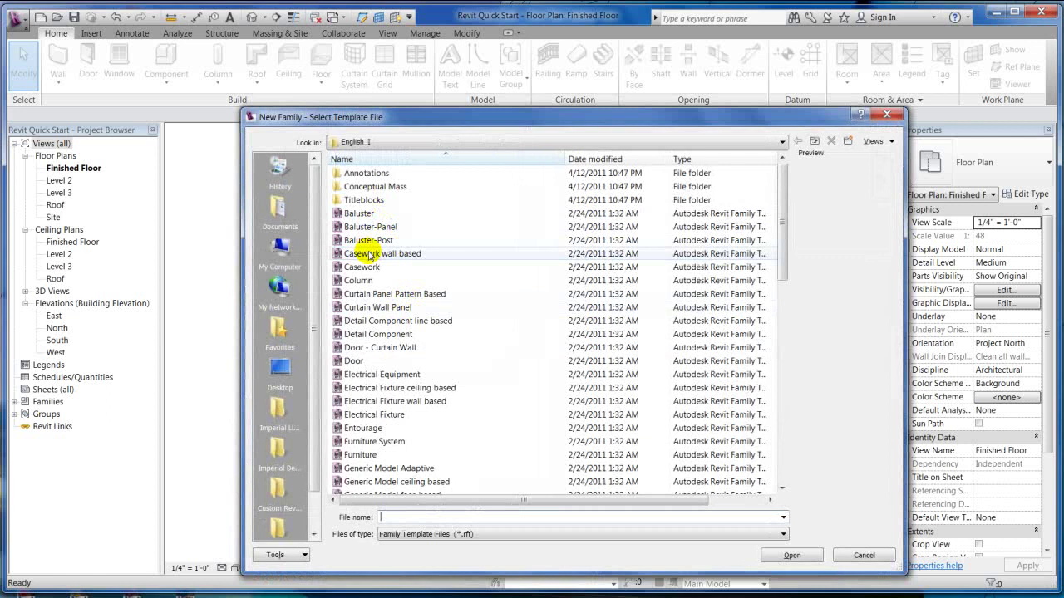
{"action": "left_click_drag", "start_coordinate": [782, 266], "coordinate": [784, 492]}
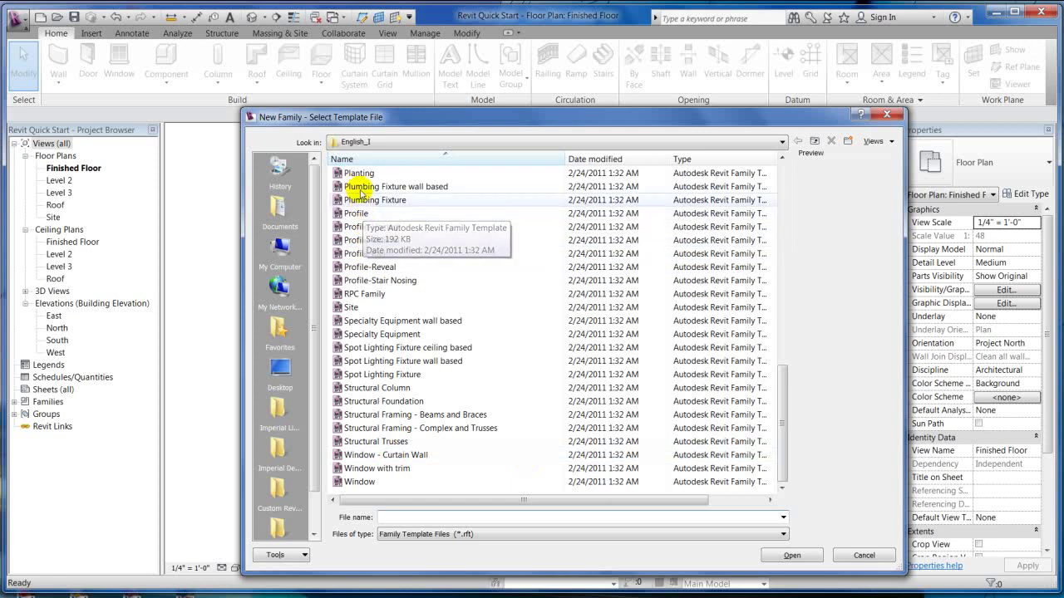
{"action": "left_click", "coordinate": [407, 213]}
{"action": "scroll", "coordinate": [407, 212], "scroll_direction": "up", "scroll_amount": 4}
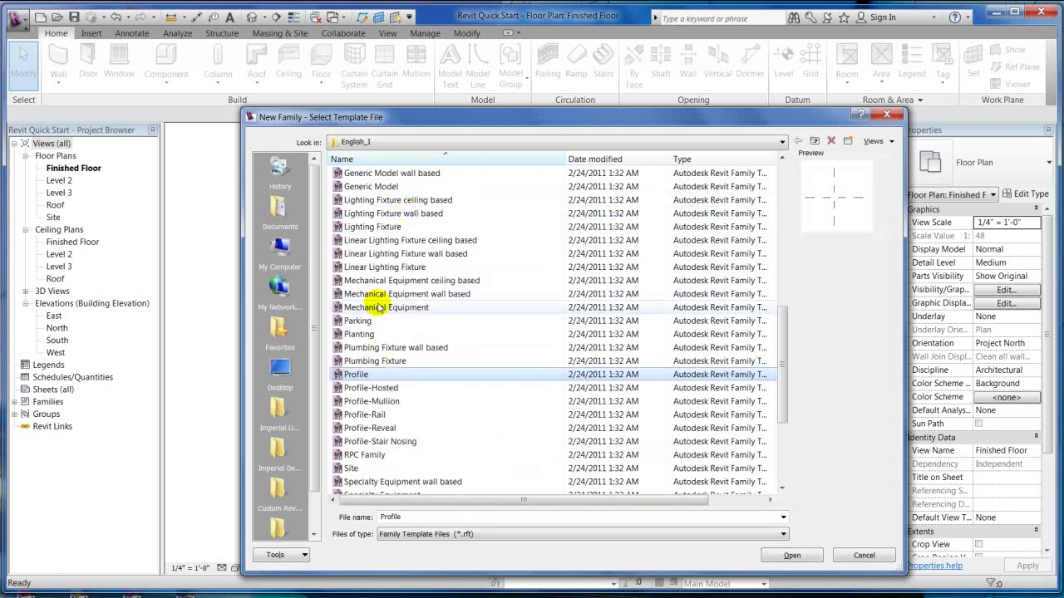
{"action": "scroll", "coordinate": [434, 283], "scroll_direction": "up", "scroll_amount": 8}
{"action": "scroll", "coordinate": [434, 282], "scroll_direction": "up", "scroll_amount": 2}
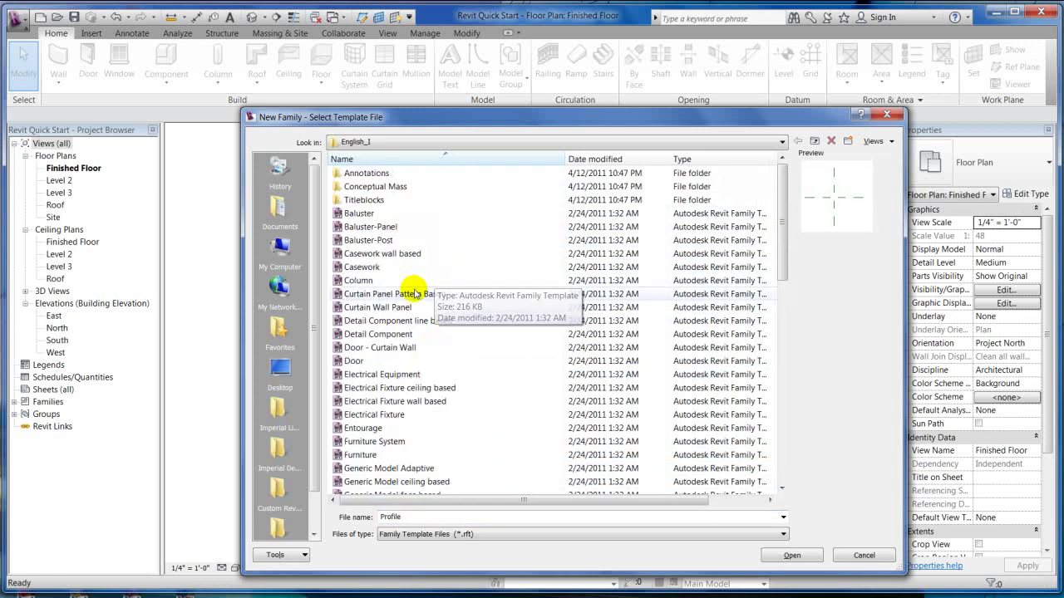
Browse into the Annotations and Conceptual Mass template folders and back out.
{"action": "double_click", "coordinate": [366, 173]}
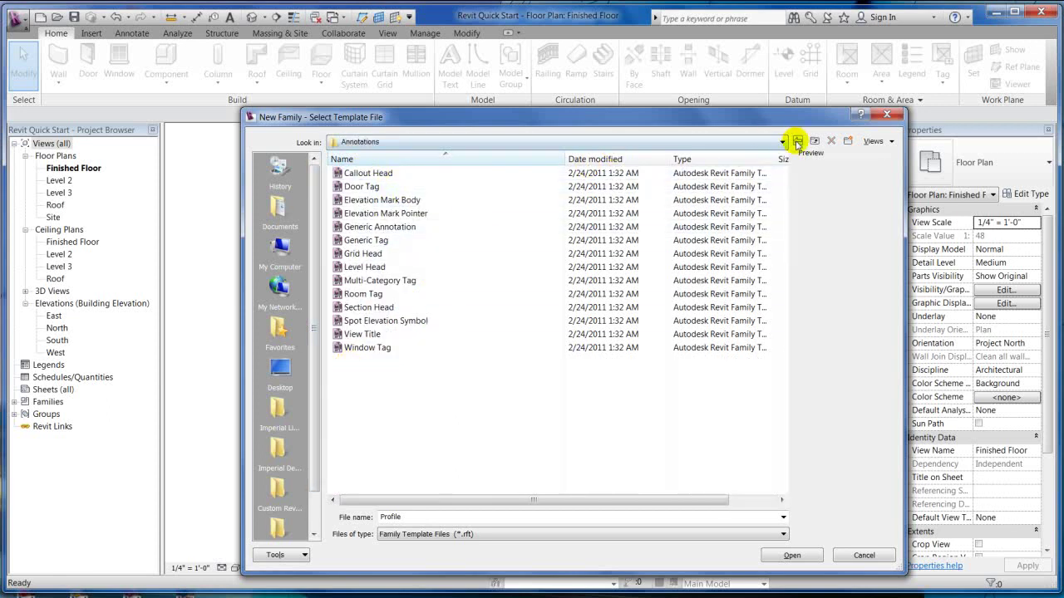
{"action": "left_click", "coordinate": [796, 142]}
{"action": "double_click", "coordinate": [364, 184]}
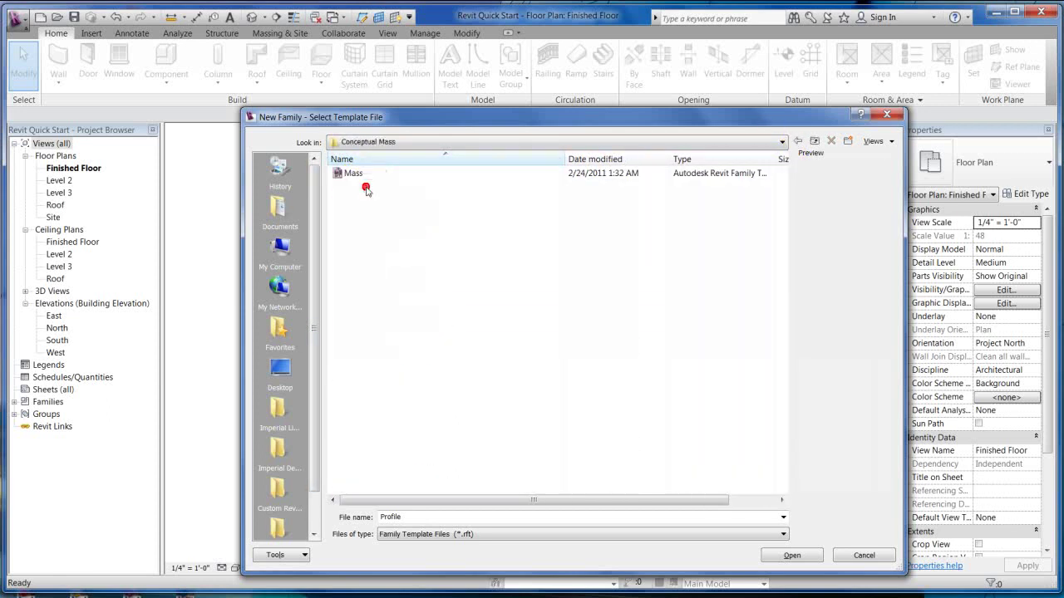
{"action": "left_click", "coordinate": [797, 142]}
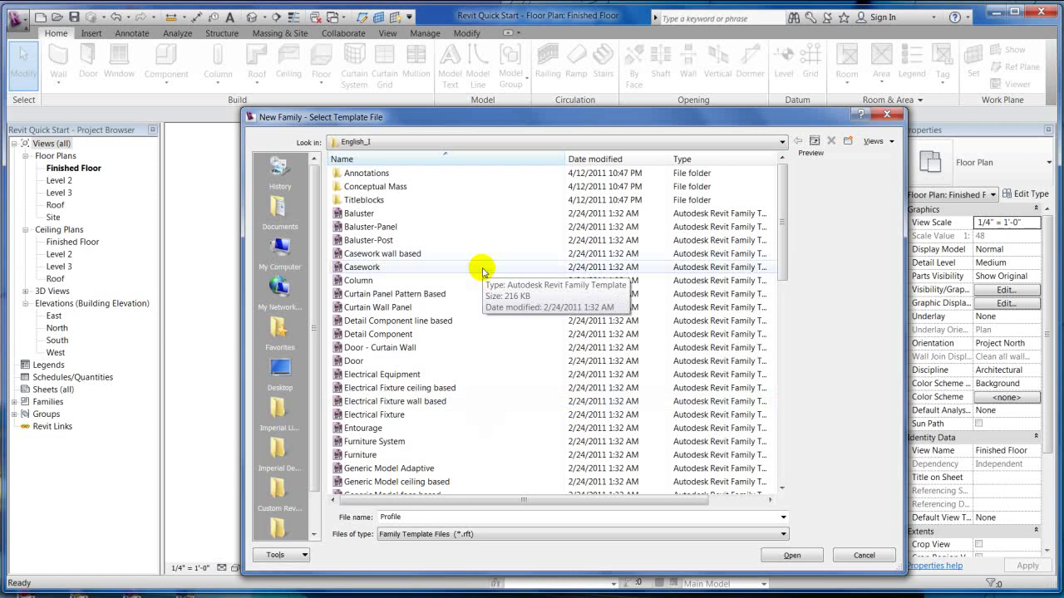
Select the Casework wall based template, then cancel without creating a family.
{"action": "left_click", "coordinate": [362, 266]}
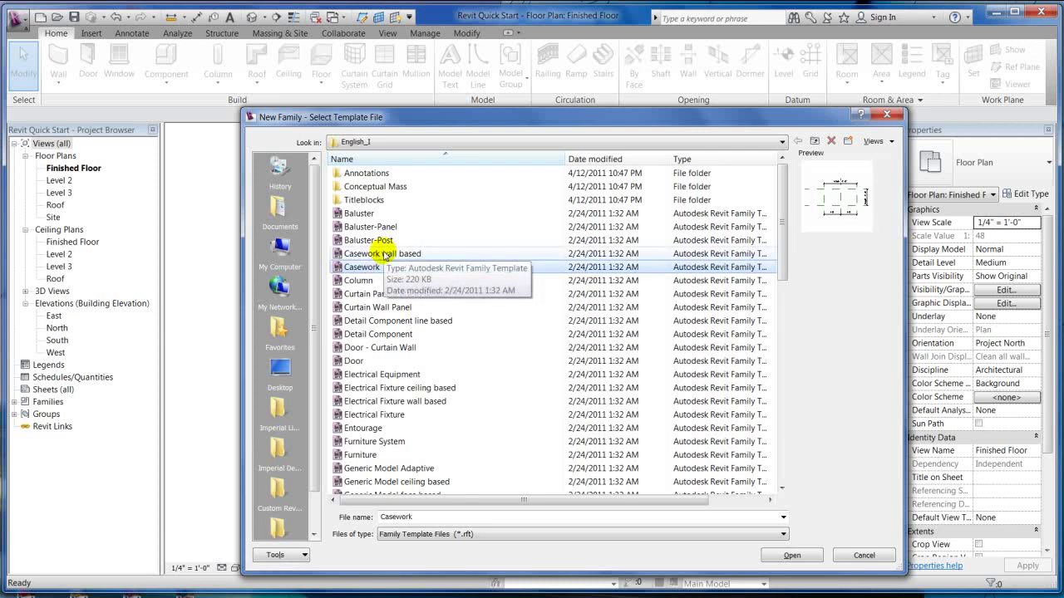
{"action": "left_click", "coordinate": [385, 253]}
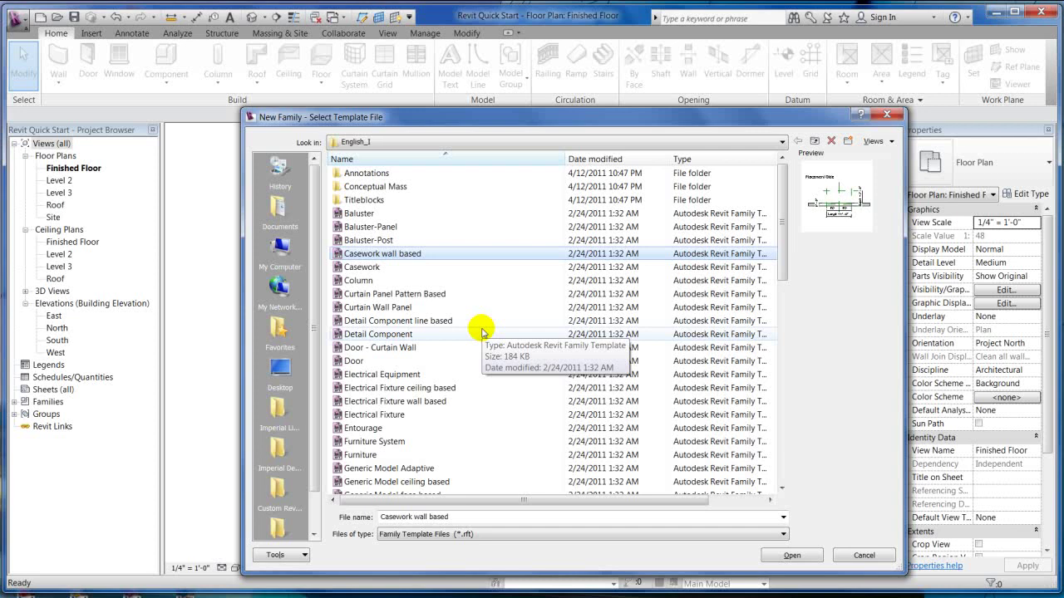
{"action": "left_click", "coordinate": [869, 555]}
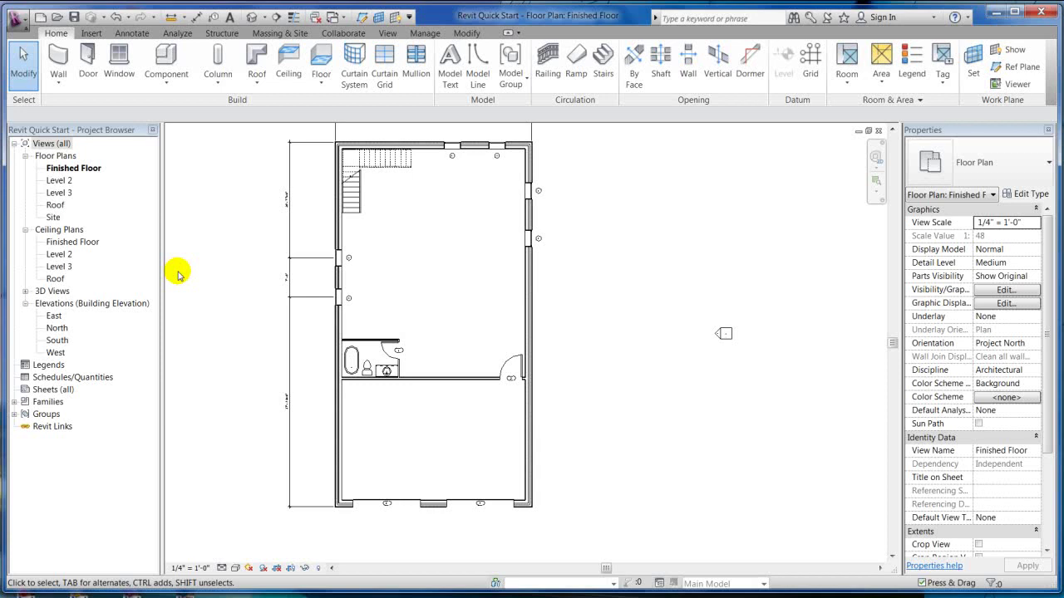
{"action": "left_click", "coordinate": [515, 359]}
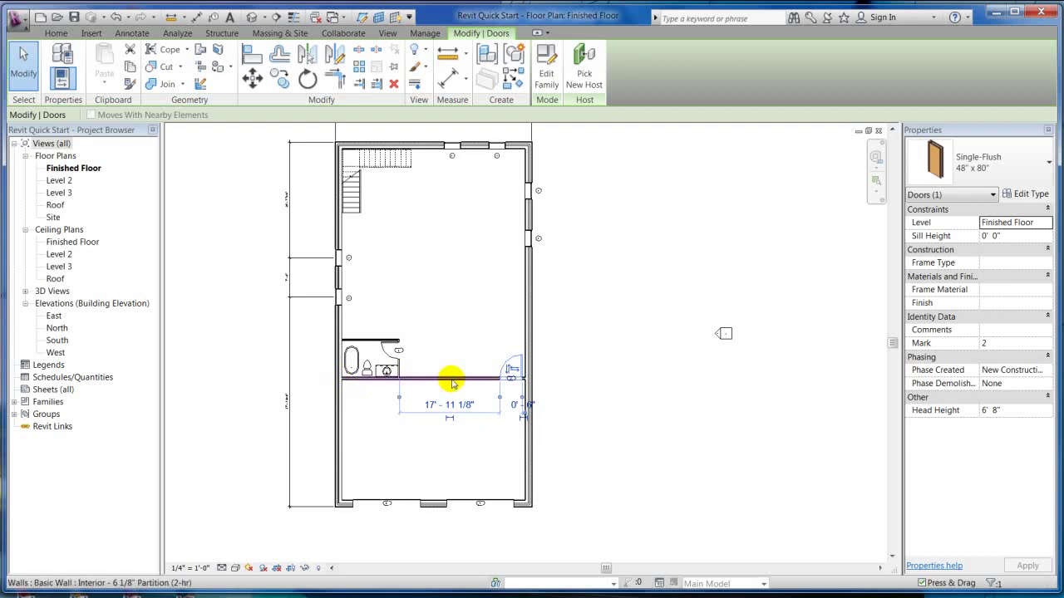
{"action": "left_click", "coordinate": [487, 309]}
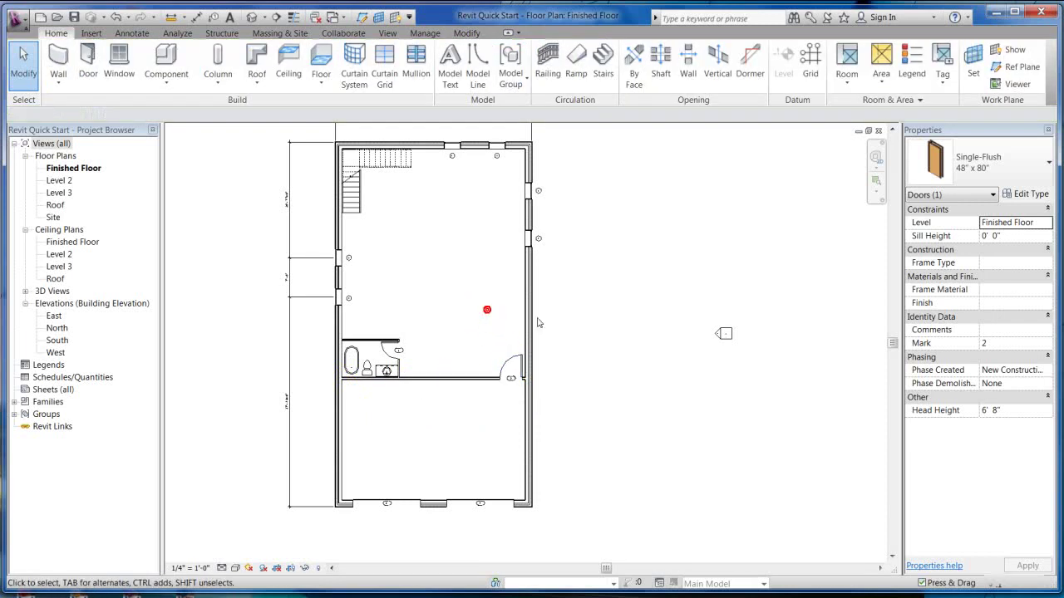